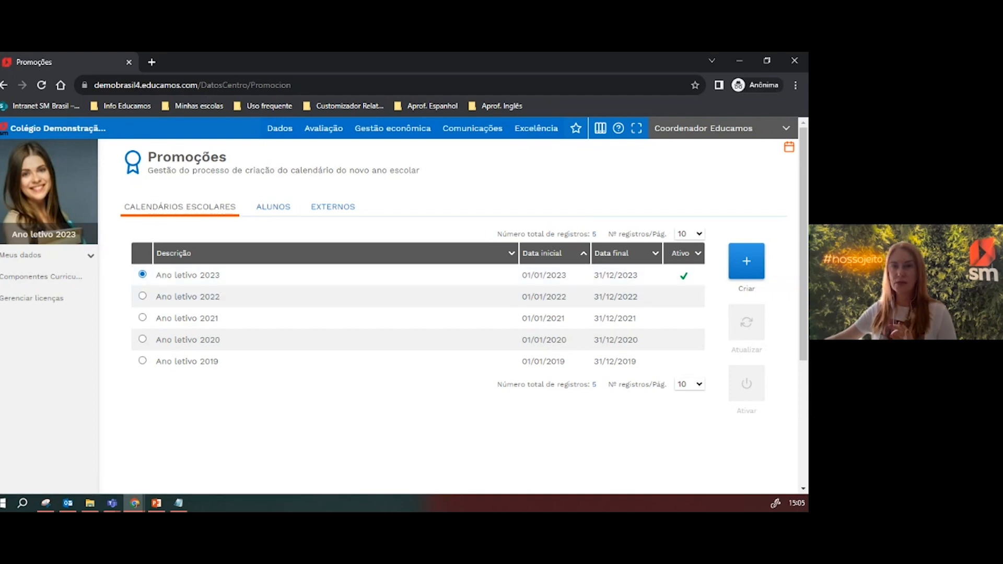
Check which school years the profile's calendar selector offers, keeping Ano letivo 2023
{"action": "key", "text": "alt+Tab"}
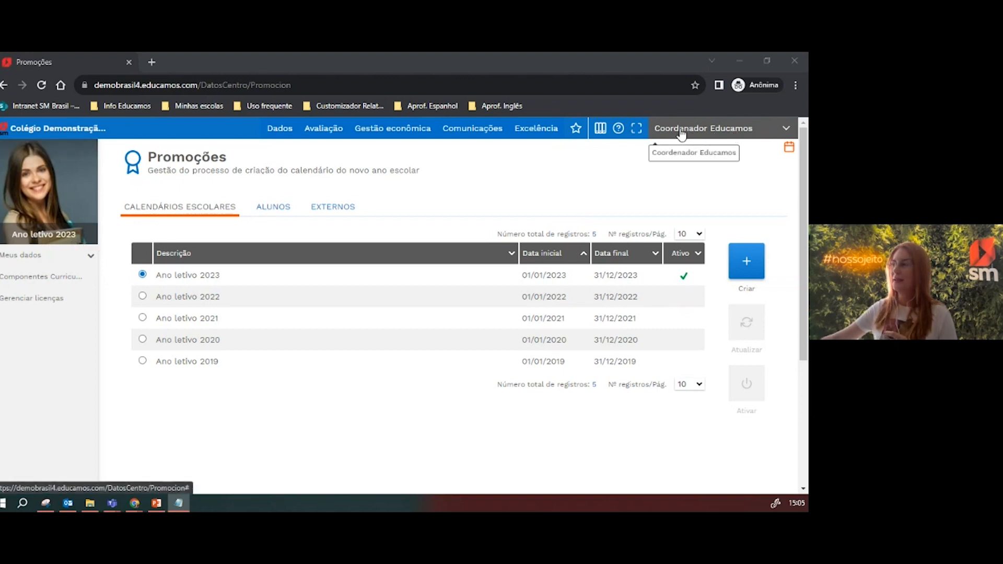
{"action": "left_click", "coordinate": [787, 130]}
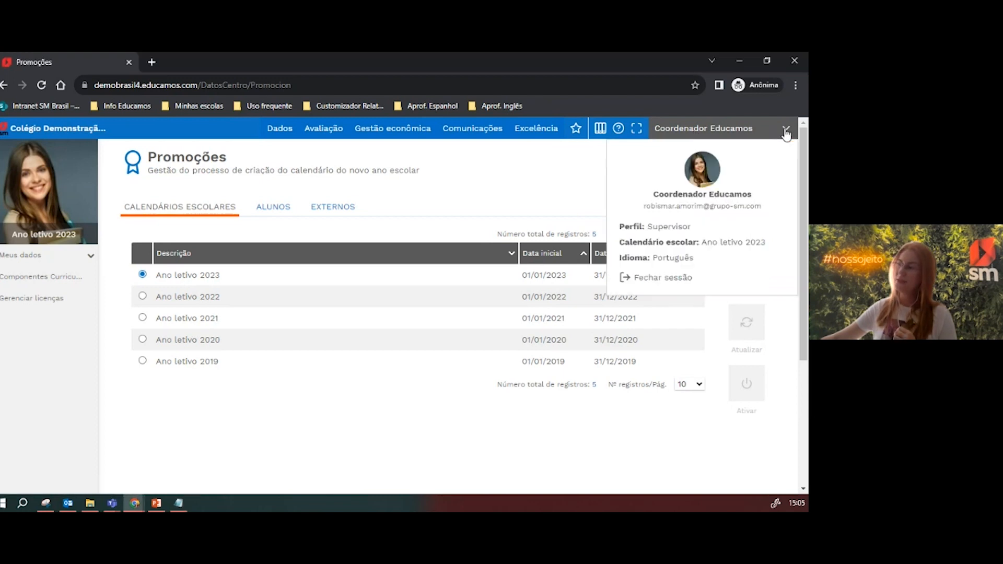
{"action": "left_click", "coordinate": [734, 242]}
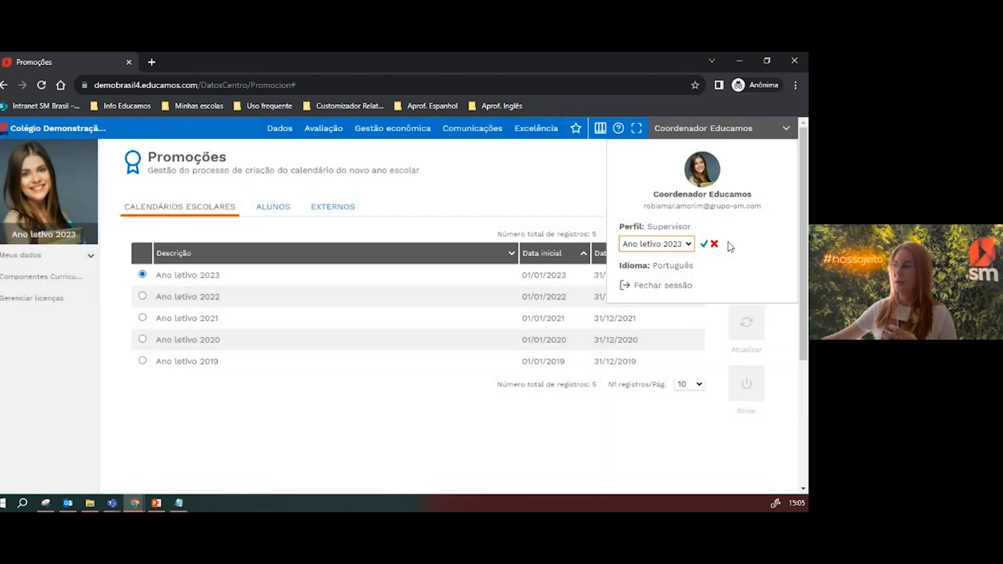
{"action": "left_click", "coordinate": [689, 244]}
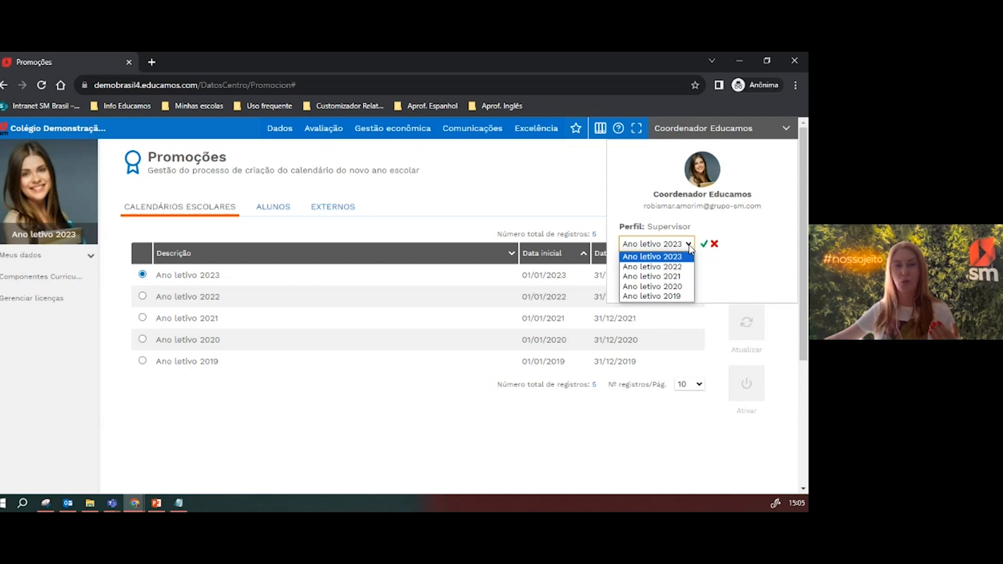
{"action": "left_click", "coordinate": [690, 247]}
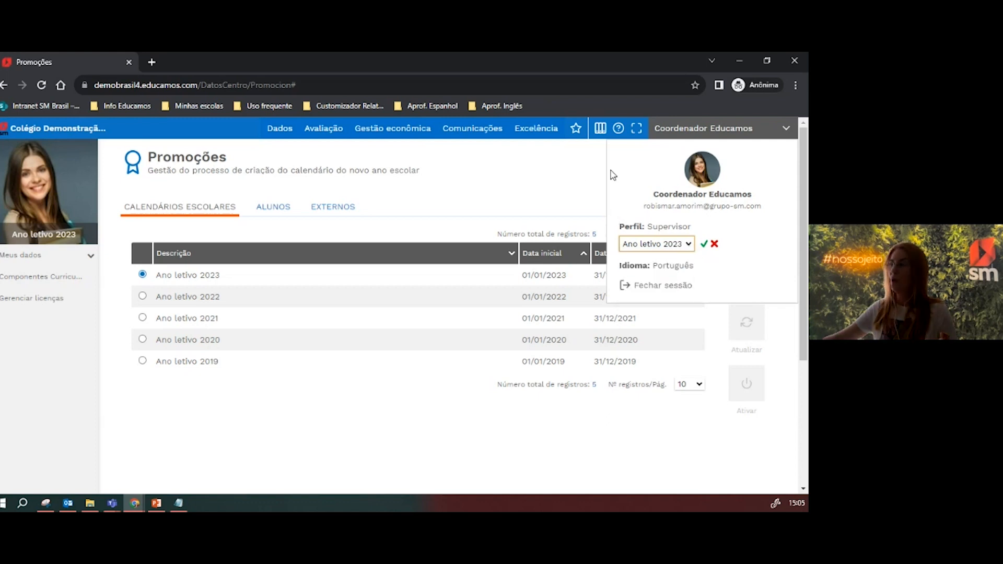
{"action": "left_click", "coordinate": [682, 132]}
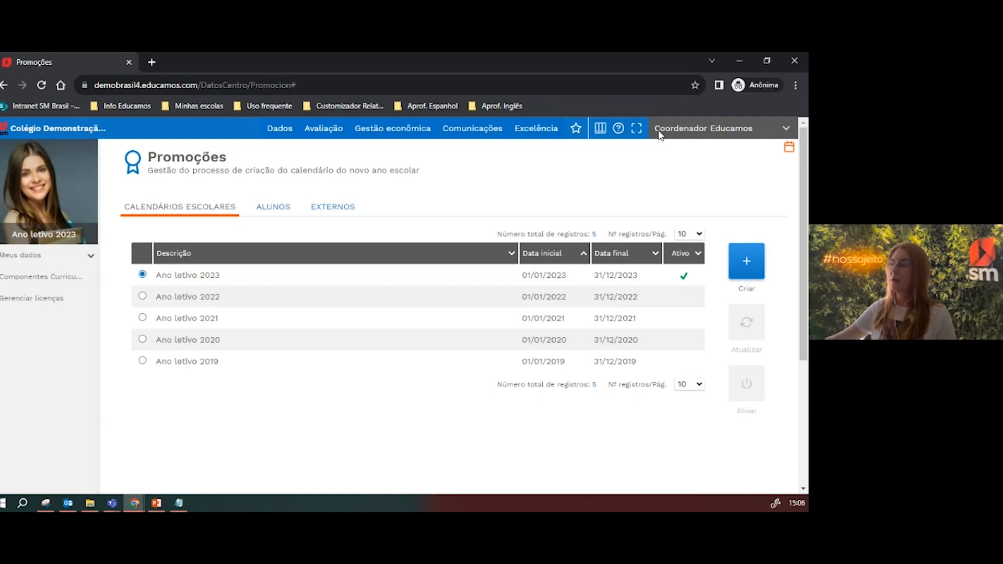
Create the school calendar Ano letivo 2024, running from 01/01/2024 to 31/12/2024
{"action": "left_click", "coordinate": [748, 275]}
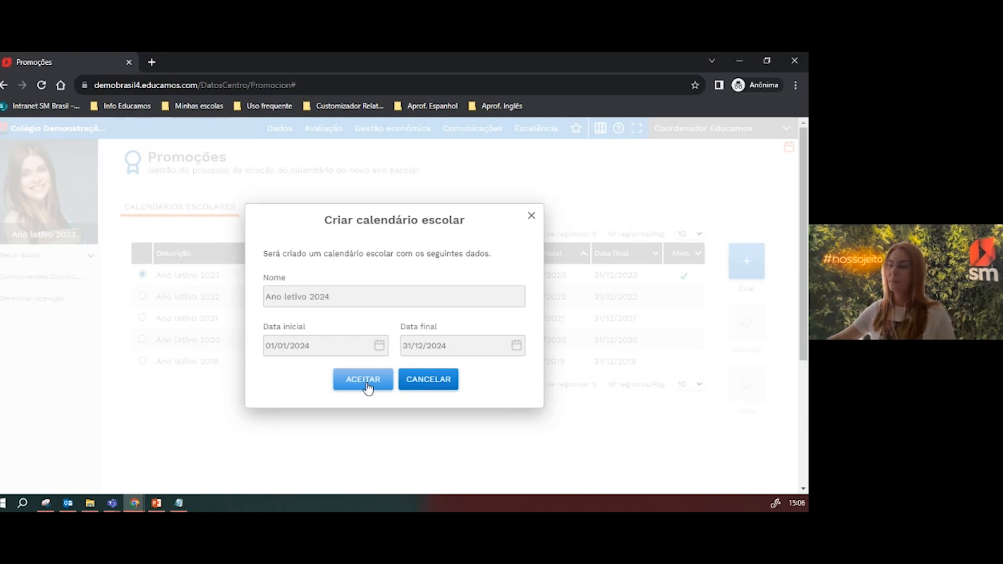
{"action": "left_click", "coordinate": [367, 387]}
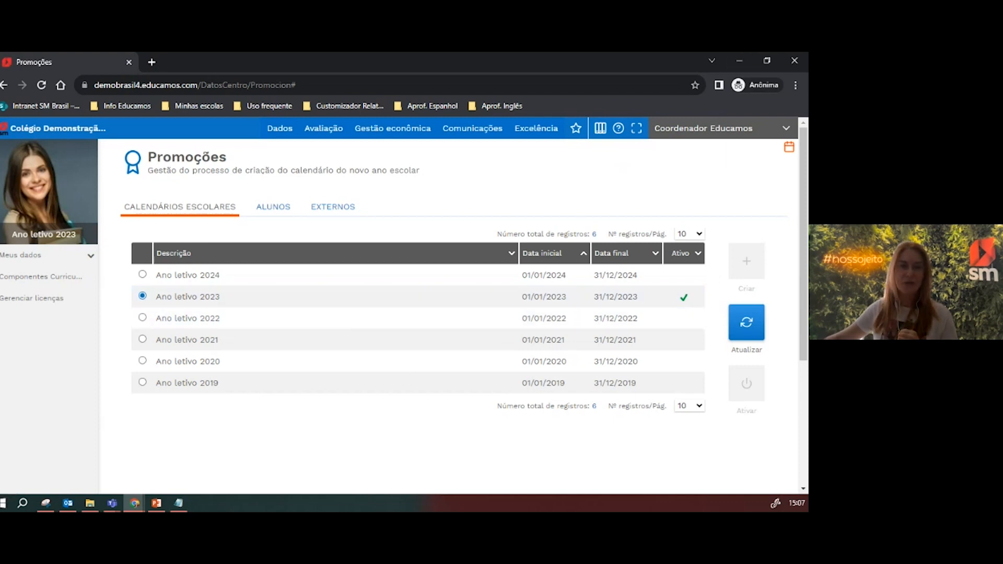
Switch to the experiencia.educamos.com browser session and open the Currículo configuration page
{"action": "key", "text": "alt+Tab"}
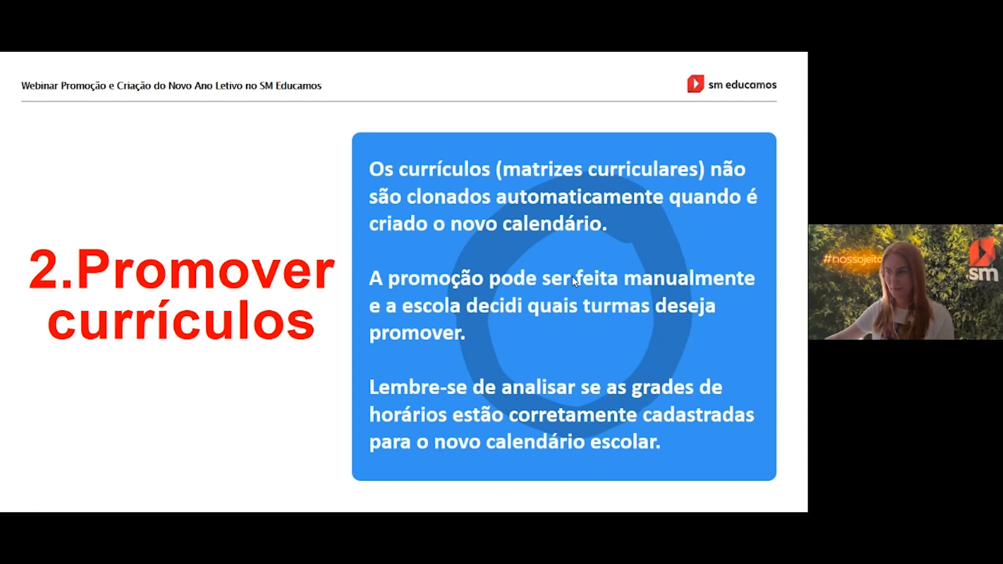
{"action": "key", "text": "alt+Tab"}
{"action": "left_click", "coordinate": [740, 61]}
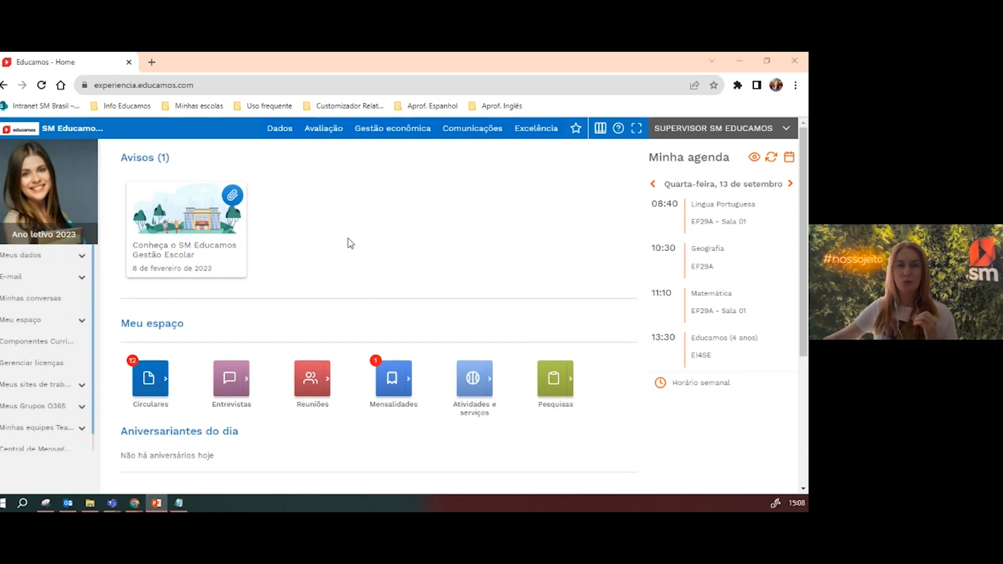
{"action": "left_click", "coordinate": [318, 135]}
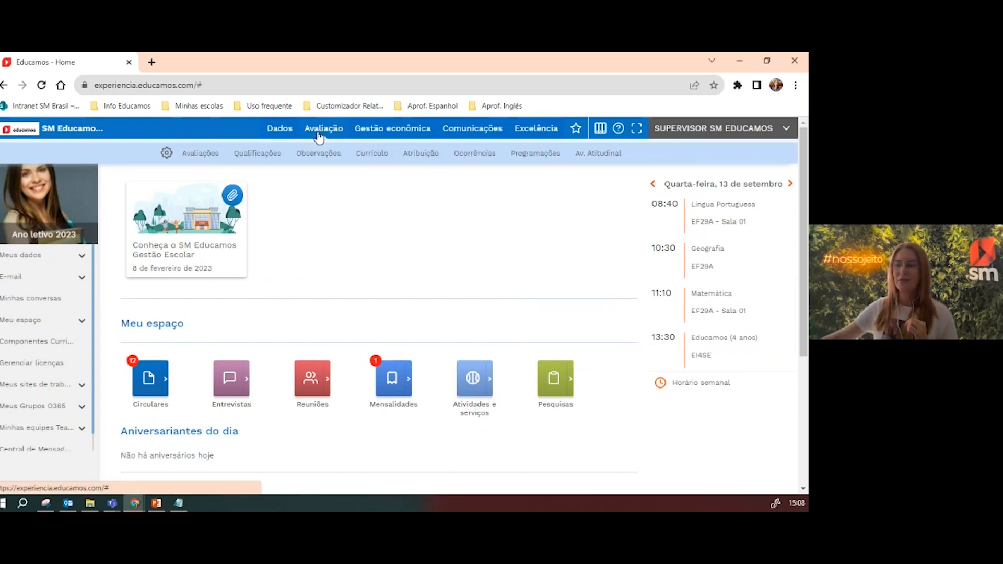
{"action": "left_click", "coordinate": [363, 220]}
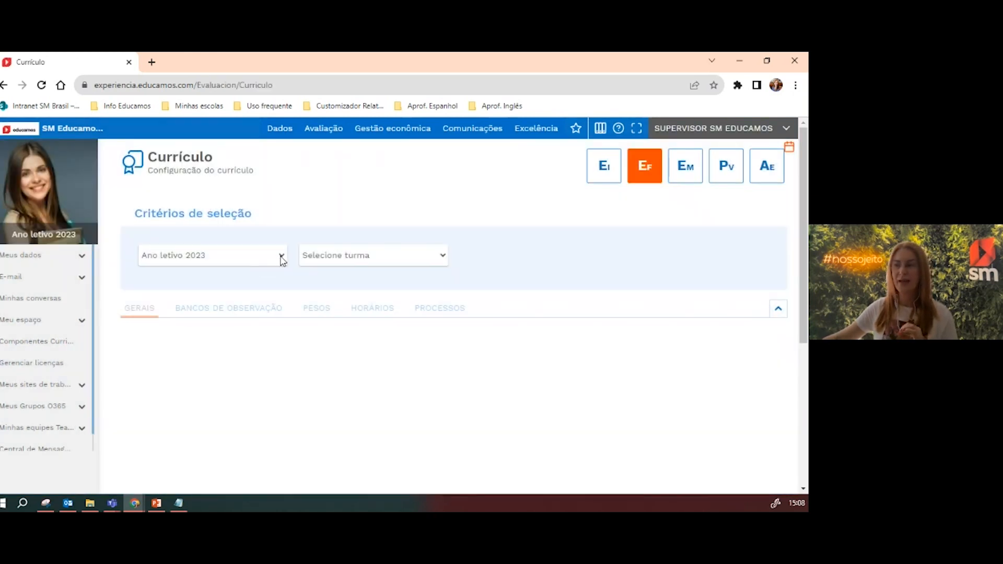
Display the Ano letivo 2023 curriculum of class EF29A and review its curricular components
{"action": "left_click", "coordinate": [281, 258]}
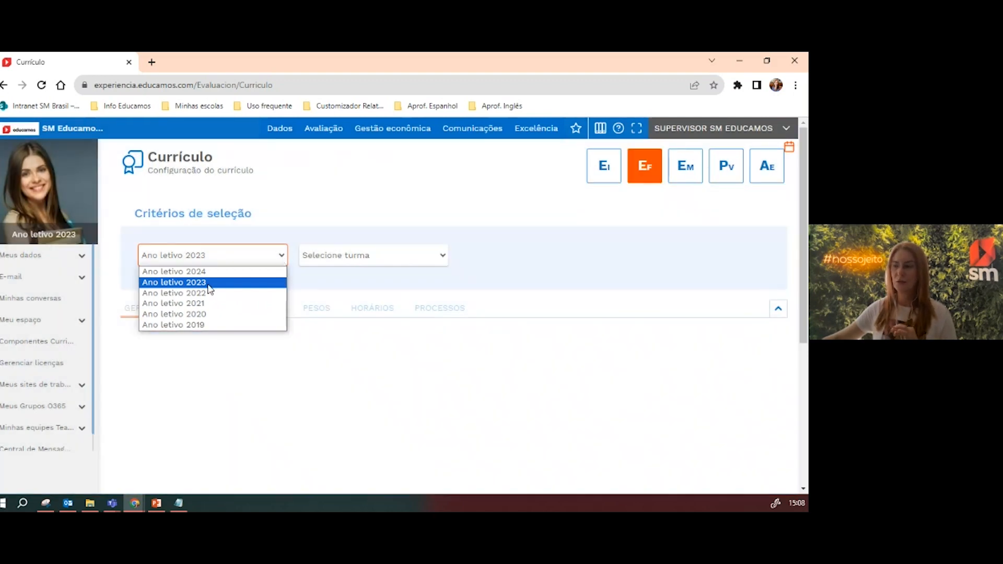
{"action": "left_click", "coordinate": [208, 284]}
{"action": "left_click", "coordinate": [376, 255]}
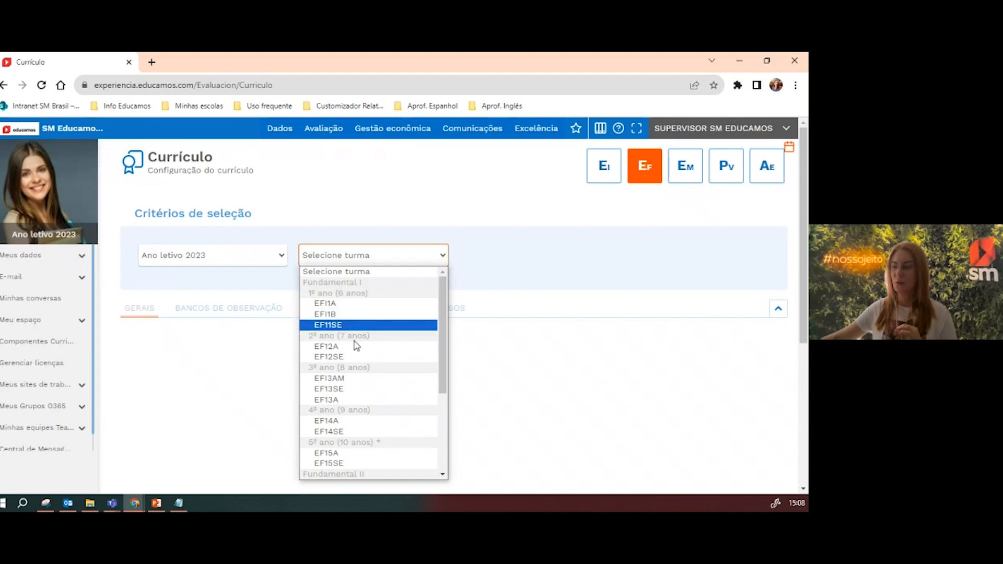
{"action": "scroll", "coordinate": [355, 350], "scroll_direction": "down", "scroll_amount": 3}
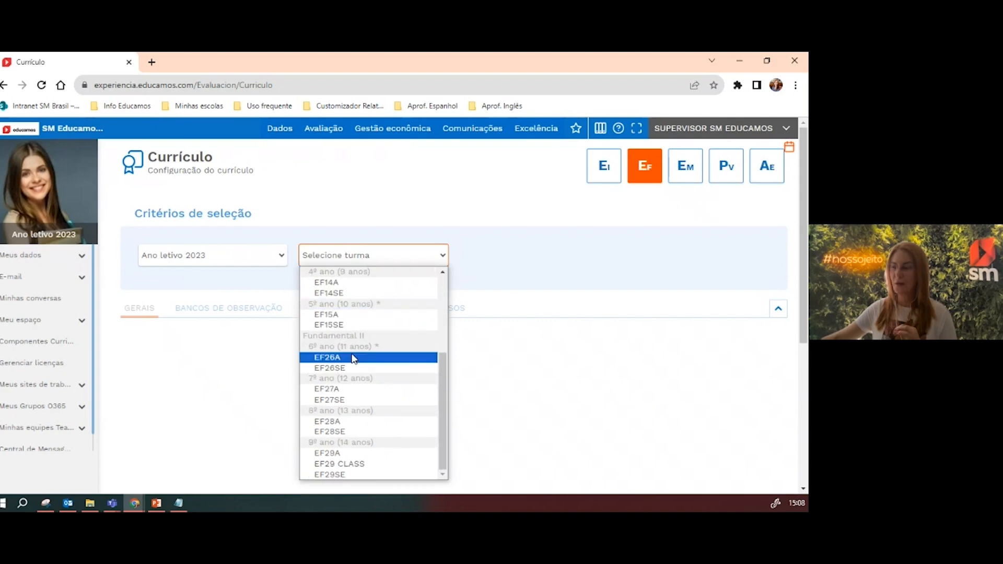
{"action": "left_click", "coordinate": [339, 454]}
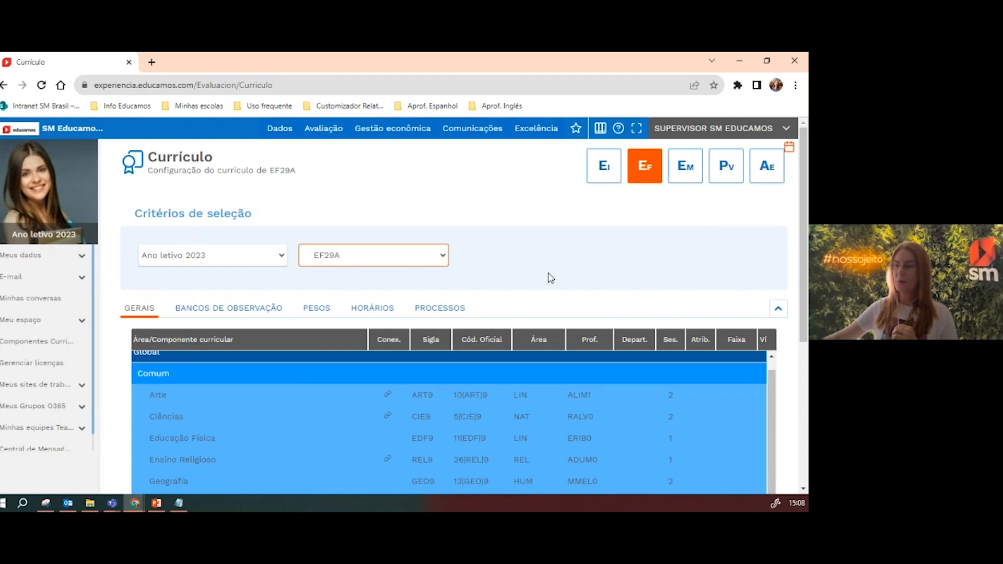
{"action": "scroll", "coordinate": [550, 278], "scroll_direction": "down", "scroll_amount": 2}
{"action": "scroll", "coordinate": [550, 280], "scroll_direction": "down", "scroll_amount": 2}
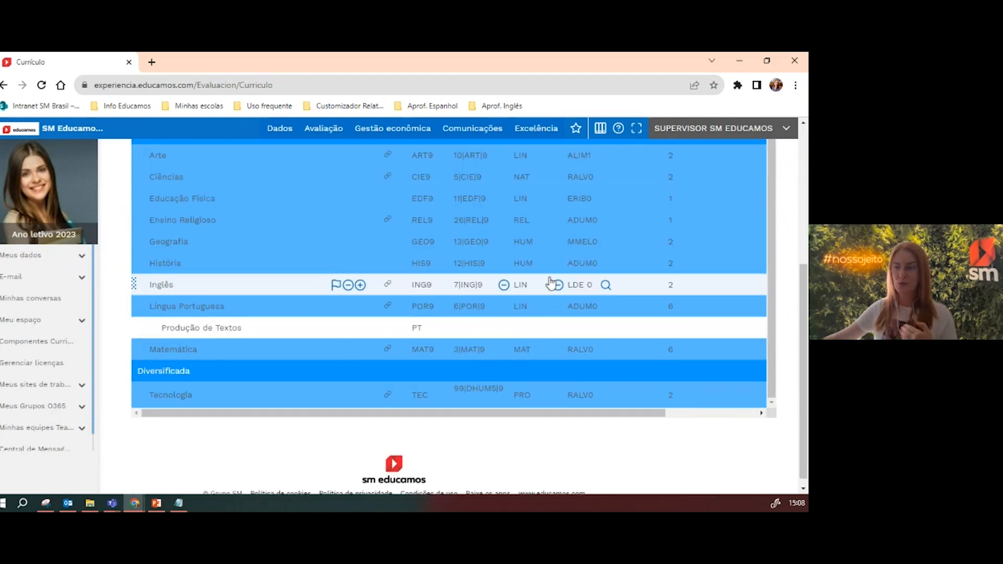
{"action": "scroll", "coordinate": [537, 340], "scroll_direction": "up", "scroll_amount": 1}
{"action": "scroll", "coordinate": [537, 339], "scroll_direction": "up", "scroll_amount": 2}
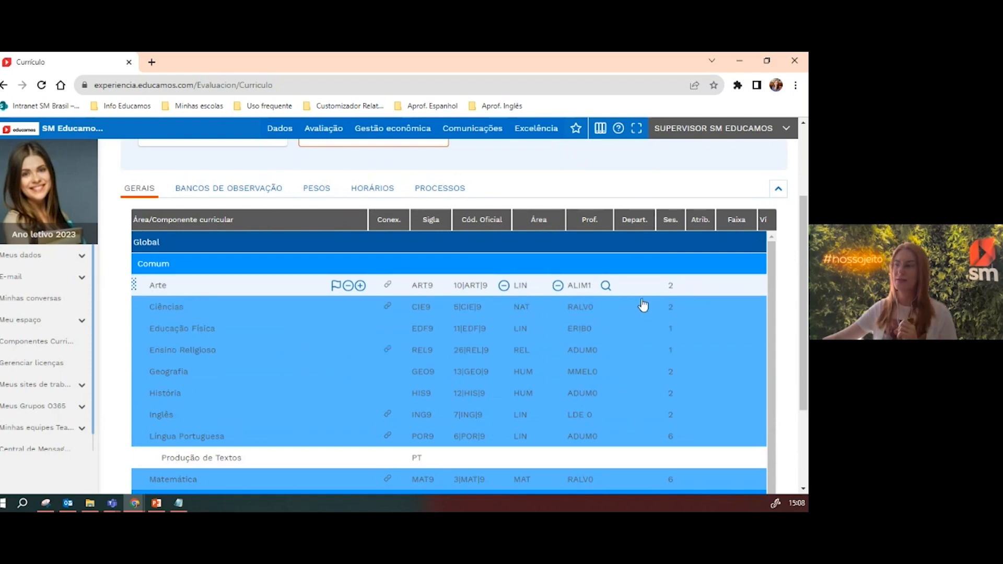
{"action": "scroll", "coordinate": [643, 306], "scroll_direction": "up", "scroll_amount": 2}
Display the Ano letivo 2024 curriculum of class EF29A and check its component list
{"action": "left_click", "coordinate": [193, 256]}
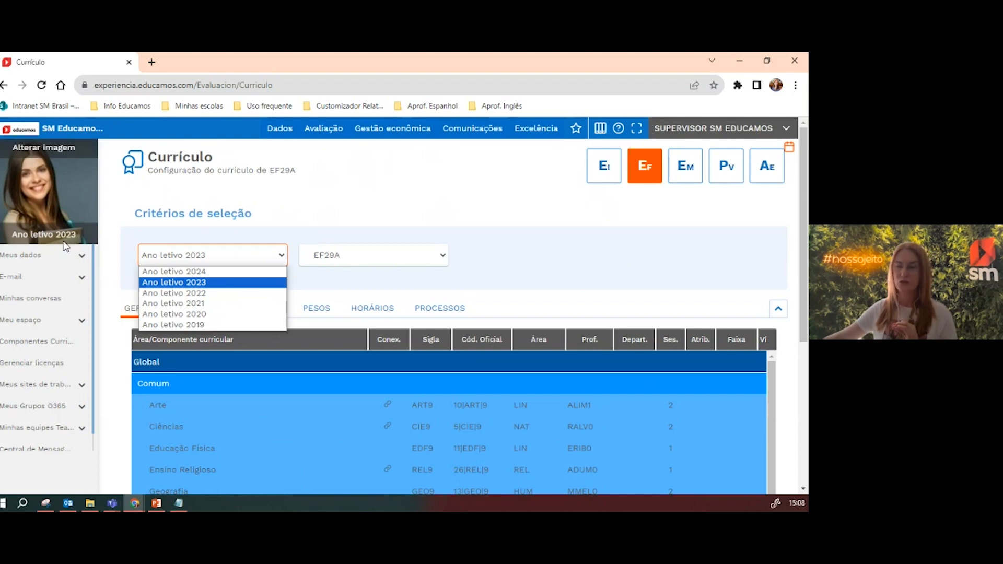
{"action": "left_click", "coordinate": [205, 267]}
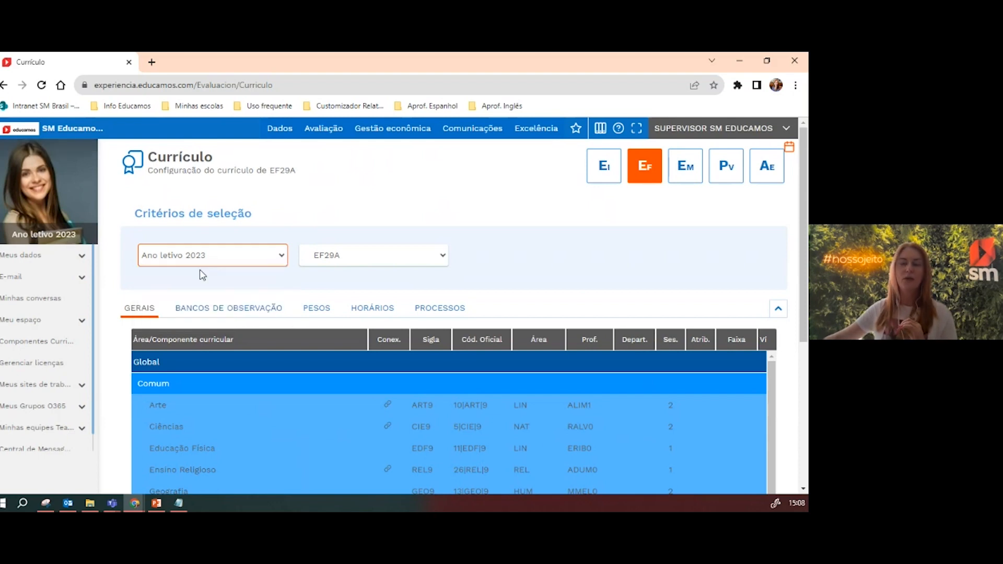
{"action": "left_click", "coordinate": [345, 264]}
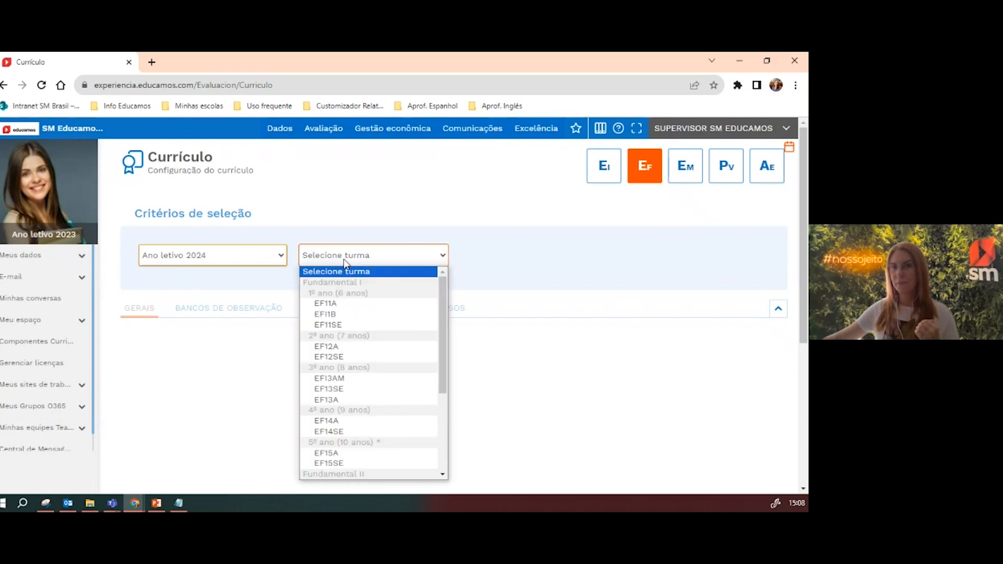
{"action": "scroll", "coordinate": [358, 314], "scroll_direction": "down", "scroll_amount": 5}
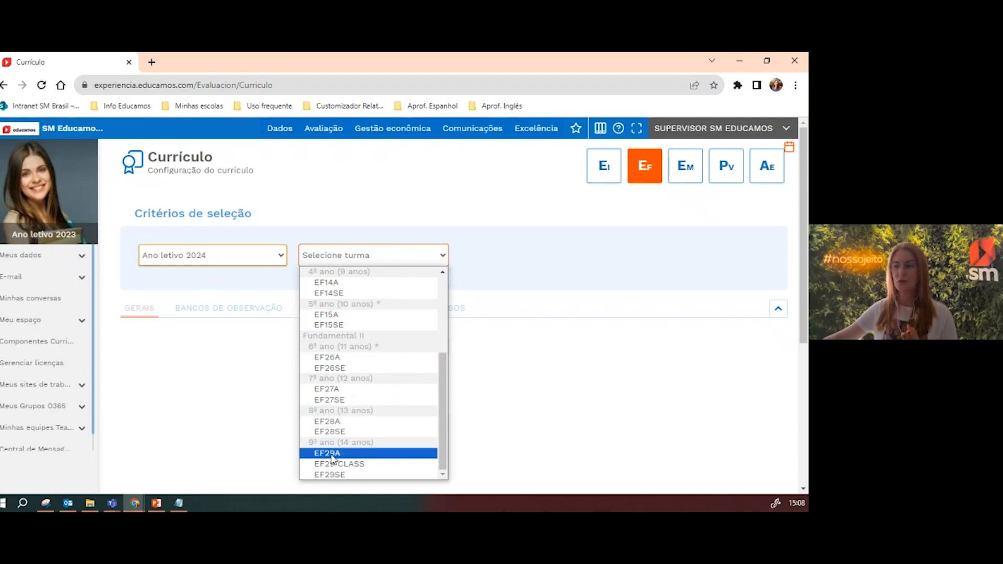
{"action": "left_click", "coordinate": [333, 456]}
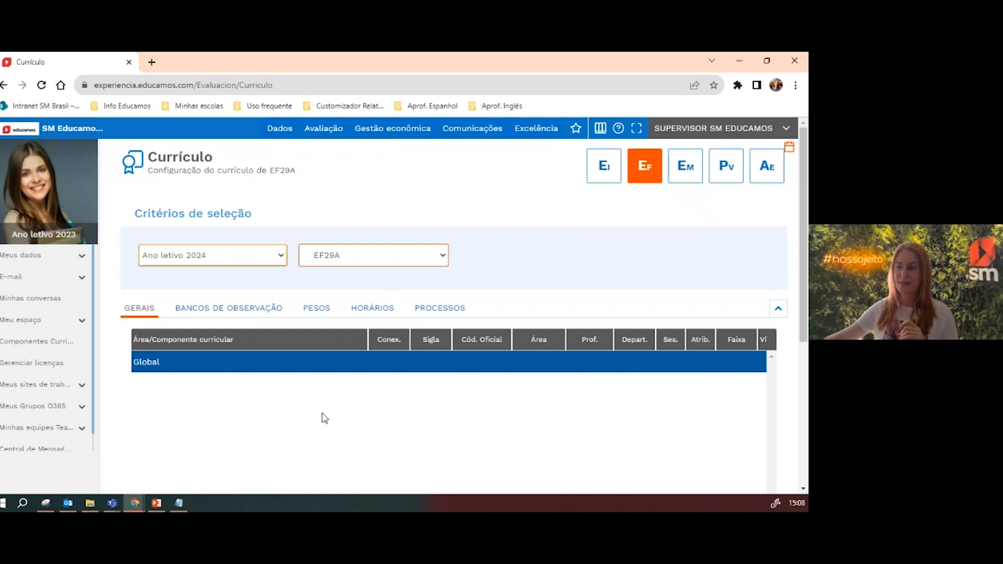
{"action": "scroll", "coordinate": [322, 408], "scroll_direction": "down", "scroll_amount": 2}
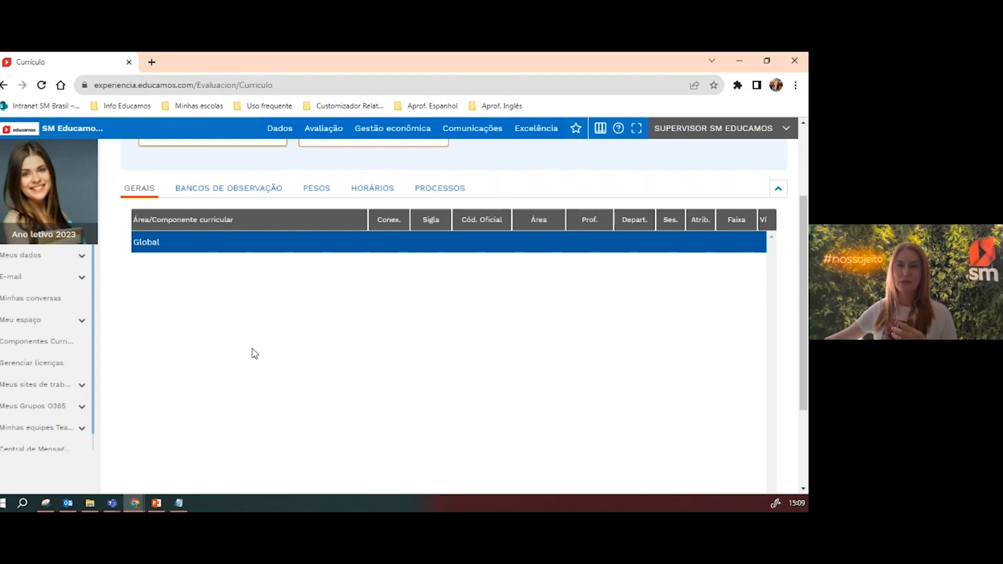
Promote all Global curriculum components of class EF29A from Ano letivo 2023 into its Ano letivo 2024 curriculum
{"action": "left_click", "coordinate": [444, 190]}
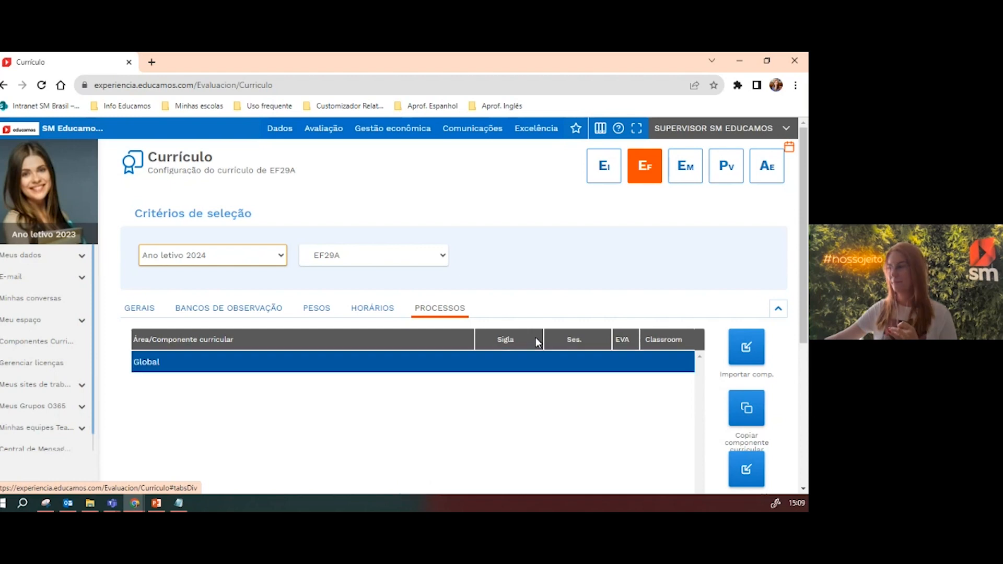
{"action": "scroll", "coordinate": [535, 337], "scroll_direction": "down", "scroll_amount": 3}
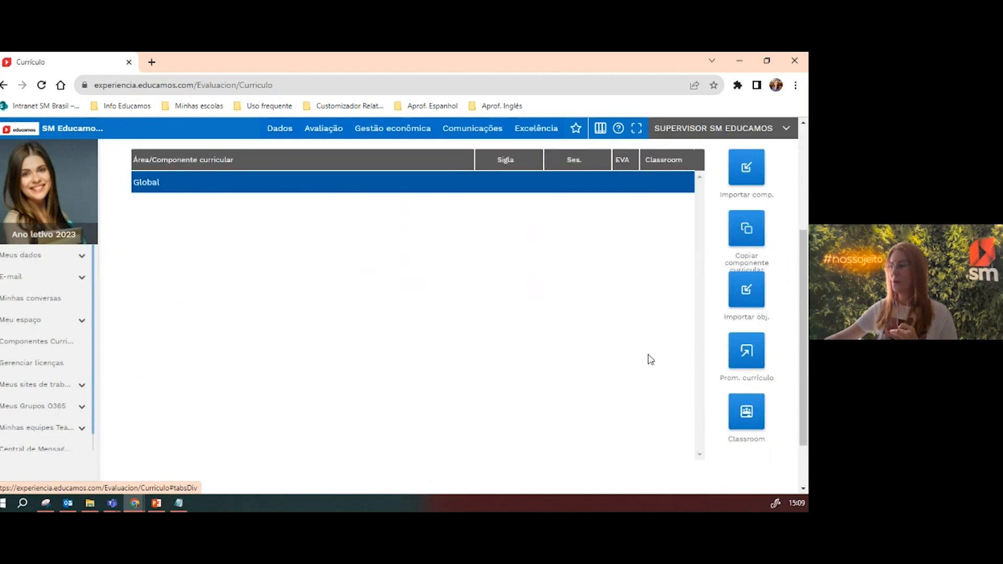
{"action": "left_click", "coordinate": [752, 354]}
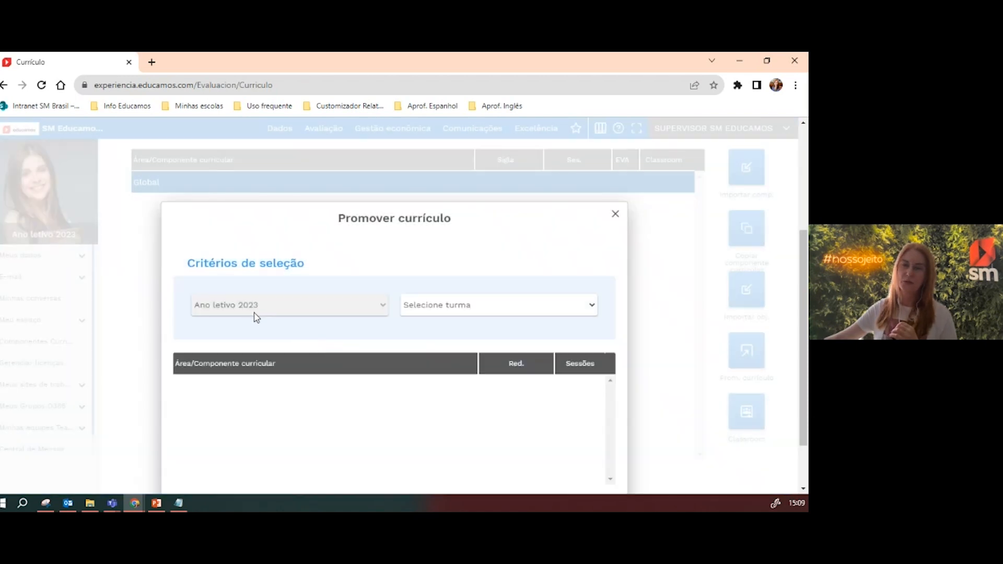
{"action": "left_click", "coordinate": [447, 308]}
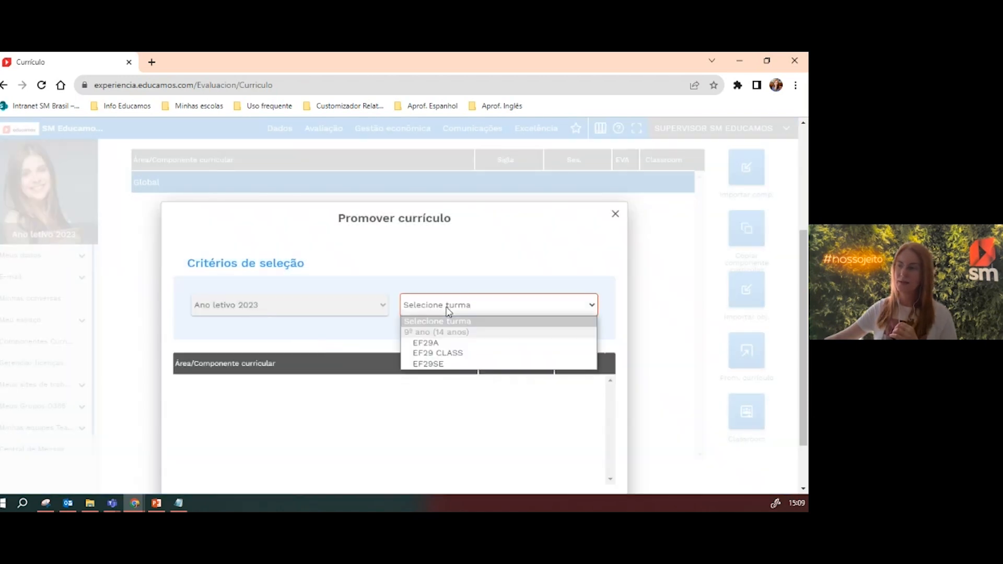
{"action": "left_click", "coordinate": [440, 343]}
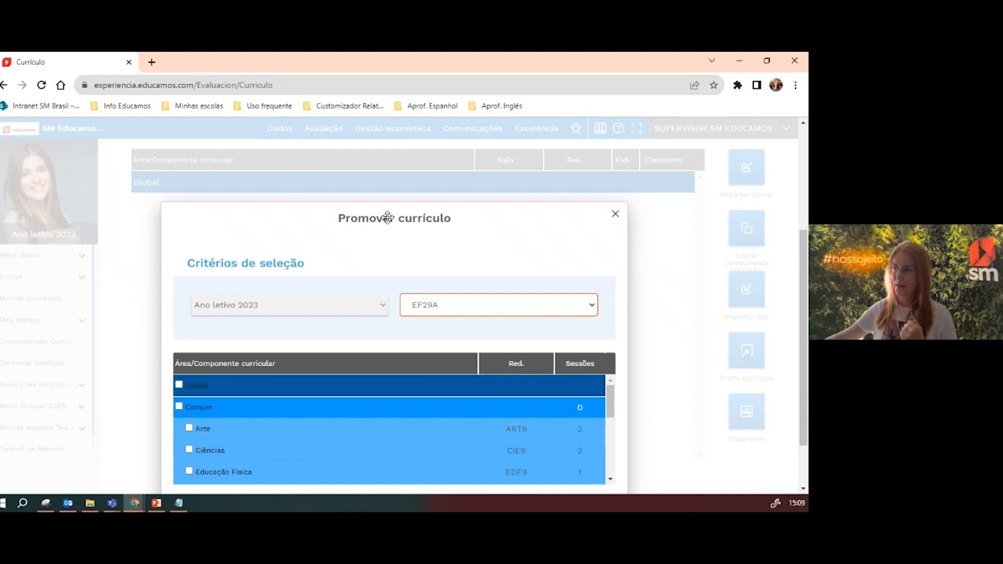
{"action": "left_click_drag", "start_coordinate": [387, 218], "coordinate": [390, 141]}
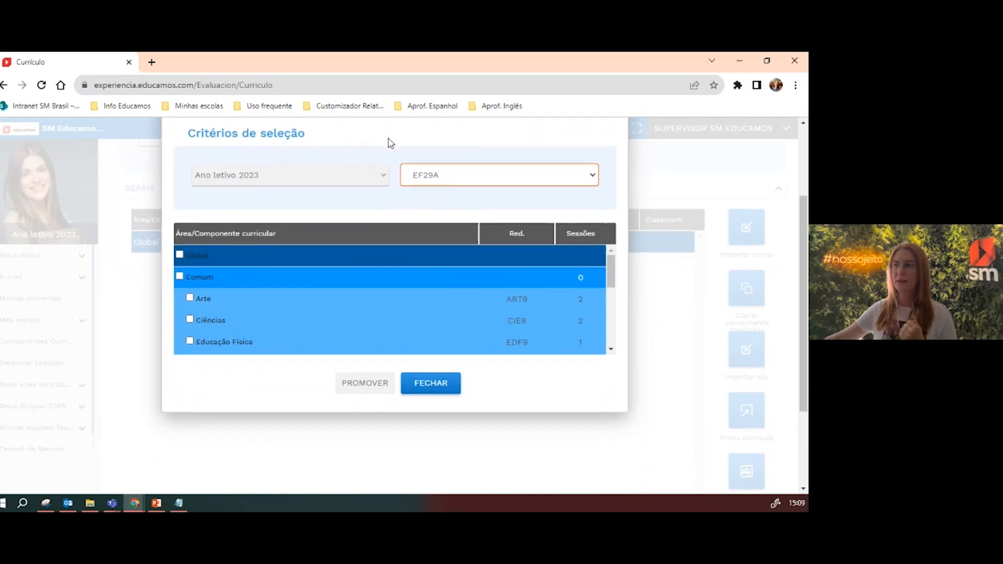
{"action": "left_click", "coordinate": [178, 267]}
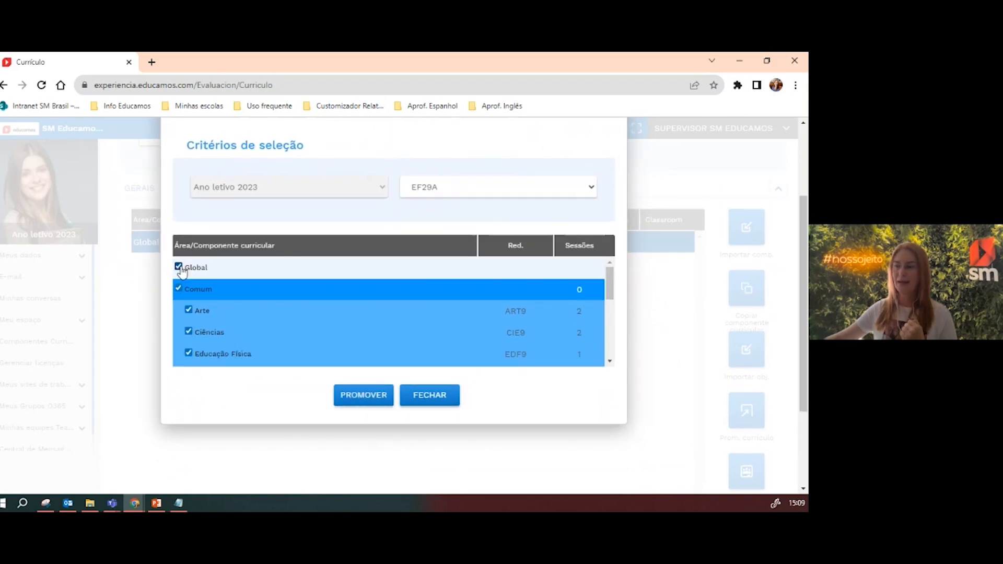
{"action": "left_click", "coordinate": [367, 399]}
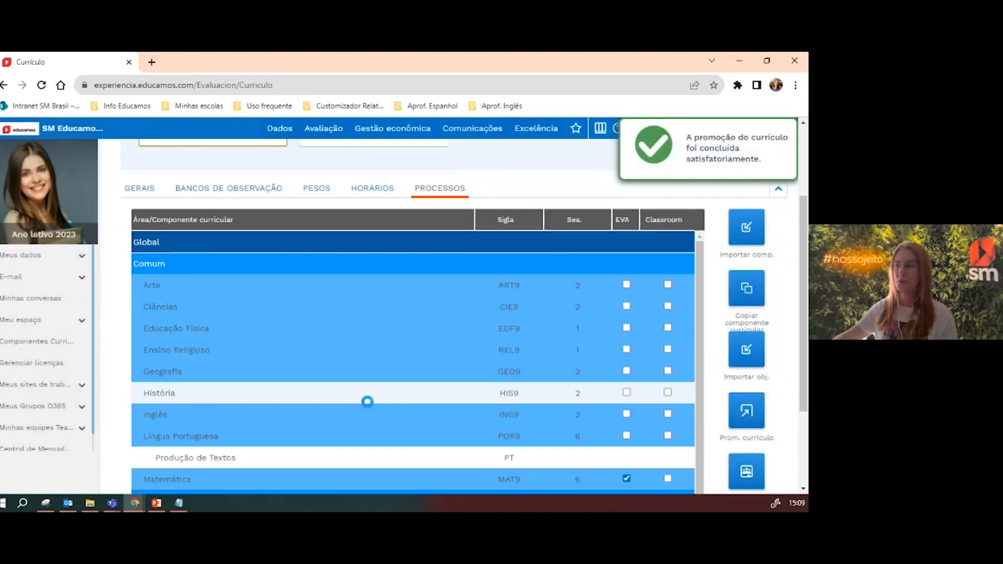
Review the general data of EF29A's promoted 2024 curriculum, including components, teachers and sessions
{"action": "left_click", "coordinate": [141, 190]}
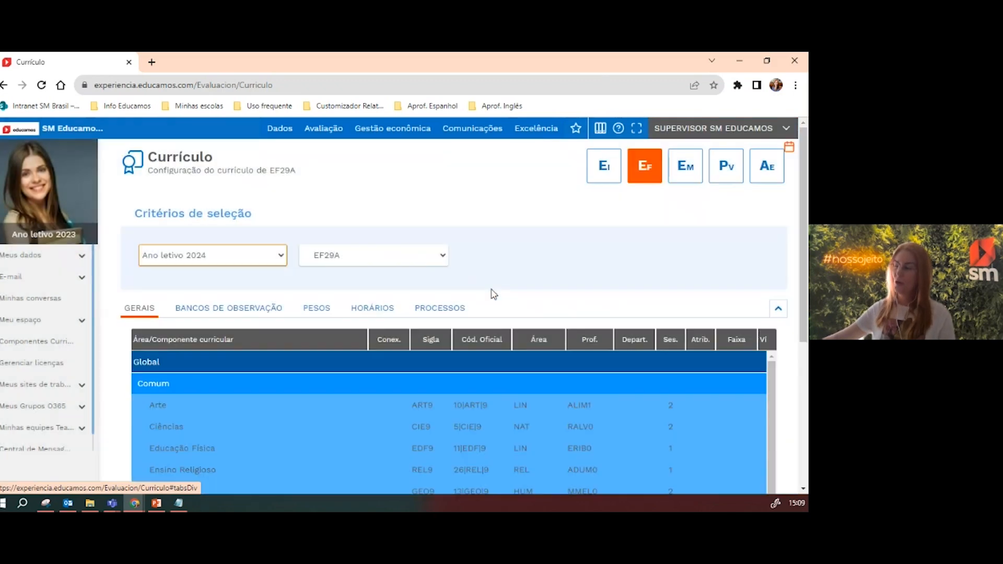
{"action": "scroll", "coordinate": [491, 292], "scroll_direction": "down", "scroll_amount": 2}
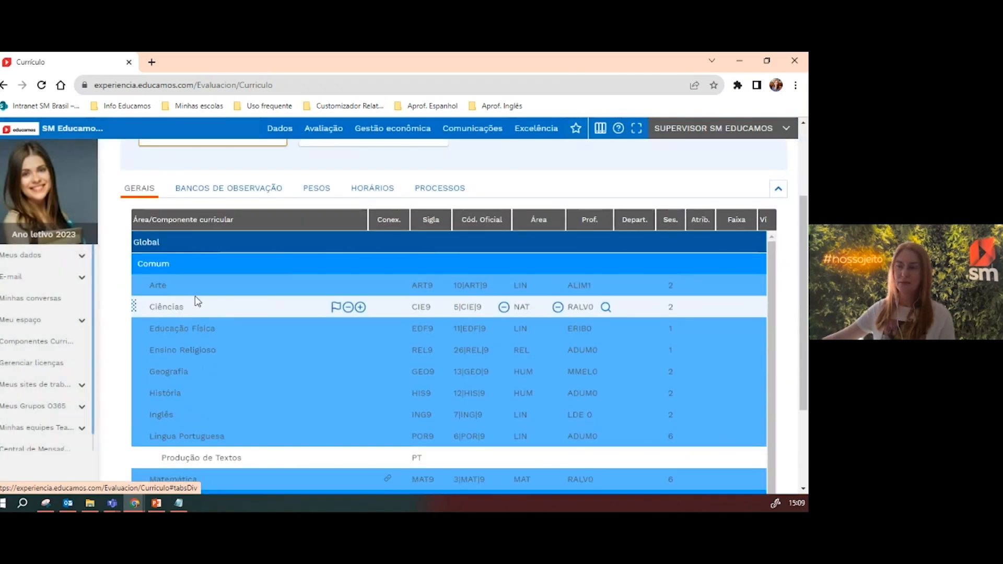
{"action": "scroll", "coordinate": [205, 434], "scroll_direction": "down", "scroll_amount": 1}
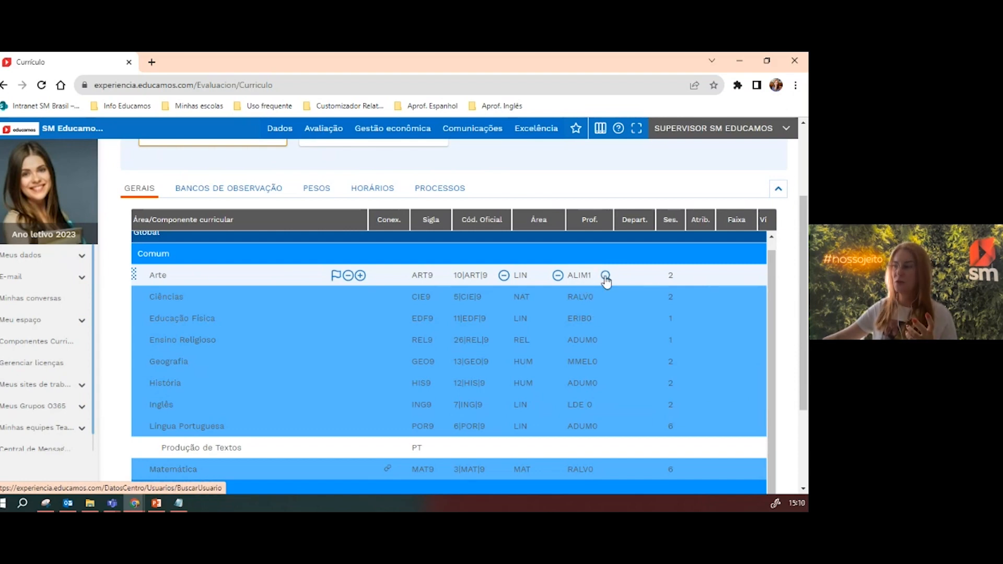
Redisplay the Ano letivo 2023 curriculum of class EF29A and examine which components have connection links
{"action": "mouse_move", "coordinate": [586, 281]}
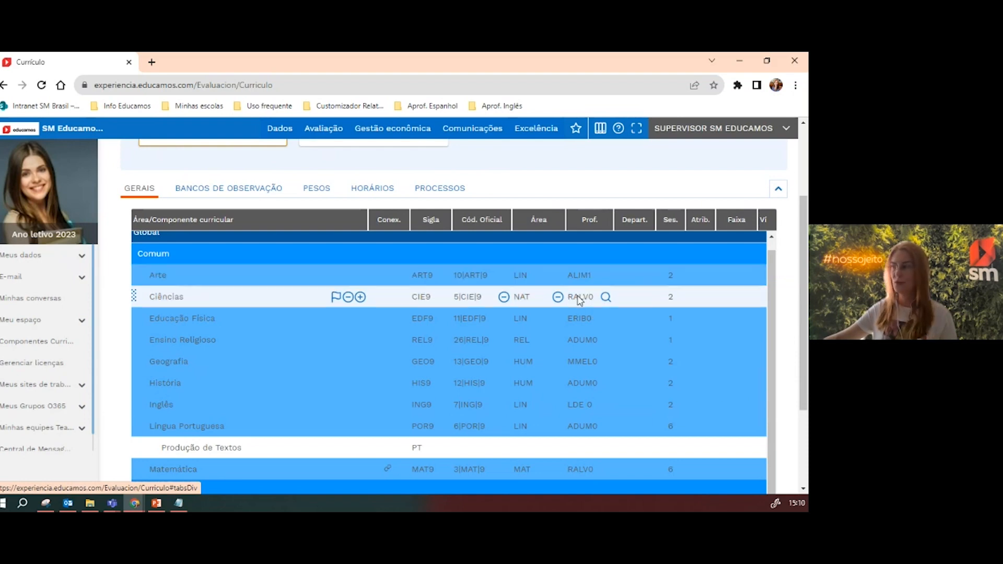
{"action": "mouse_move", "coordinate": [579, 301]}
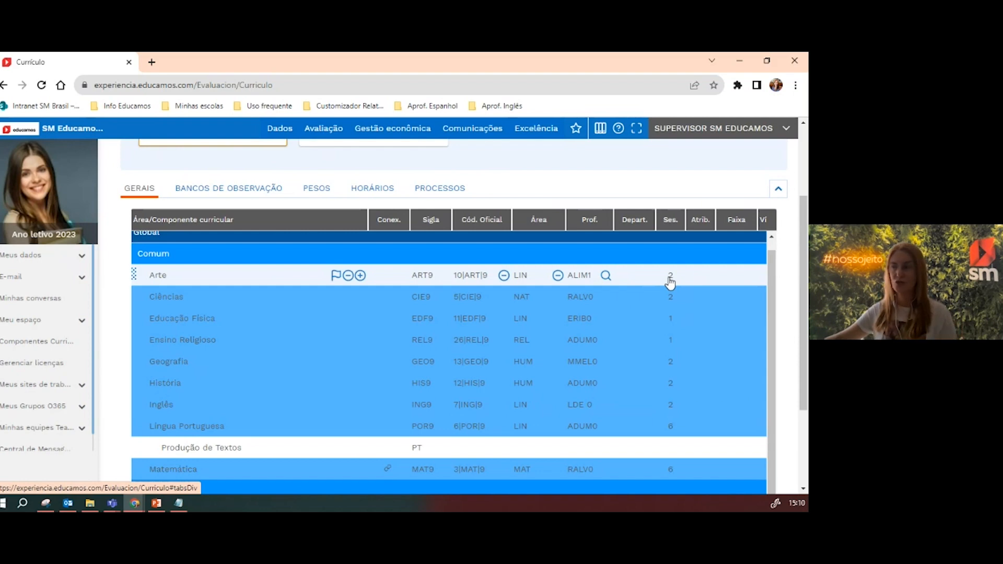
{"action": "scroll", "coordinate": [265, 180], "scroll_direction": "up", "scroll_amount": 3}
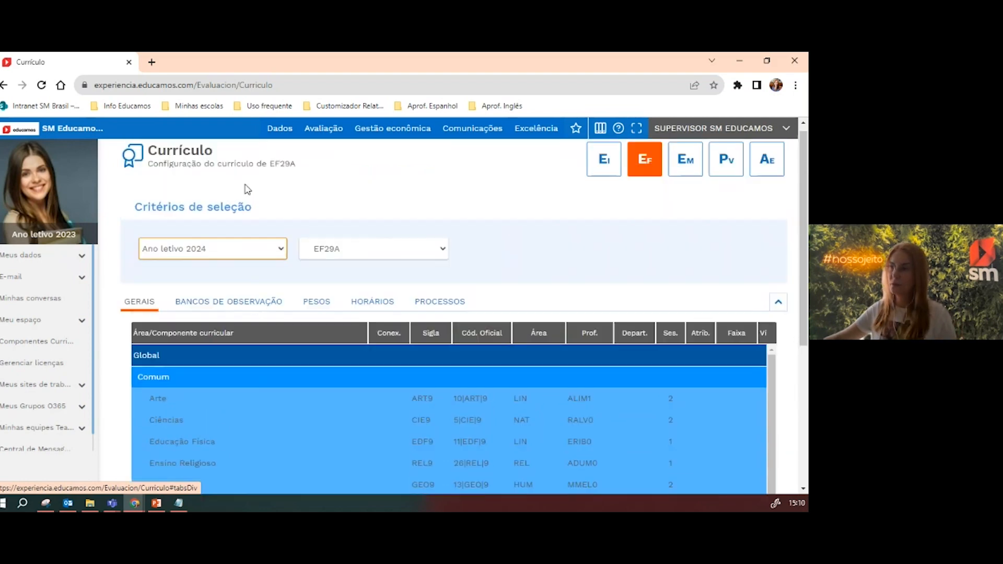
{"action": "left_click", "coordinate": [195, 255]}
{"action": "left_click", "coordinate": [209, 282]}
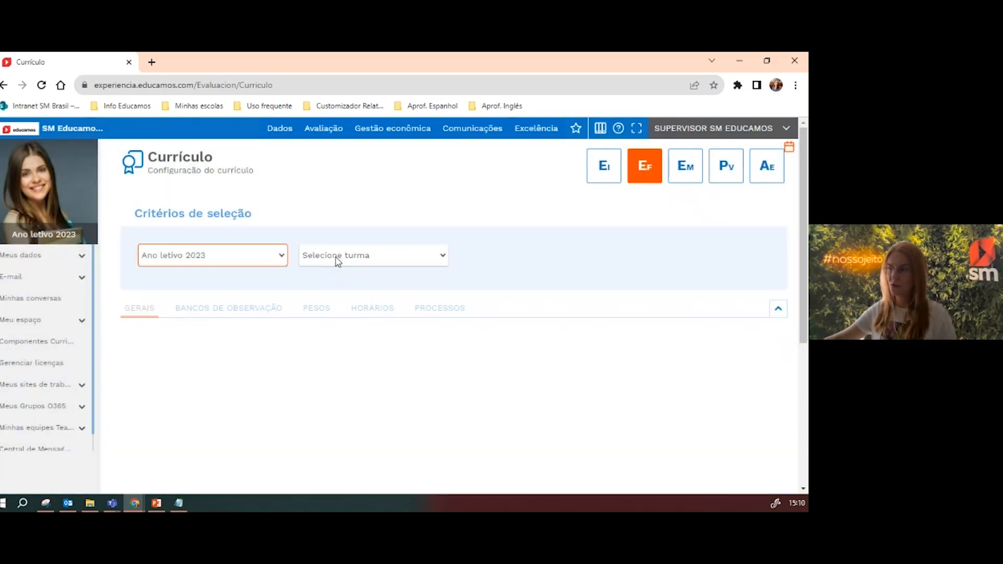
{"action": "left_click", "coordinate": [337, 259]}
{"action": "scroll", "coordinate": [365, 376], "scroll_direction": "down", "scroll_amount": 5}
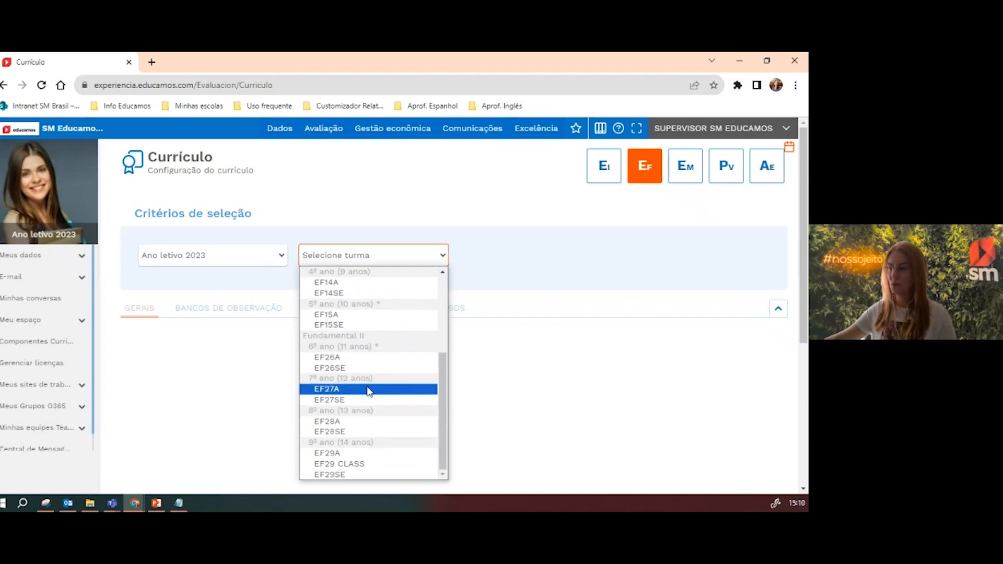
{"action": "left_click", "coordinate": [342, 453]}
{"action": "scroll", "coordinate": [512, 319], "scroll_direction": "down", "scroll_amount": 2}
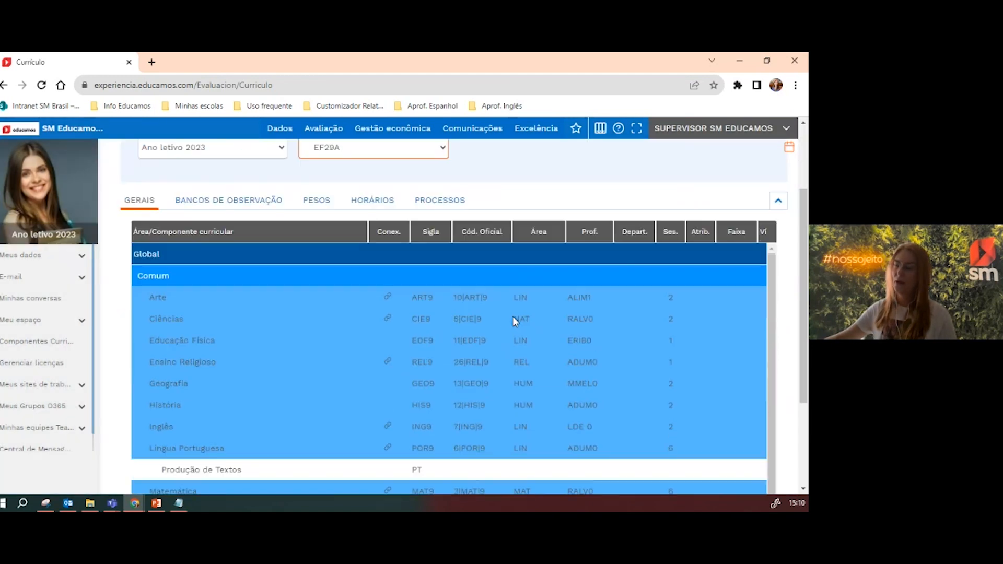
{"action": "mouse_move", "coordinate": [384, 287]}
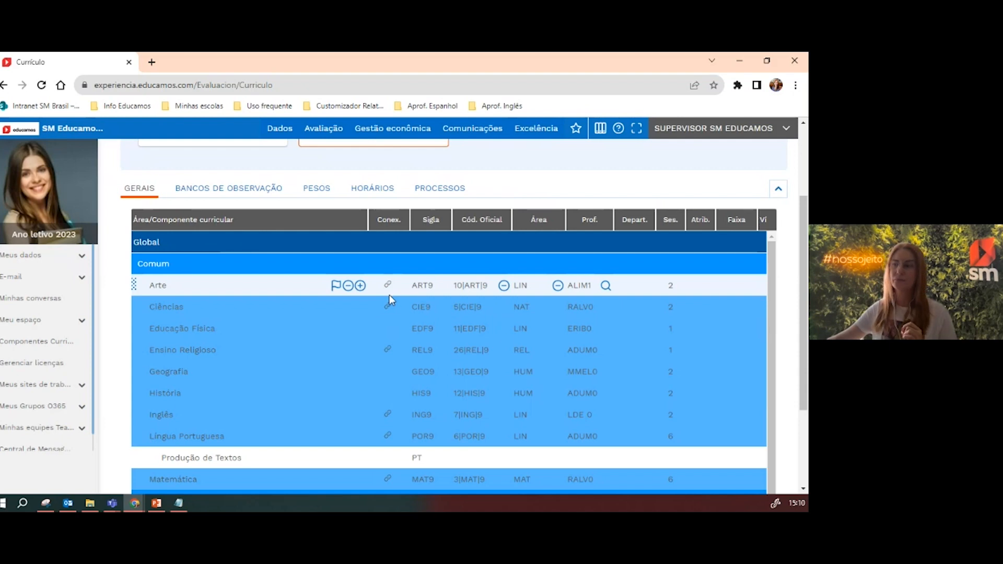
Return to the Ano letivo 2024 curriculum of class EF29A and compare its component connections with those of 2023
{"action": "scroll", "coordinate": [390, 294], "scroll_direction": "up", "scroll_amount": 1}
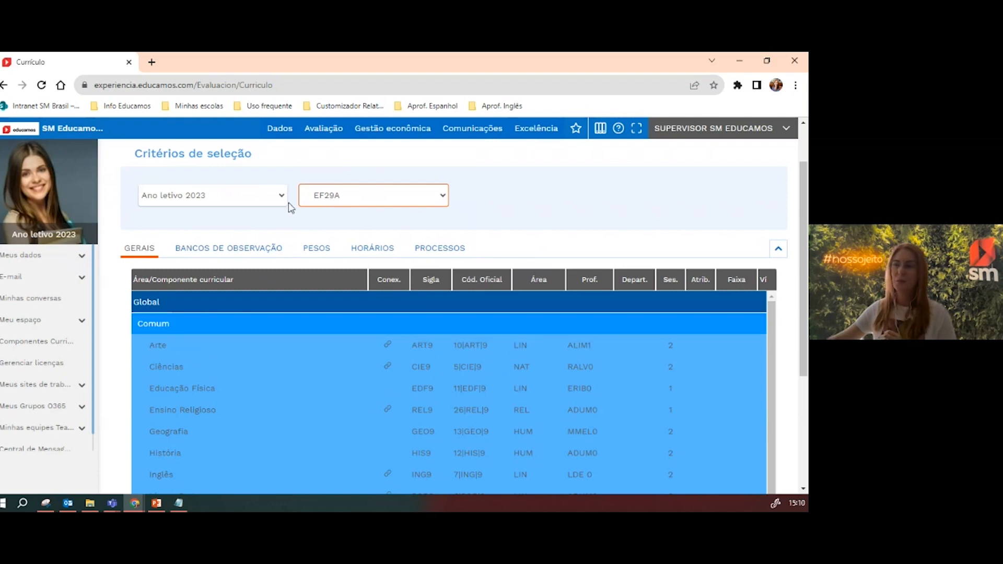
{"action": "left_click", "coordinate": [261, 202]}
{"action": "left_click", "coordinate": [218, 211]}
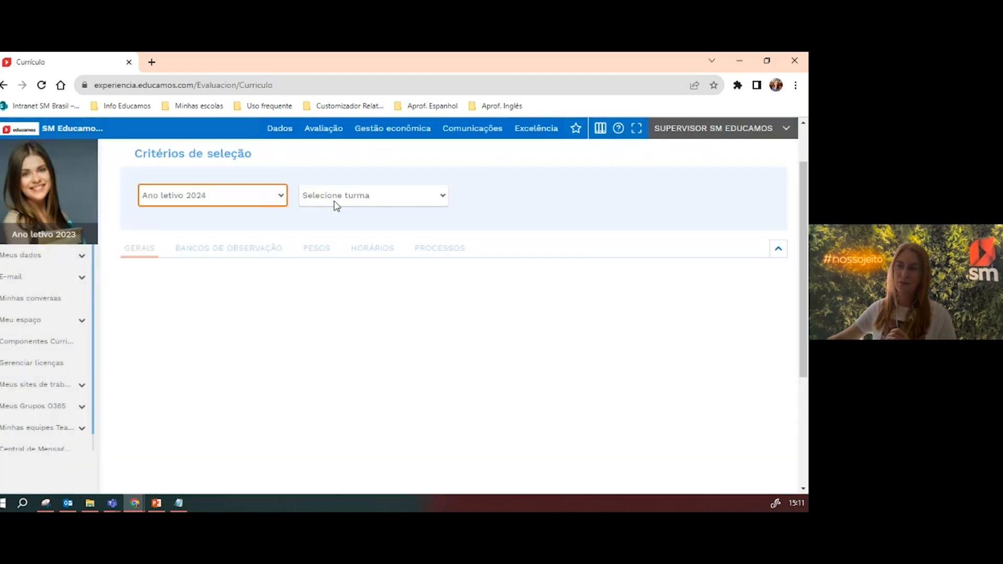
{"action": "left_click", "coordinate": [337, 205]}
{"action": "scroll", "coordinate": [344, 366], "scroll_direction": "down", "scroll_amount": 3}
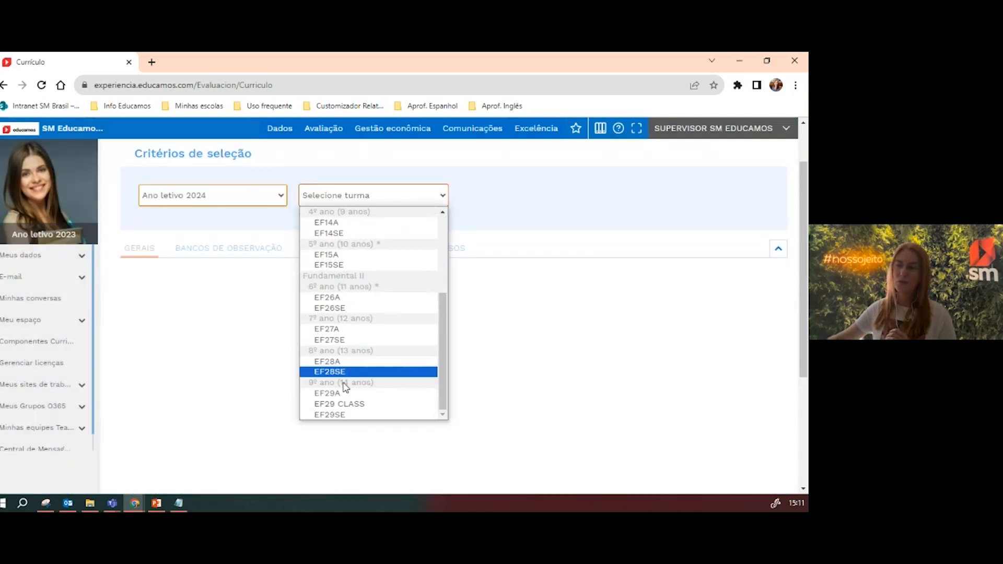
{"action": "left_click", "coordinate": [337, 393]}
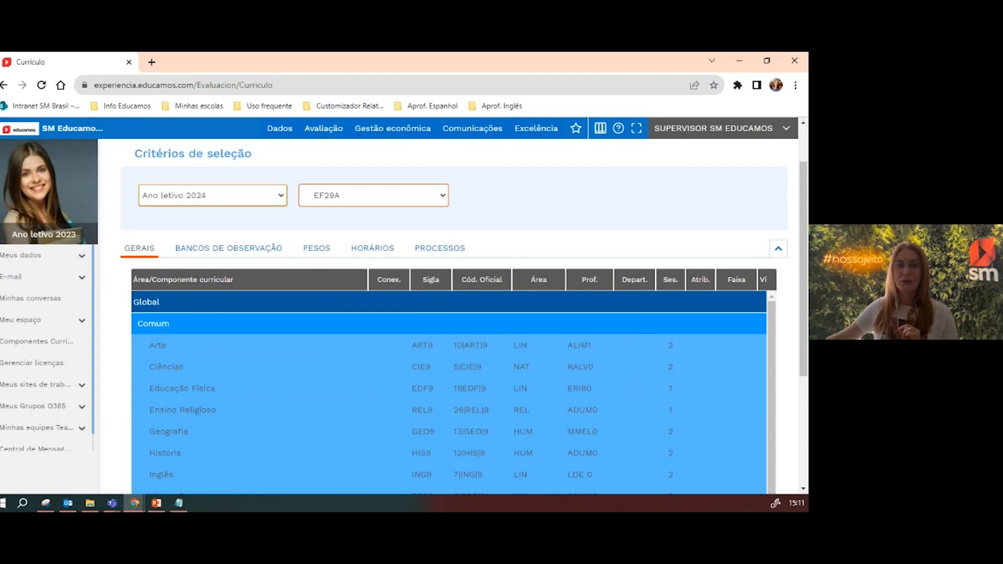
Switch to the PowerPoint slideshow, read the slide "3. Promover alunos" and return to the browser
{"action": "key", "text": "alt+Tab"}
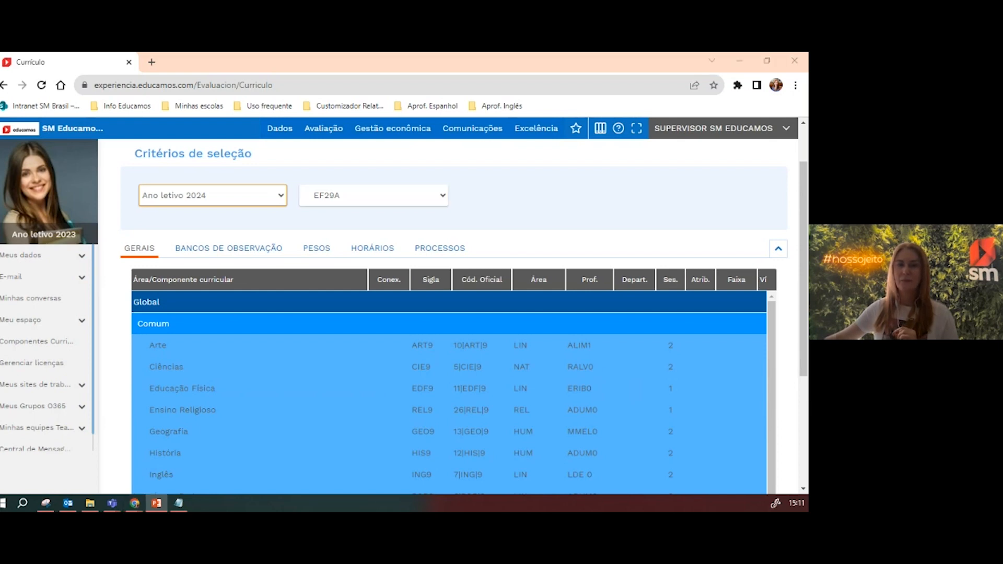
{"action": "key", "text": "shift+F5"}
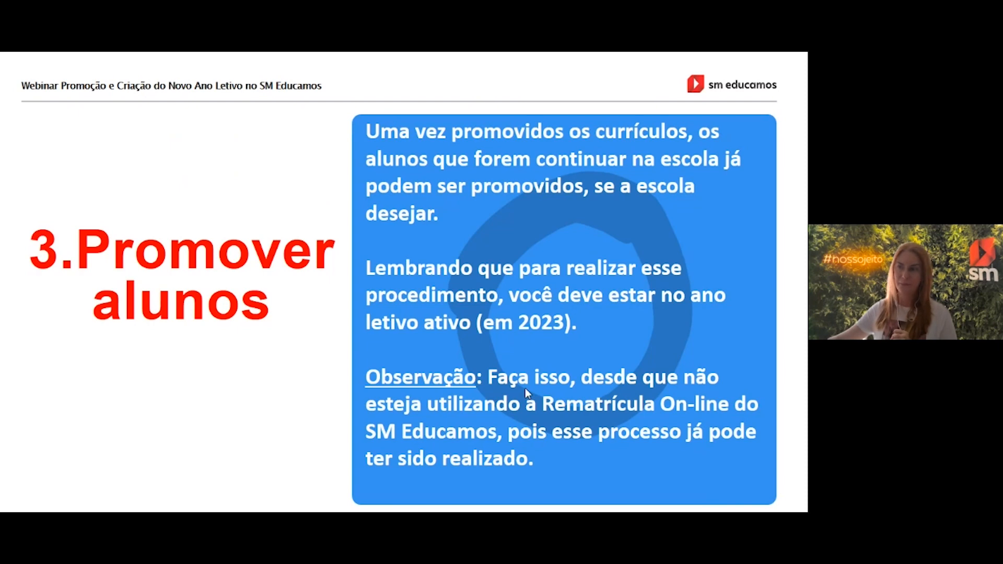
{"action": "key", "text": "alt+Tab"}
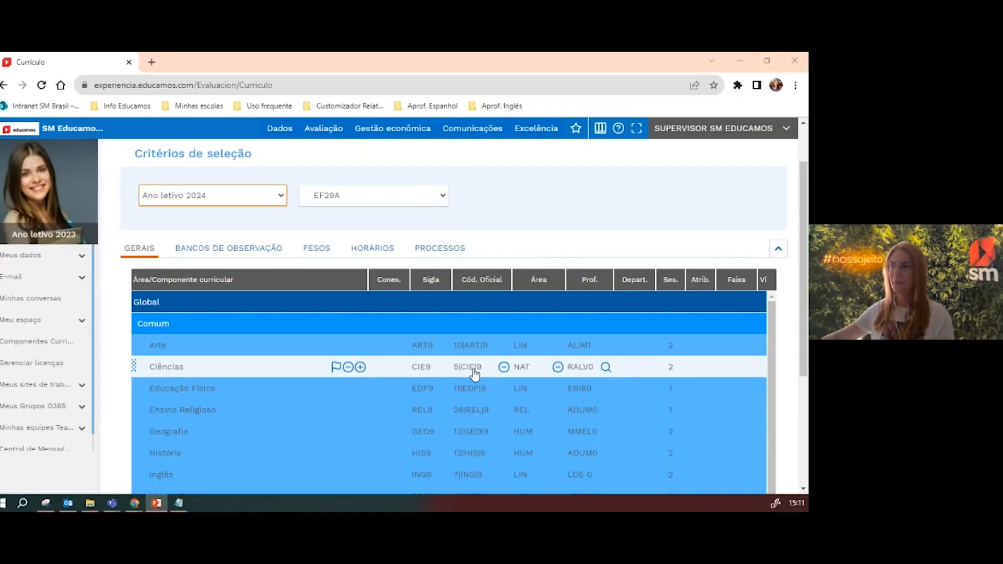
Open the student section of Promoções and load the Ano letivo 2023 students of origin class EF29A
{"action": "left_click", "coordinate": [272, 133]}
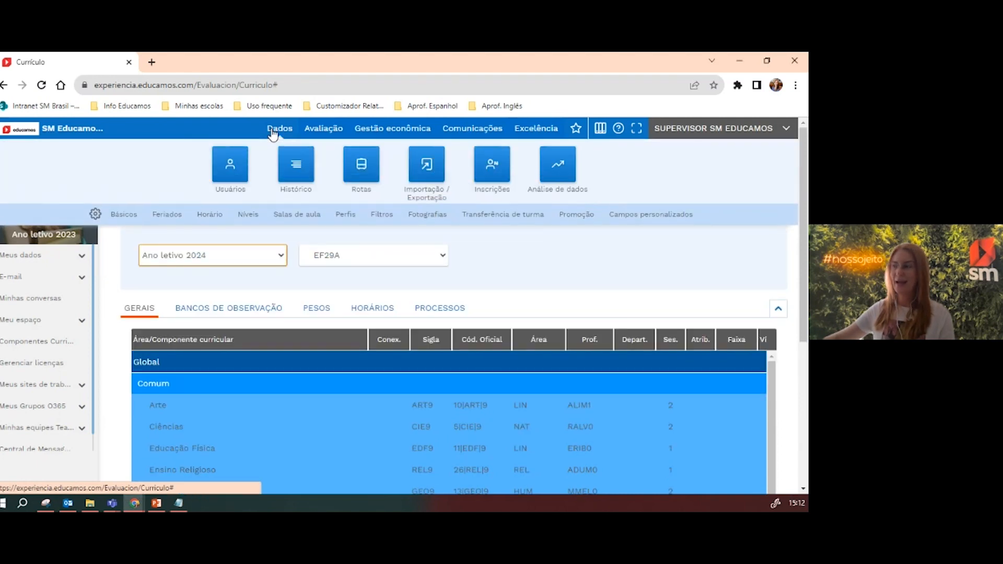
{"action": "left_click", "coordinate": [589, 219]}
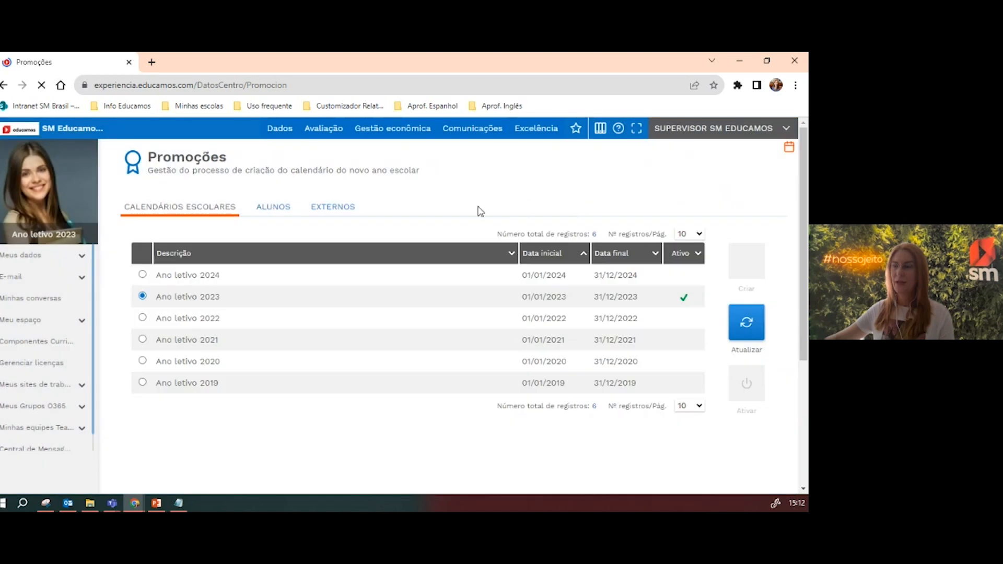
{"action": "left_click", "coordinate": [280, 215]}
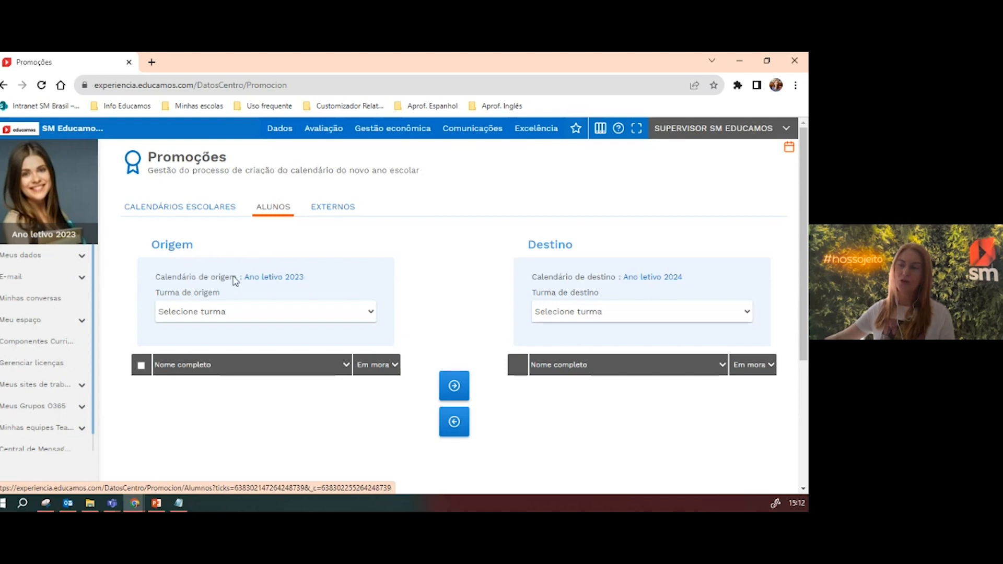
{"action": "left_click", "coordinate": [372, 312]}
{"action": "scroll", "coordinate": [334, 277], "scroll_direction": "down", "scroll_amount": 3}
{"action": "scroll", "coordinate": [301, 269], "scroll_direction": "down", "scroll_amount": 3}
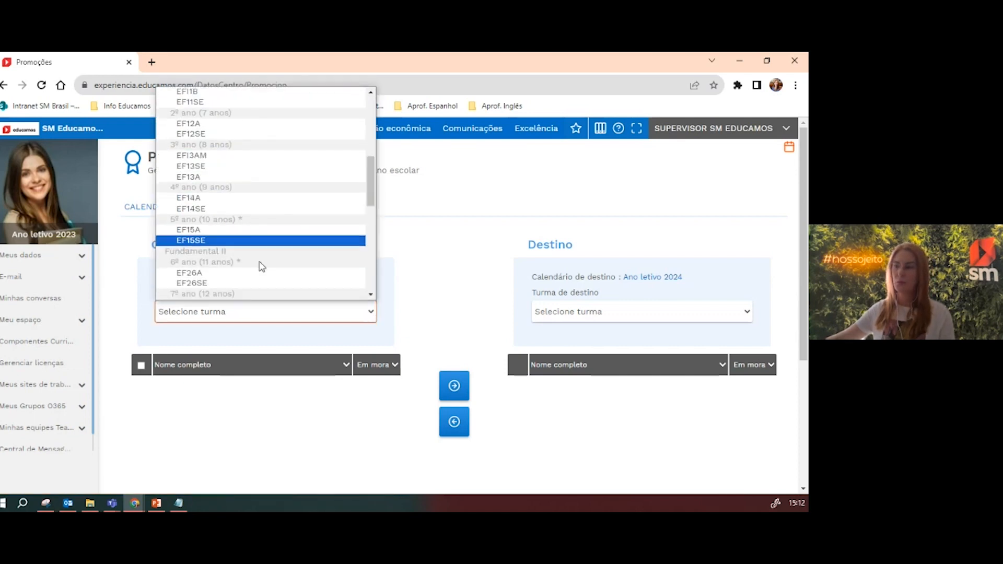
{"action": "left_click", "coordinate": [203, 272]}
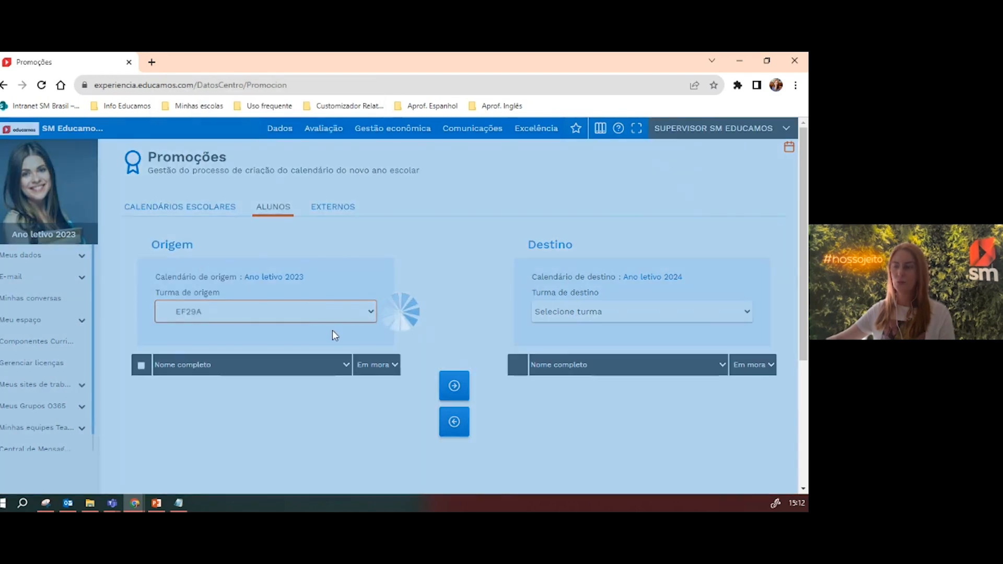
{"action": "scroll", "coordinate": [253, 384], "scroll_direction": "down", "scroll_amount": 8}
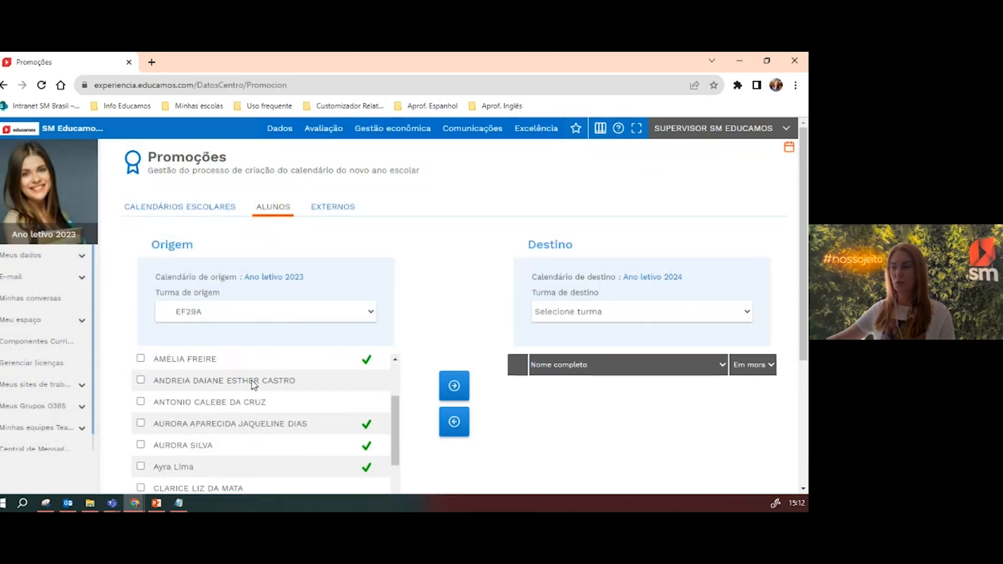
{"action": "scroll", "coordinate": [251, 389], "scroll_direction": "up", "scroll_amount": 6}
{"action": "scroll", "coordinate": [251, 391], "scroll_direction": "up", "scroll_amount": 2}
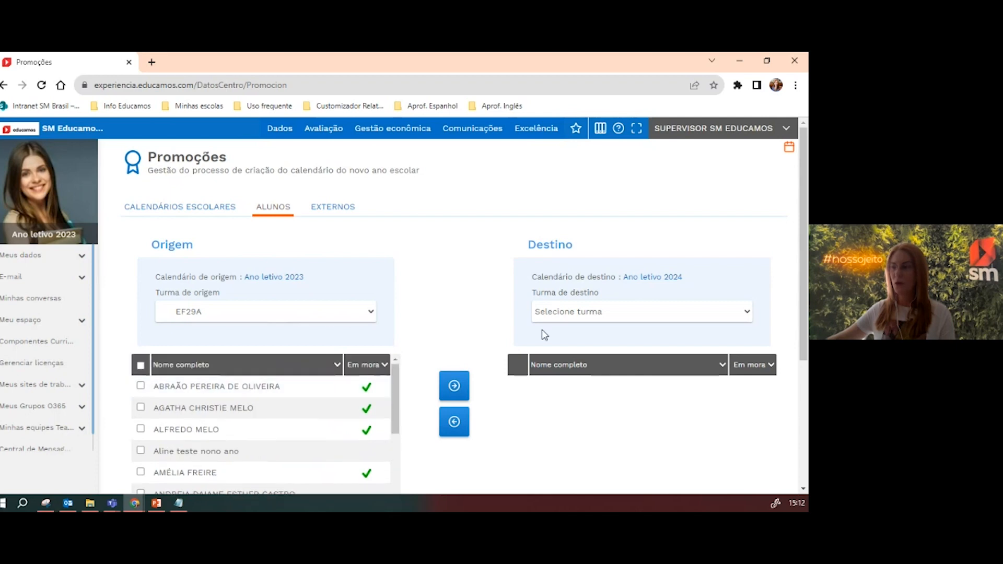
Promote the third student listed in EF29A to destination class EM1A in Ano letivo 2024
{"action": "left_click_drag", "start_coordinate": [805, 342], "coordinate": [805, 422]}
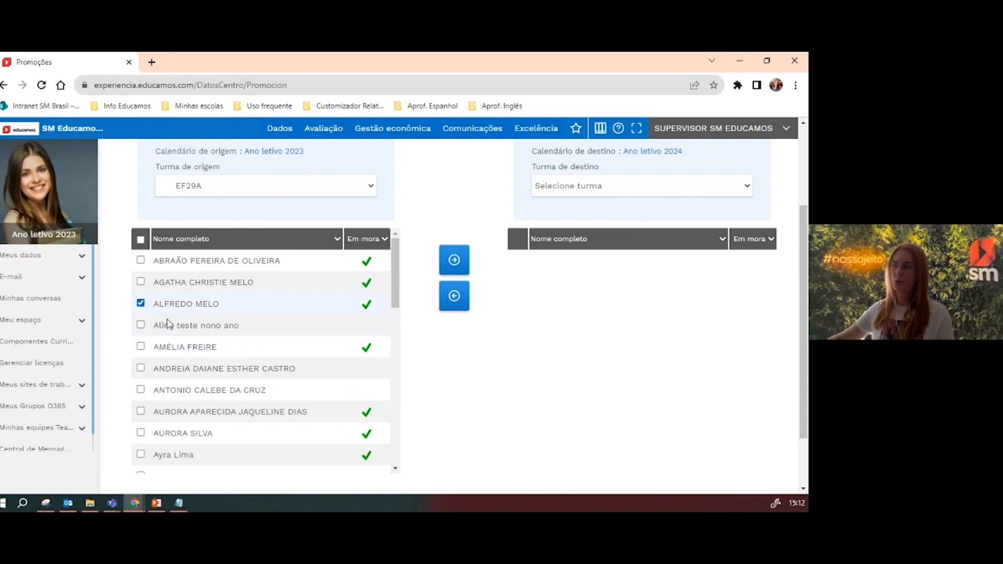
{"action": "scroll", "coordinate": [606, 219], "scroll_direction": "up", "scroll_amount": 1}
{"action": "scroll", "coordinate": [604, 225], "scroll_direction": "up", "scroll_amount": 2}
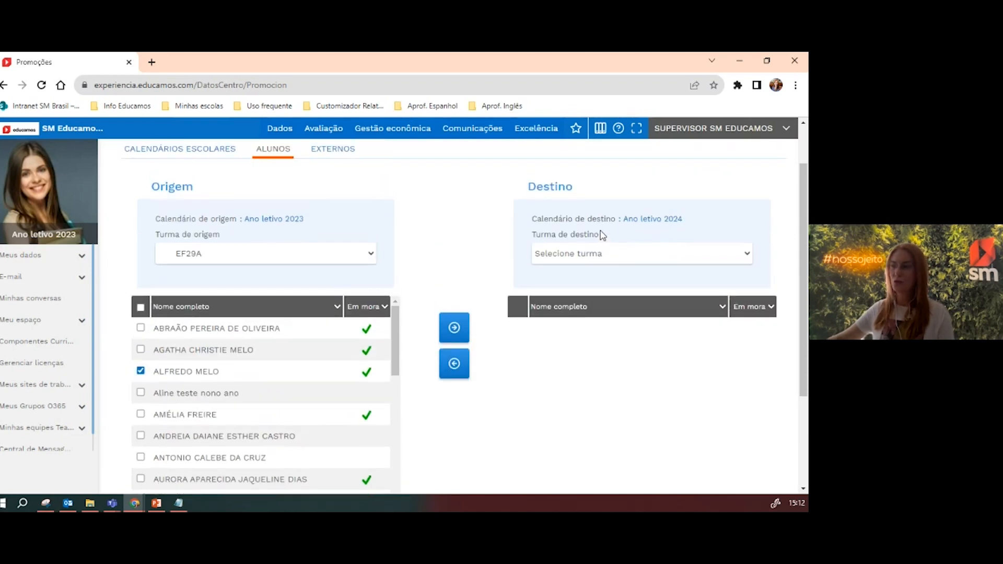
{"action": "left_click", "coordinate": [581, 312]}
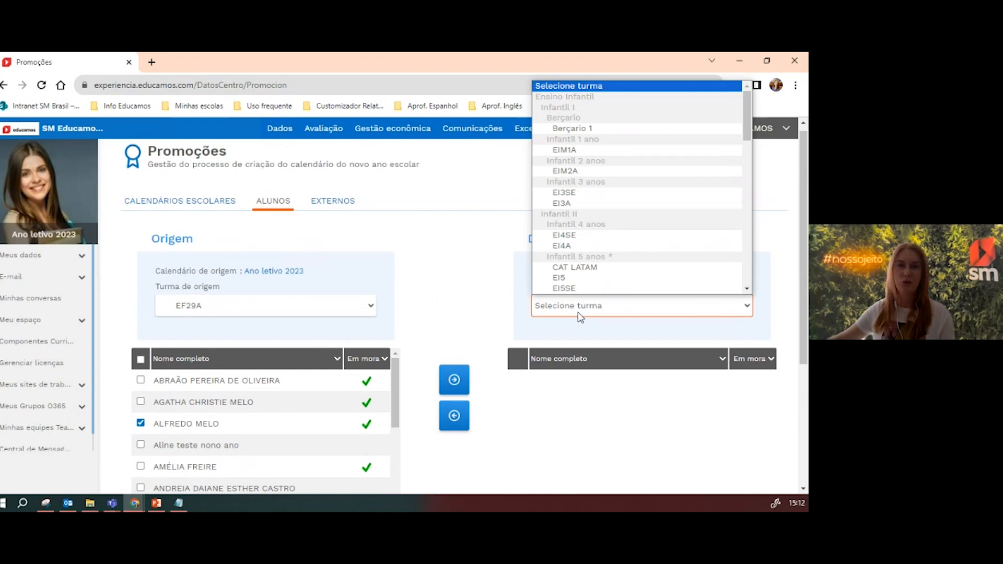
{"action": "scroll", "coordinate": [598, 259], "scroll_direction": "down", "scroll_amount": 8}
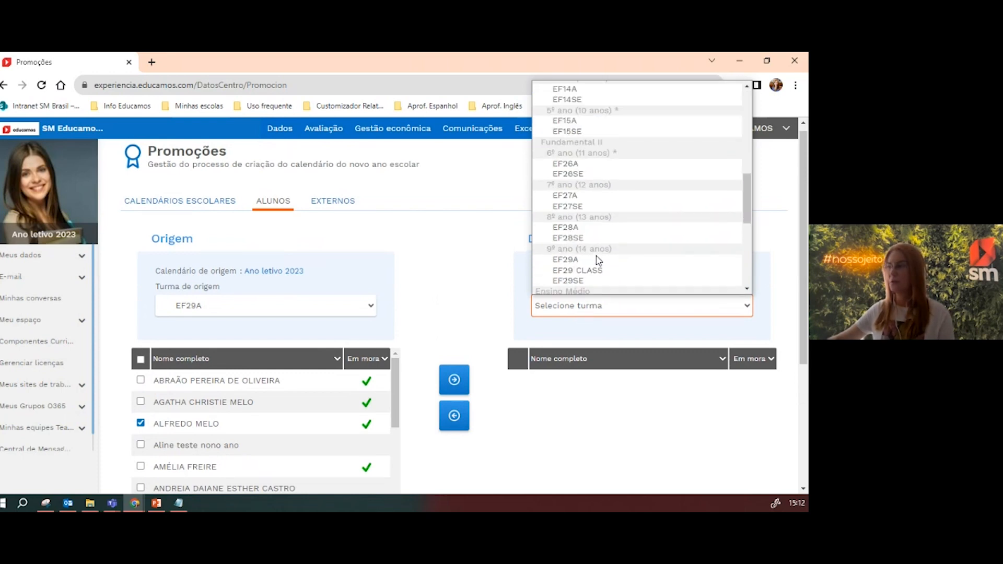
{"action": "scroll", "coordinate": [598, 260], "scroll_direction": "down", "scroll_amount": 3}
{"action": "left_click", "coordinate": [571, 195]}
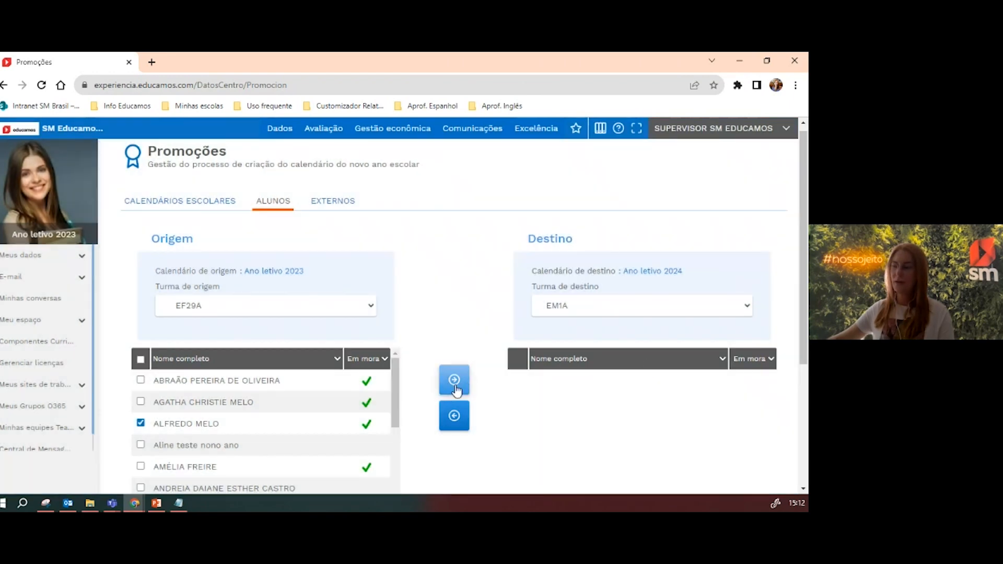
{"action": "left_click", "coordinate": [455, 388]}
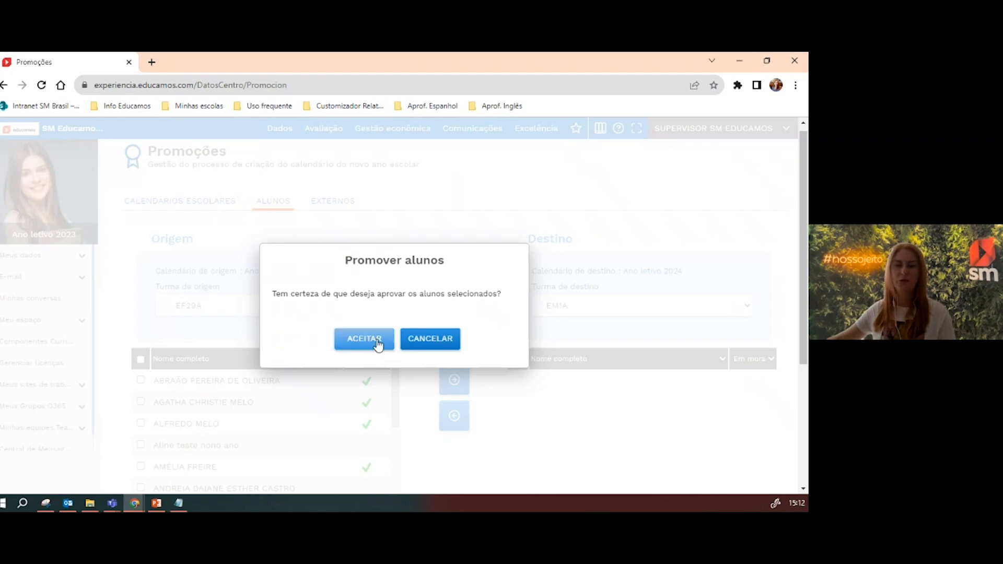
{"action": "left_click", "coordinate": [378, 342]}
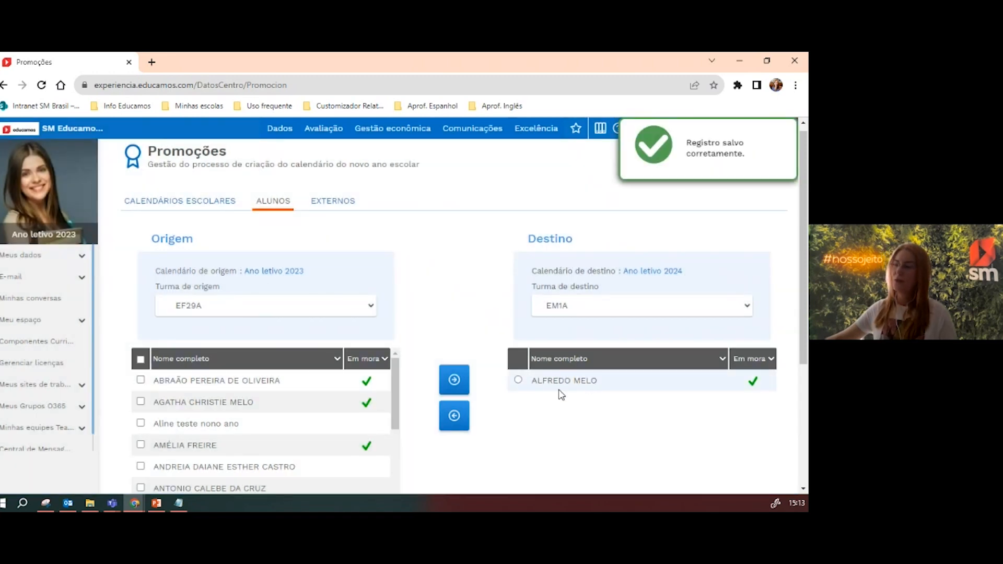
Open the Usuários management page in a new browser tab and switch to it
{"action": "left_click", "coordinate": [281, 130]}
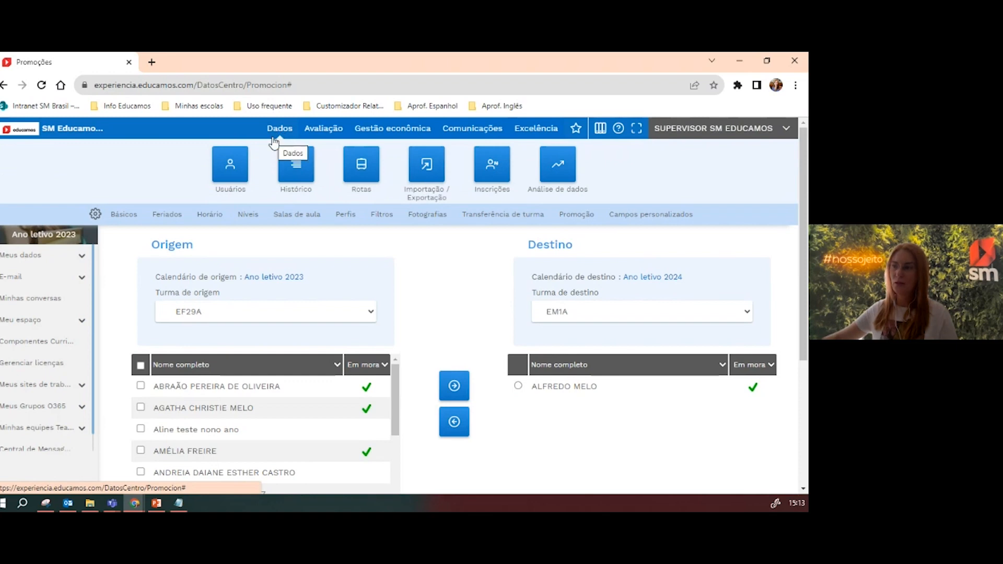
{"action": "right_click", "coordinate": [227, 174]}
{"action": "left_click", "coordinate": [267, 183]}
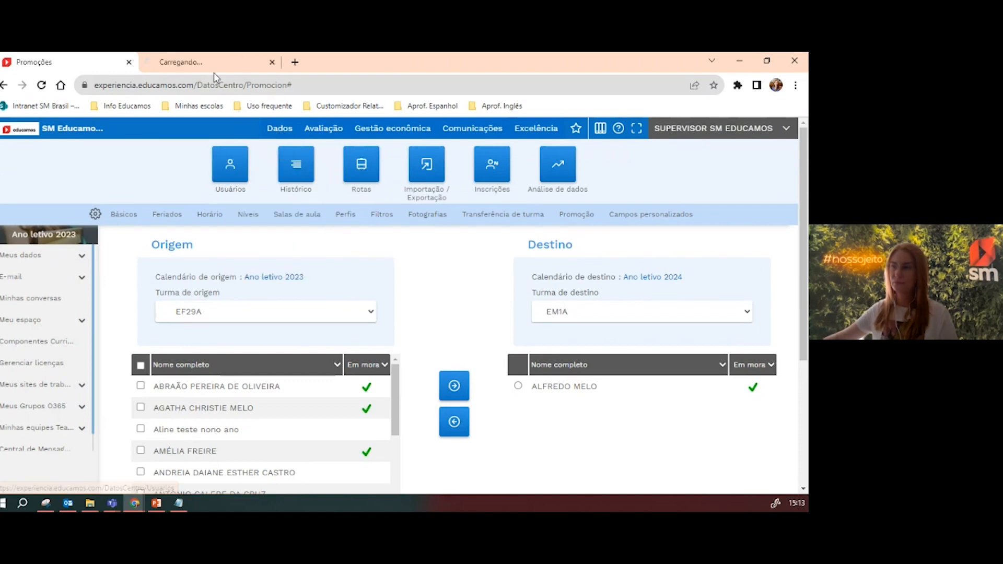
{"action": "left_click", "coordinate": [209, 65]}
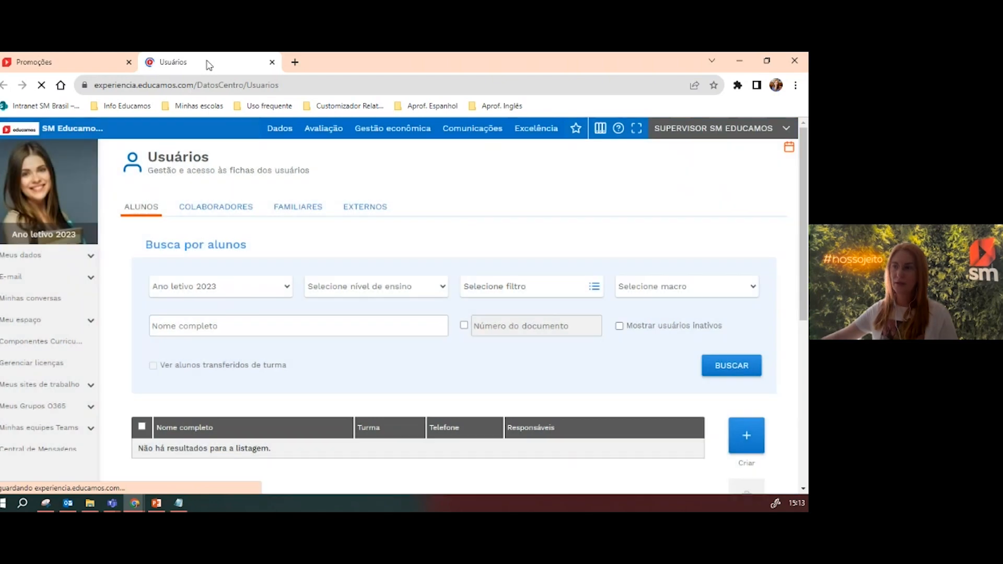
Search for all students of Ano letivo 2024 and check the promoted student's class in the list
{"action": "left_click", "coordinate": [287, 288]}
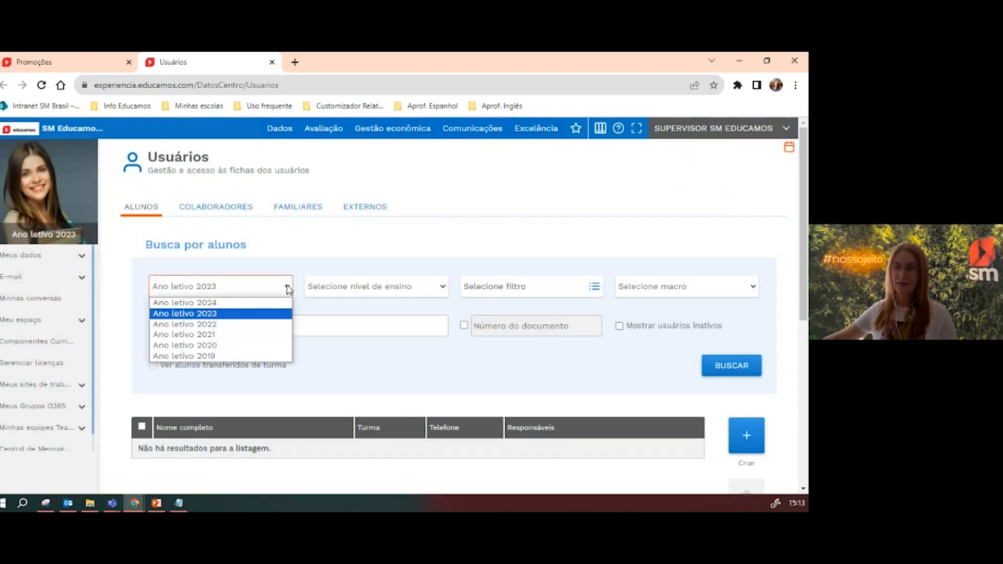
{"action": "left_click", "coordinate": [224, 302]}
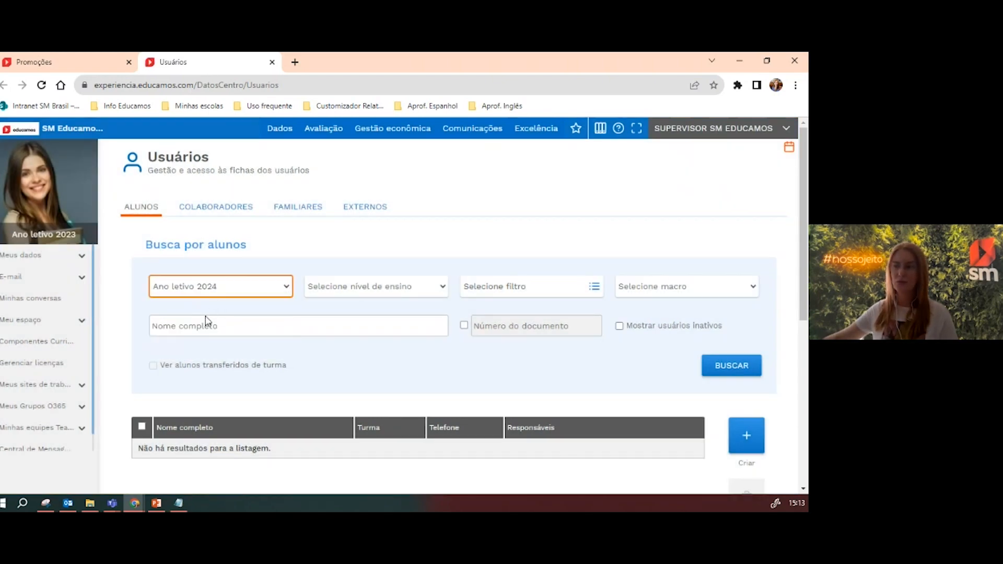
{"action": "left_click", "coordinate": [194, 325]}
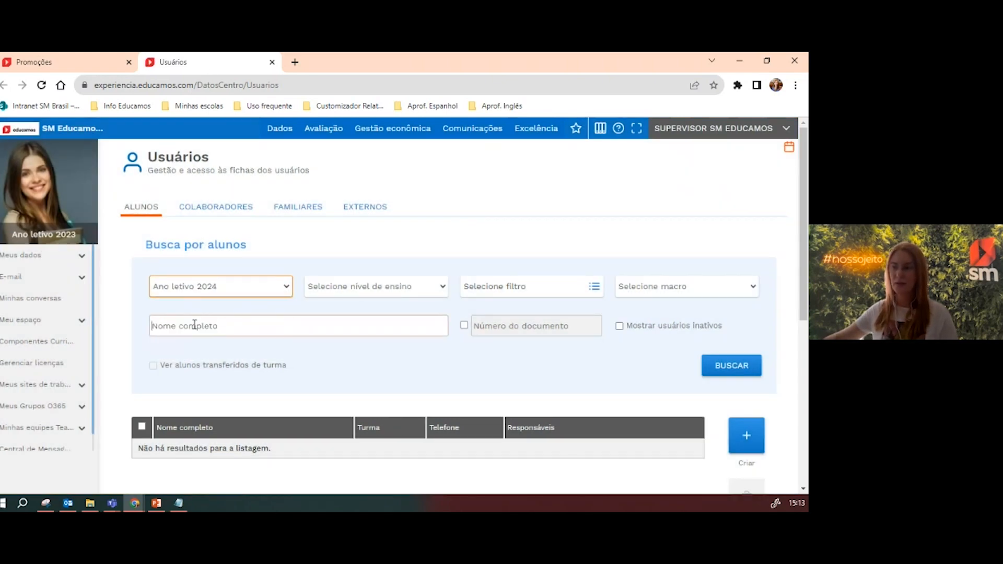
{"action": "left_click", "coordinate": [722, 368]}
{"action": "scroll", "coordinate": [195, 414], "scroll_direction": "down", "scroll_amount": 1}
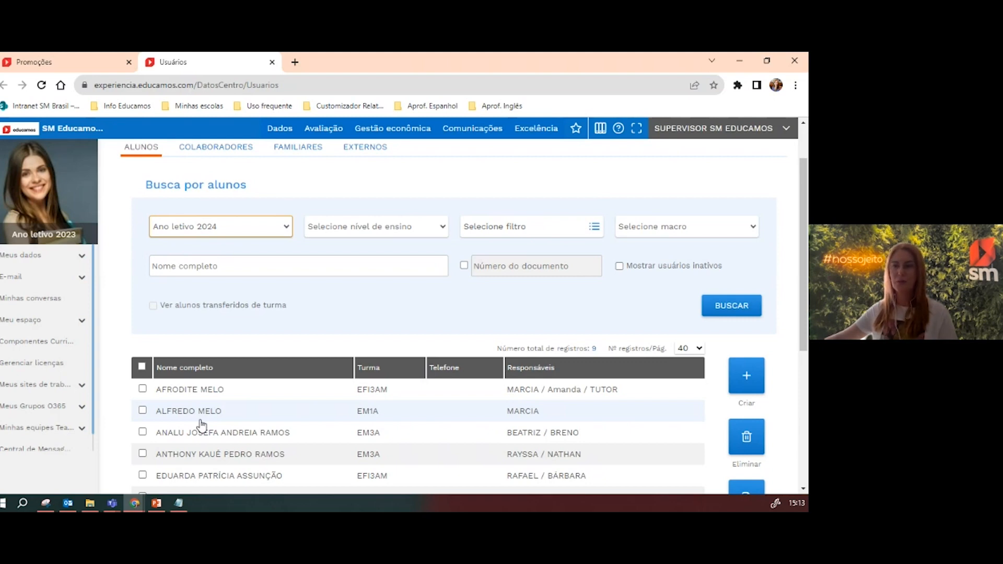
{"action": "key", "text": "alt+Tab"}
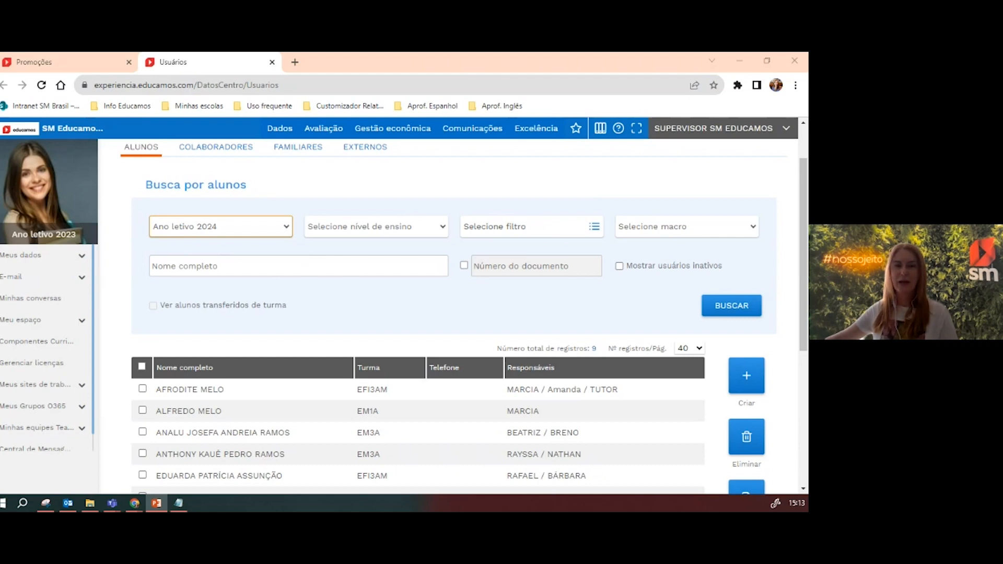
{"action": "key", "text": "shift+F5"}
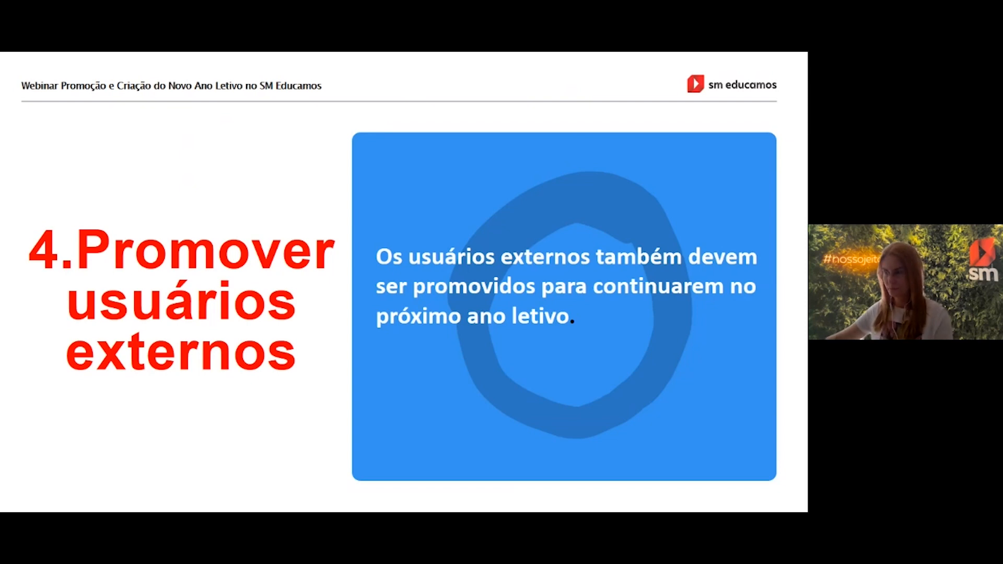
{"action": "key", "text": "alt+Tab"}
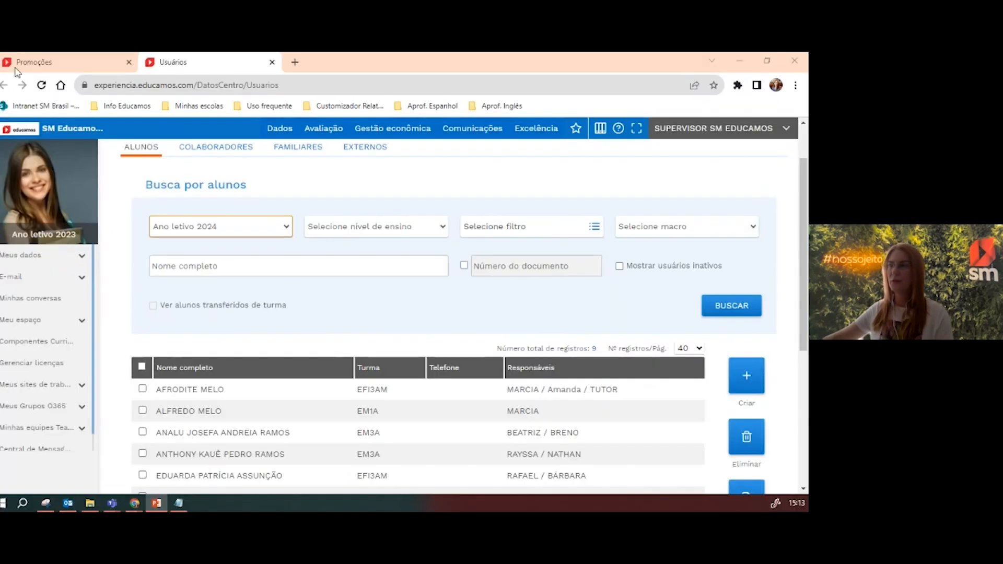
Return to the Promoções browser tab and open its section for external users
{"action": "left_click", "coordinate": [280, 134]}
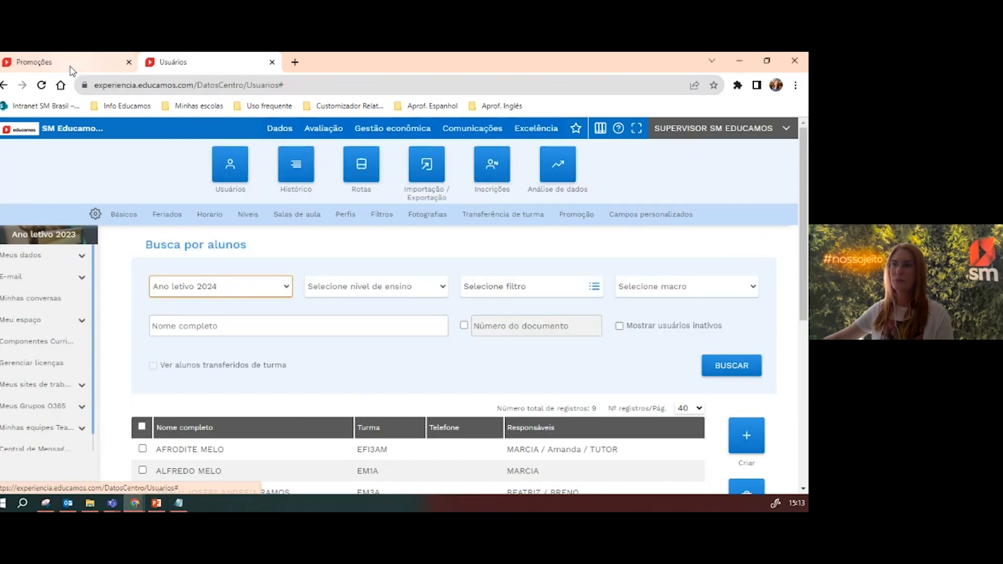
{"action": "left_click", "coordinate": [70, 67]}
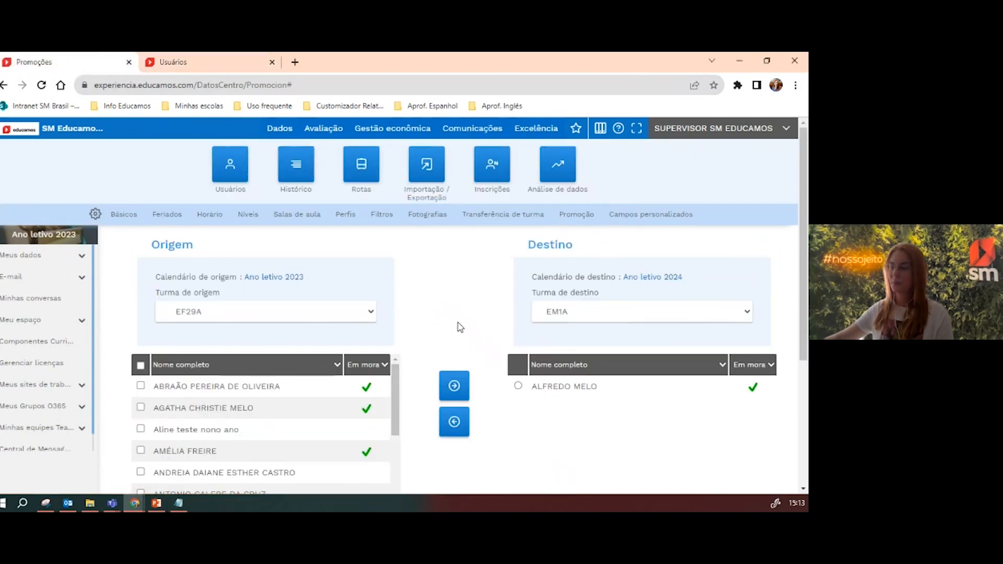
{"action": "scroll", "coordinate": [454, 327], "scroll_direction": "down", "scroll_amount": 2}
{"action": "scroll", "coordinate": [455, 327], "scroll_direction": "up", "scroll_amount": 2}
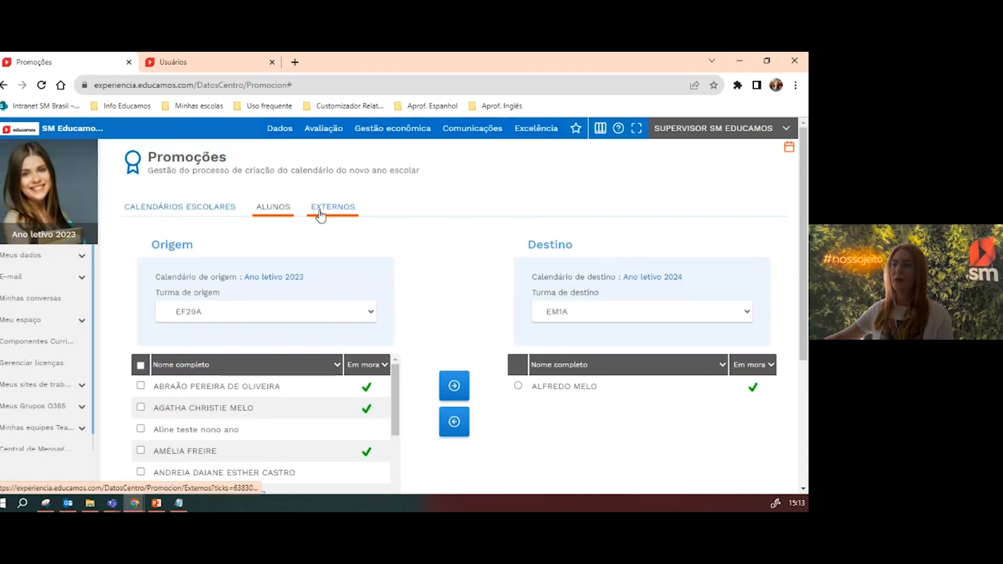
{"action": "left_click", "coordinate": [321, 215]}
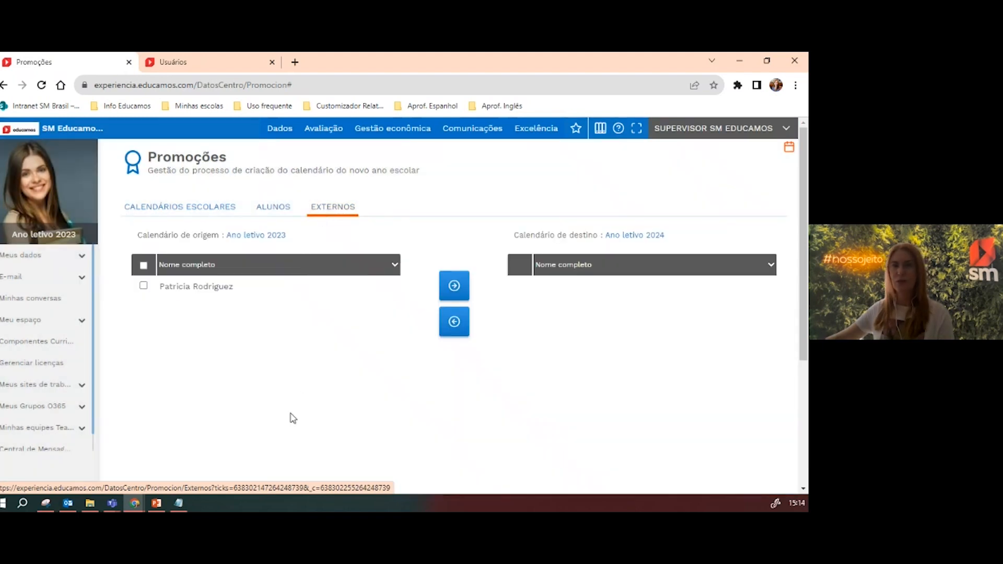
Promote the listed external user from Ano letivo 2023 to Ano letivo 2024 and accept the promotion
{"action": "left_click", "coordinate": [144, 286]}
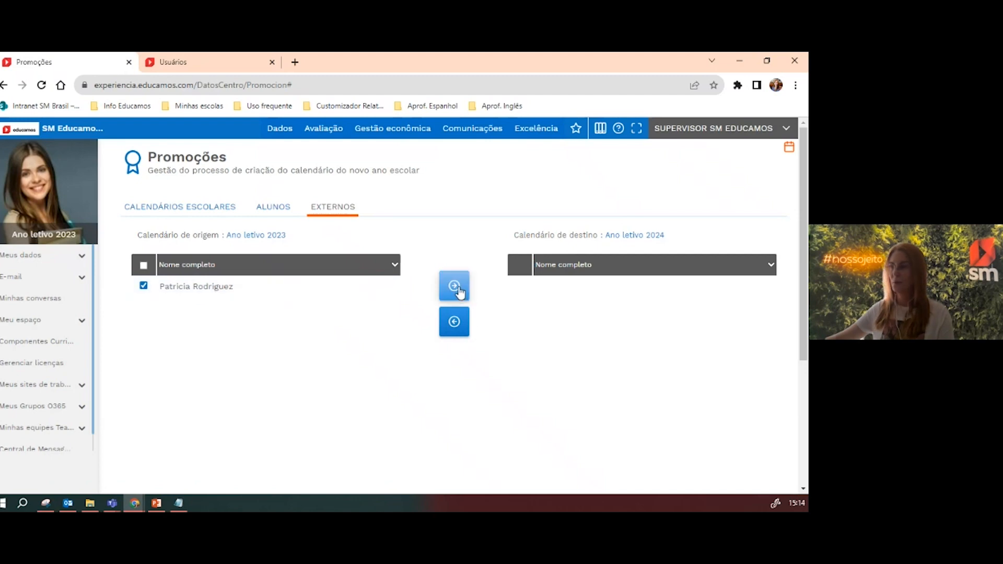
{"action": "left_click", "coordinate": [454, 286]}
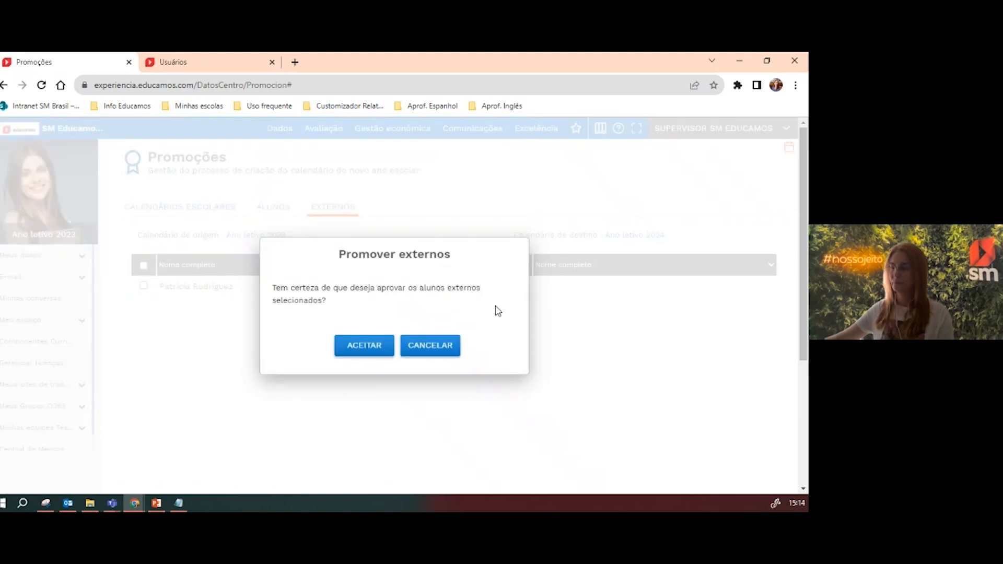
{"action": "left_click", "coordinate": [375, 349]}
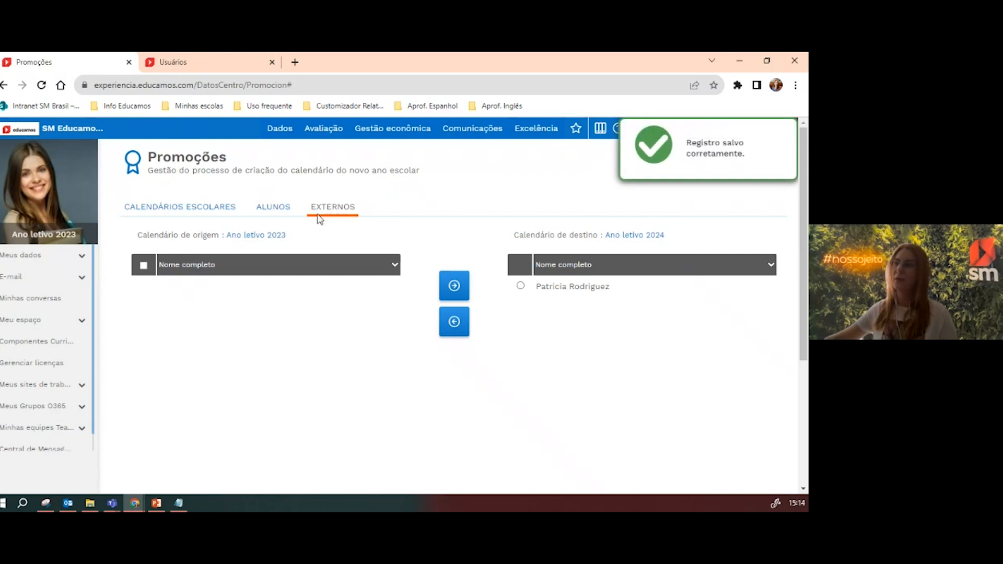
Switch to the Usuários browser tab and search for all external users of Ano letivo 2023
{"action": "left_click", "coordinate": [166, 63]}
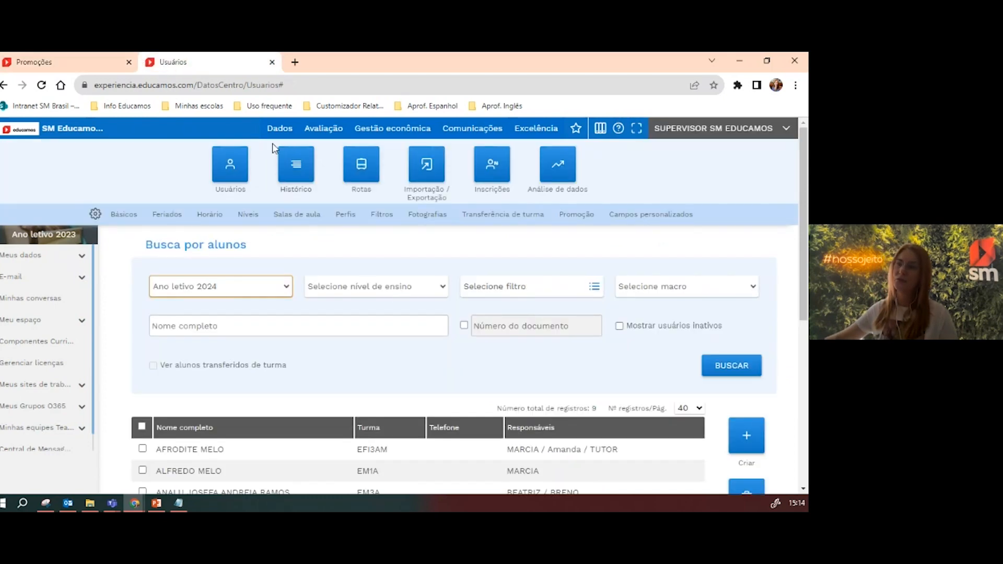
{"action": "left_click", "coordinate": [368, 209]}
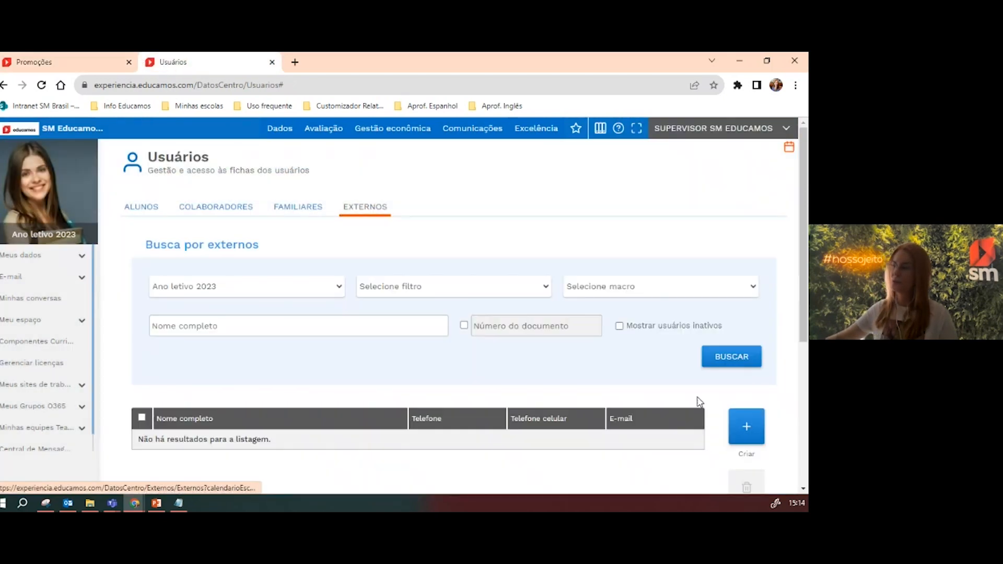
{"action": "left_click", "coordinate": [726, 361]}
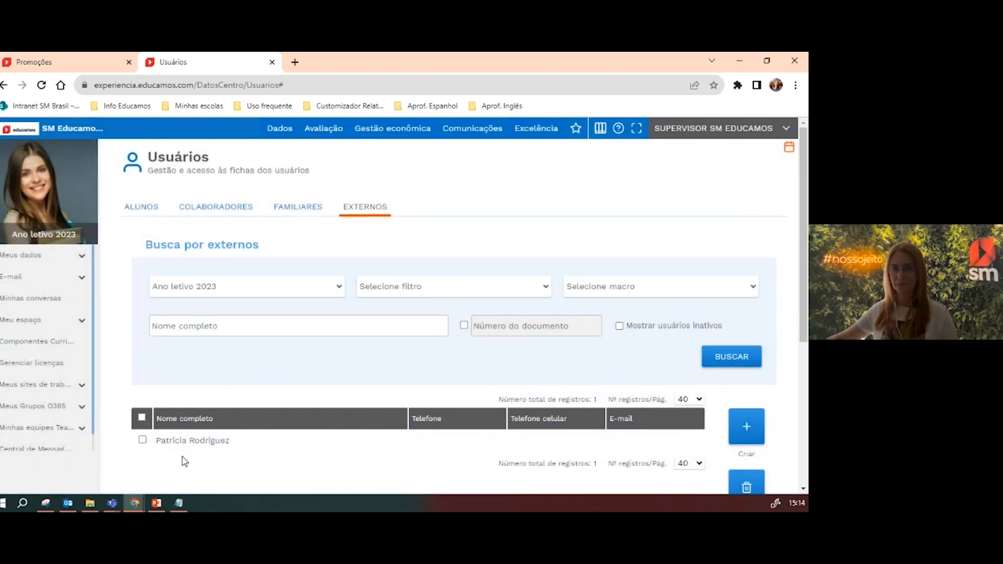
{"action": "key", "text": "alt+Tab"}
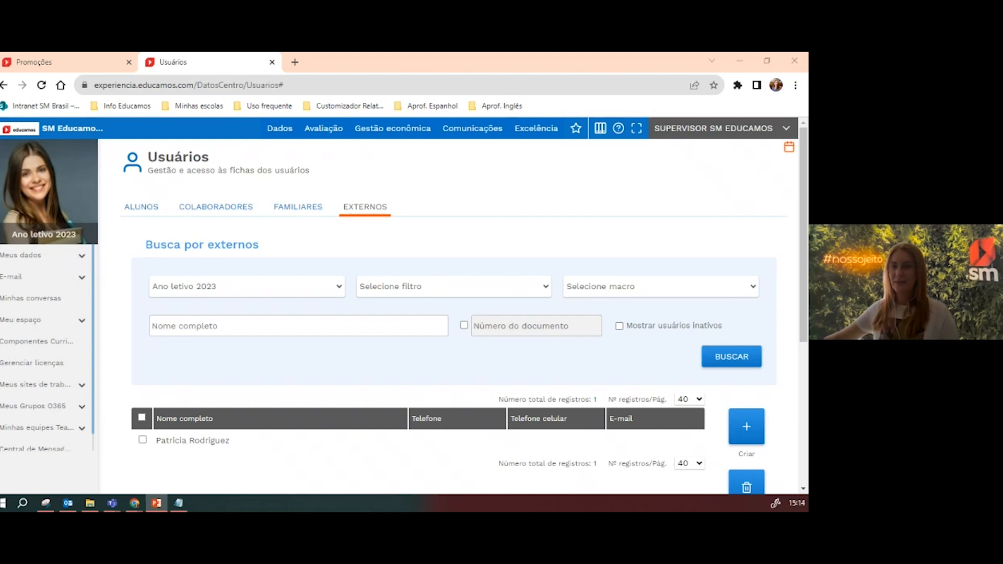
{"action": "key", "text": "alt+Tab"}
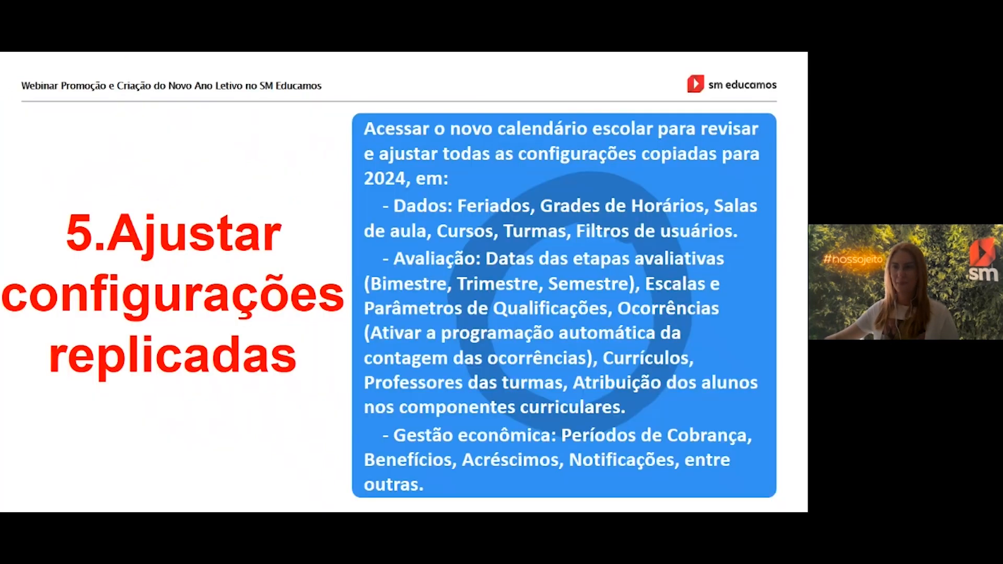
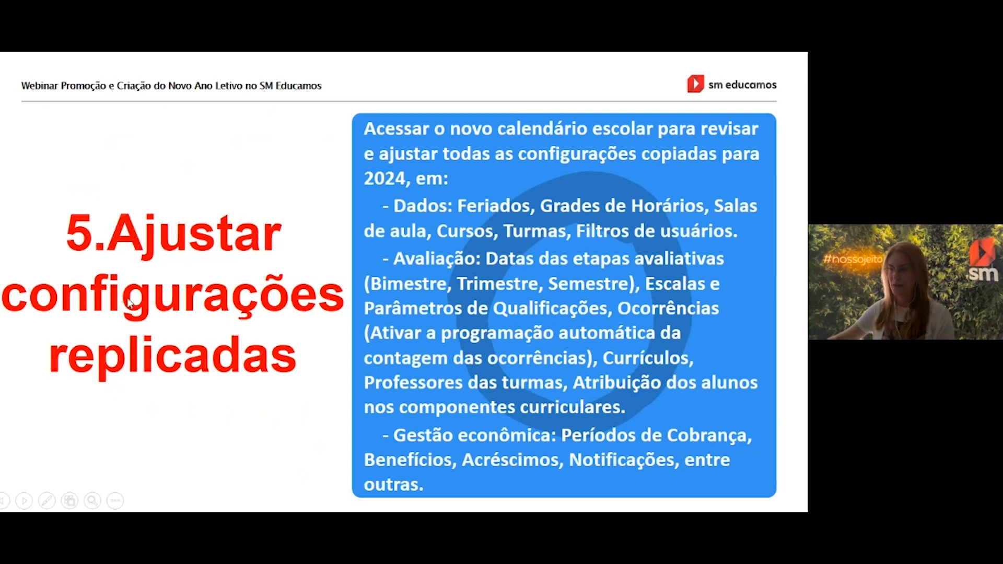
{"action": "key", "text": "alt+Tab"}
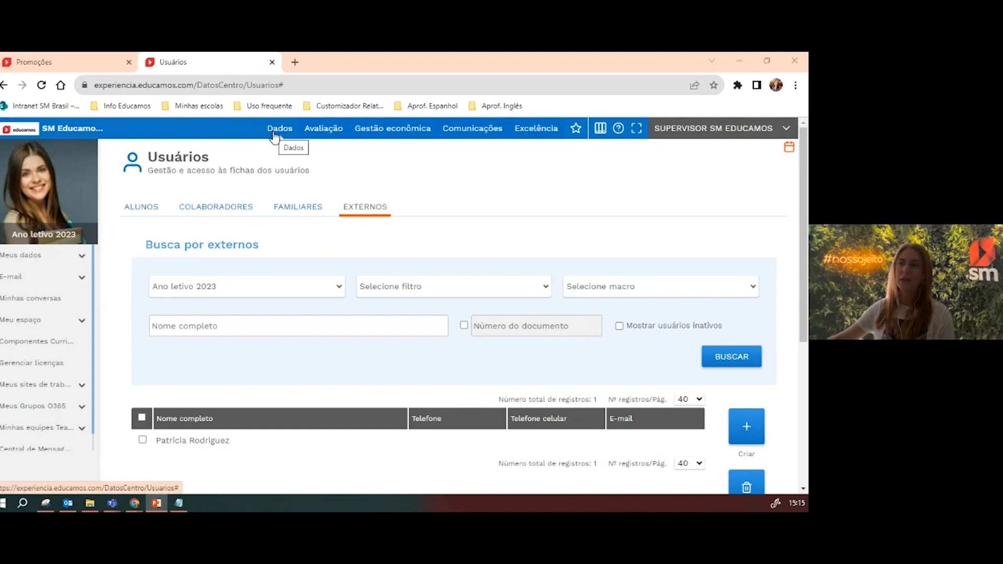
Close the Usuários browser tab and show all holiday records of Ano letivo 2023 on the Feriados page
{"action": "left_click", "coordinate": [272, 63]}
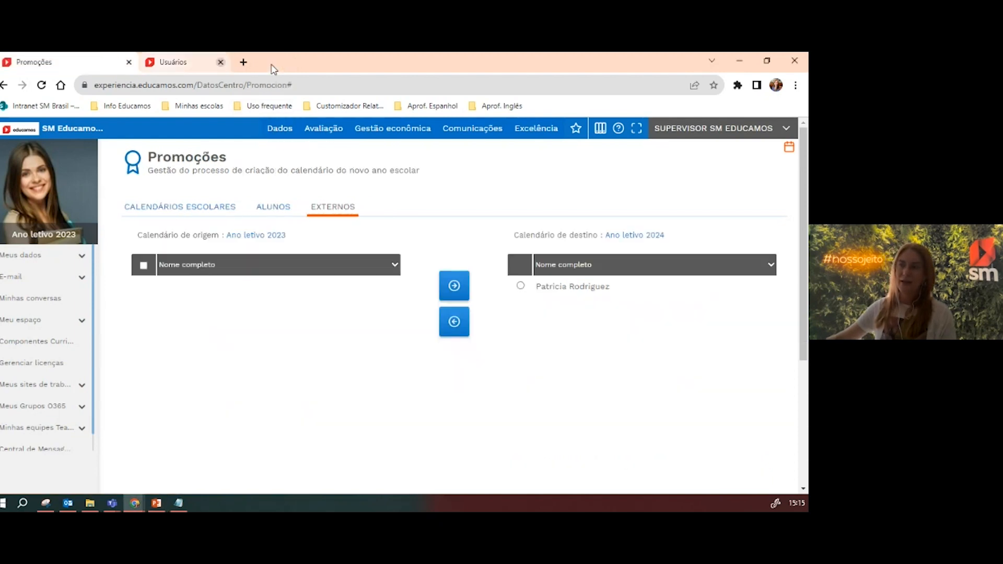
{"action": "left_click", "coordinate": [285, 132]}
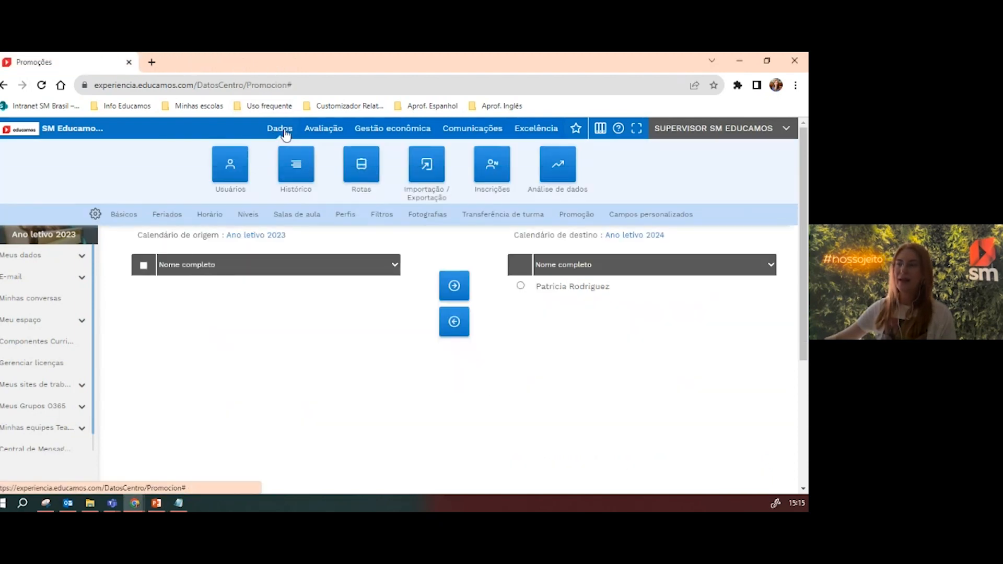
{"action": "left_click", "coordinate": [168, 216]}
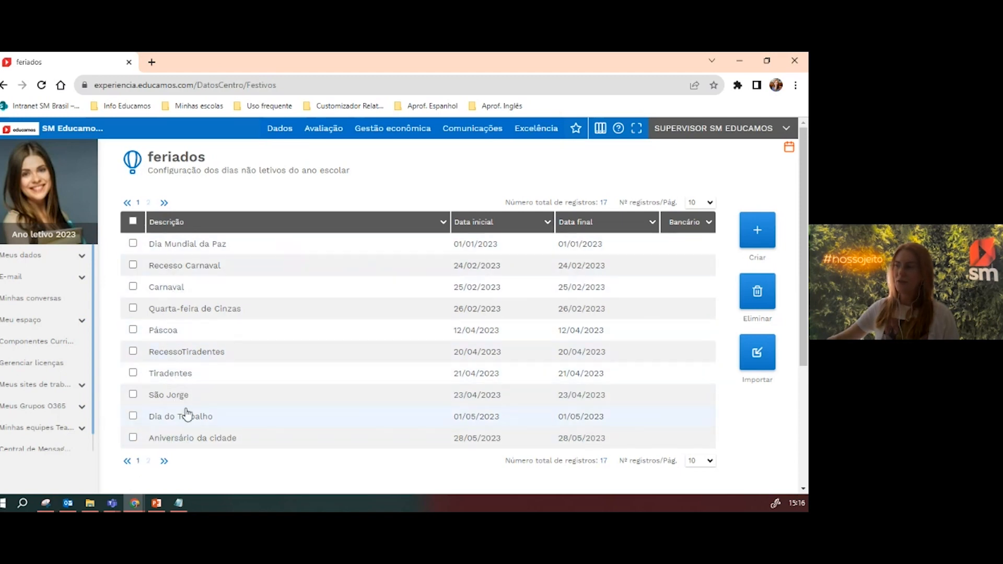
{"action": "left_click", "coordinate": [709, 203]}
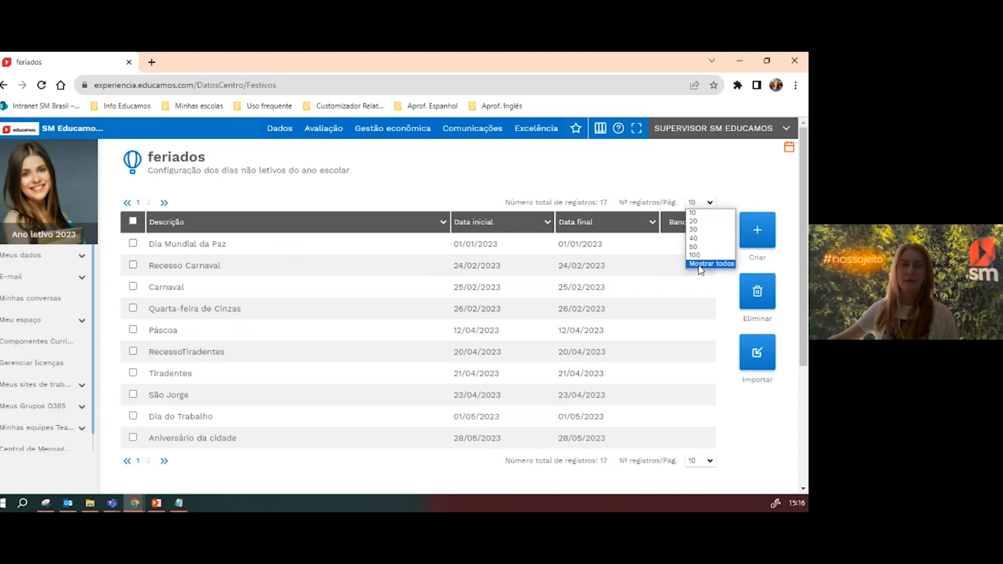
{"action": "left_click", "coordinate": [700, 265]}
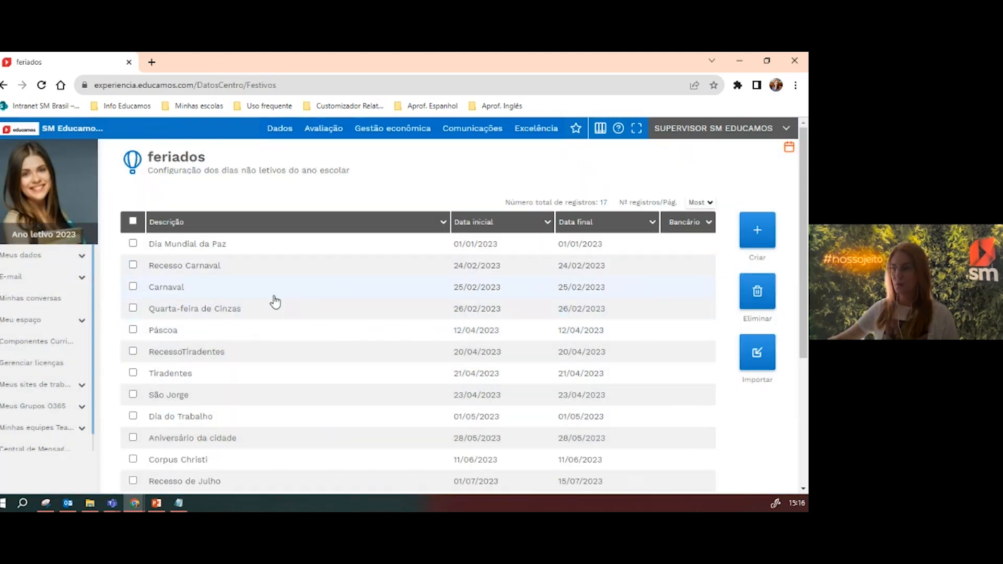
Review the Ano letivo 2023 holiday list and inspect the Carnaval holiday's details without changing them
{"action": "scroll", "coordinate": [275, 298], "scroll_direction": "down", "scroll_amount": 4}
{"action": "scroll", "coordinate": [266, 339], "scroll_direction": "up", "scroll_amount": 3}
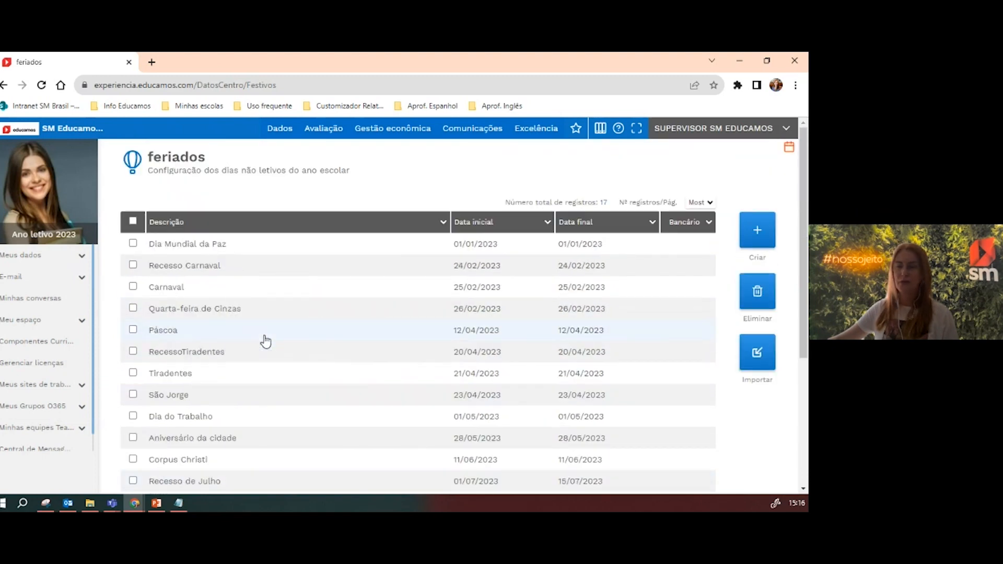
{"action": "scroll", "coordinate": [266, 341], "scroll_direction": "down", "scroll_amount": 1}
{"action": "scroll", "coordinate": [266, 341], "scroll_direction": "down", "scroll_amount": 1}
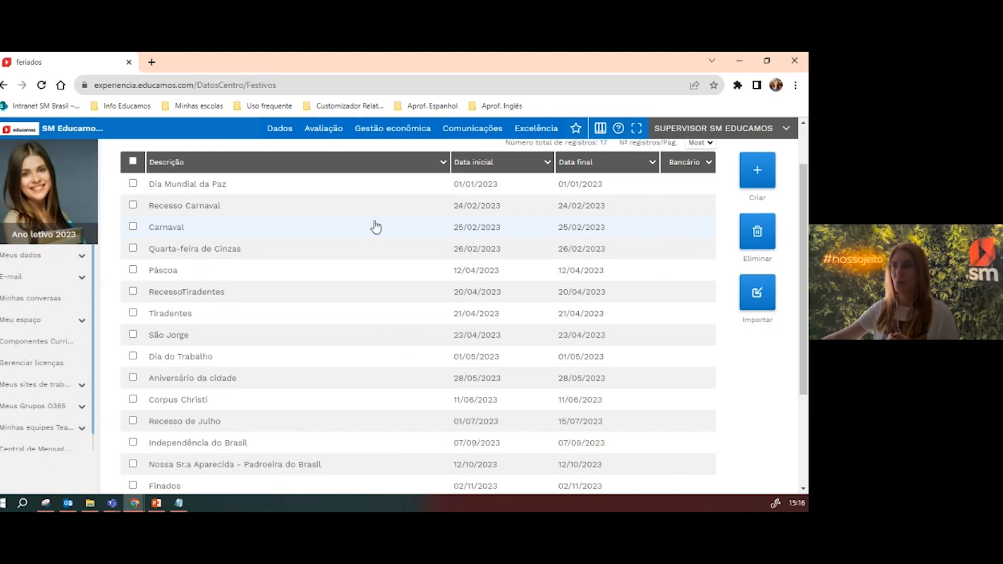
{"action": "left_click", "coordinate": [173, 230]}
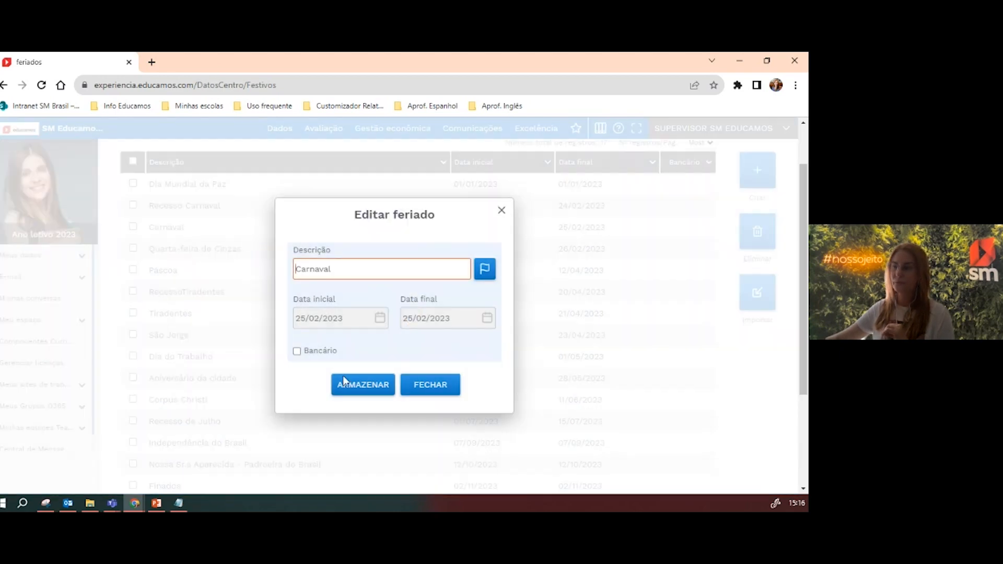
{"action": "left_click", "coordinate": [441, 386]}
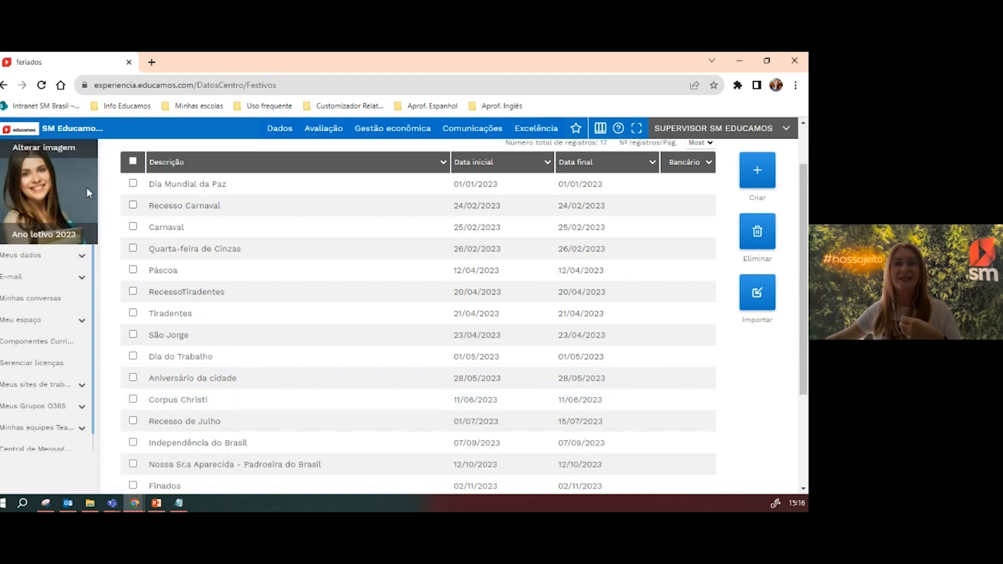
Return to the home page and switch the supervisor's active school calendar to Ano letivo 2024
{"action": "left_click", "coordinate": [52, 135]}
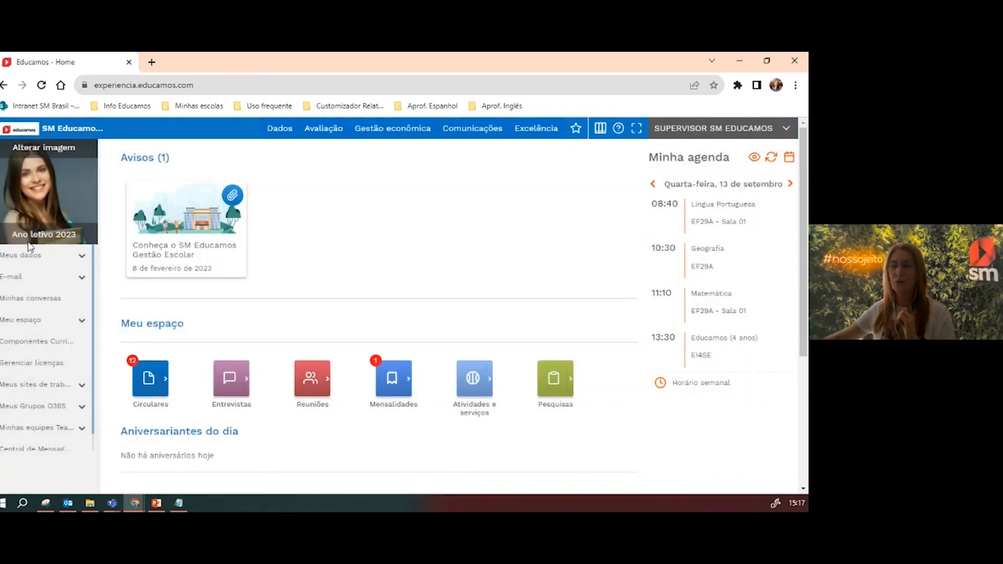
{"action": "left_click", "coordinate": [786, 131]}
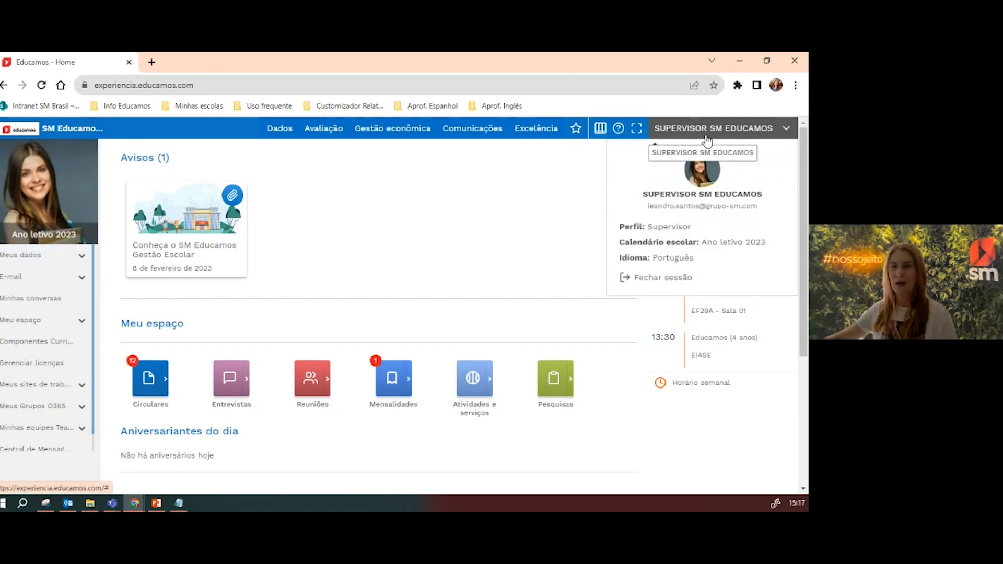
{"action": "left_click", "coordinate": [726, 251]}
{"action": "left_click", "coordinate": [689, 245]}
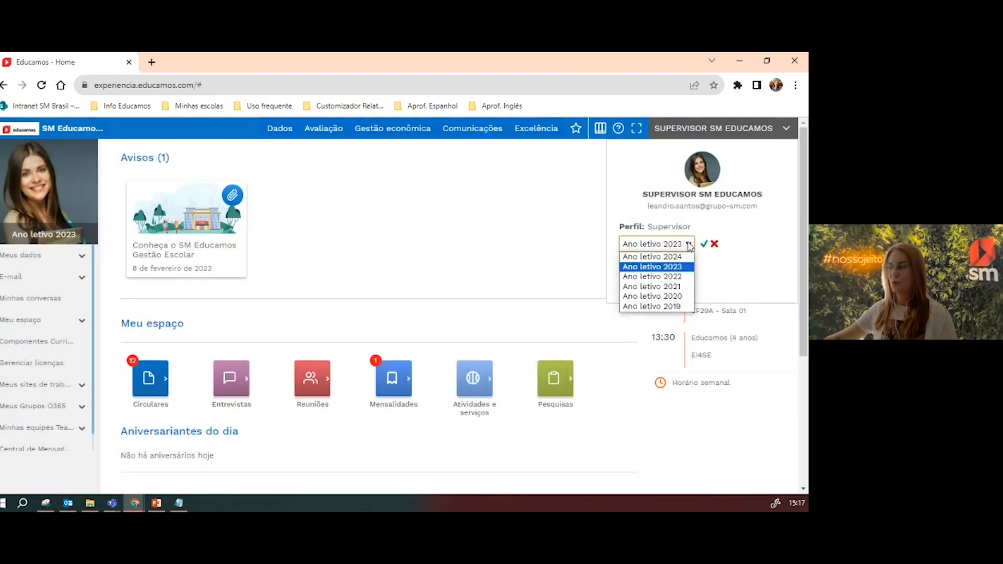
{"action": "left_click", "coordinate": [677, 257]}
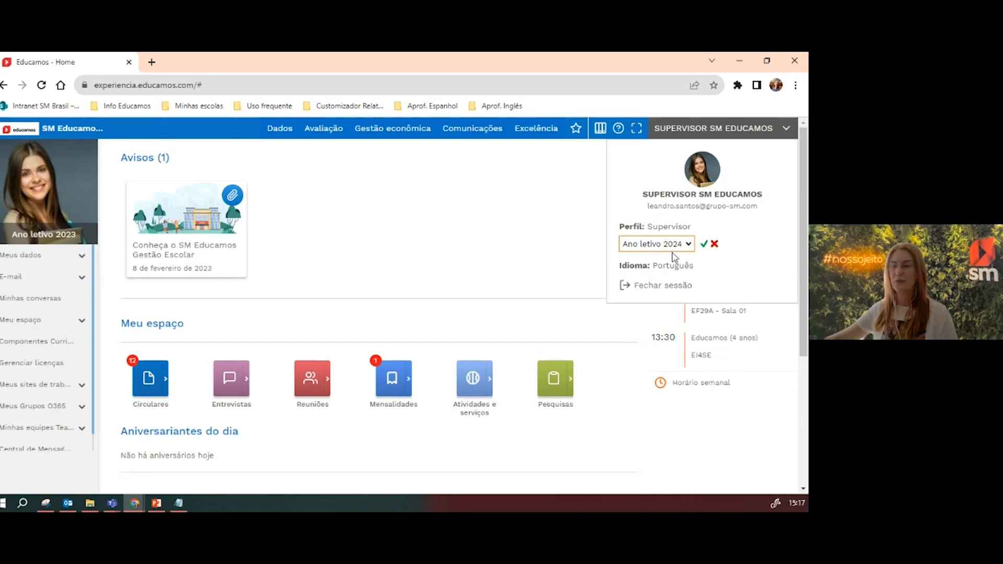
{"action": "left_click", "coordinate": [704, 246]}
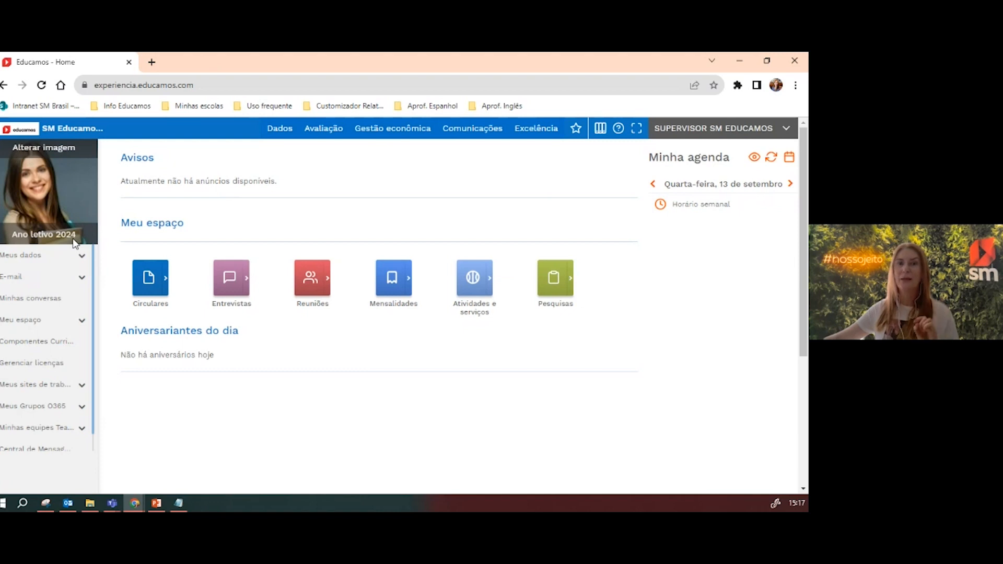
Open the Feriados page for Ano letivo 2024 and show all of its holiday records
{"action": "left_click", "coordinate": [281, 136]}
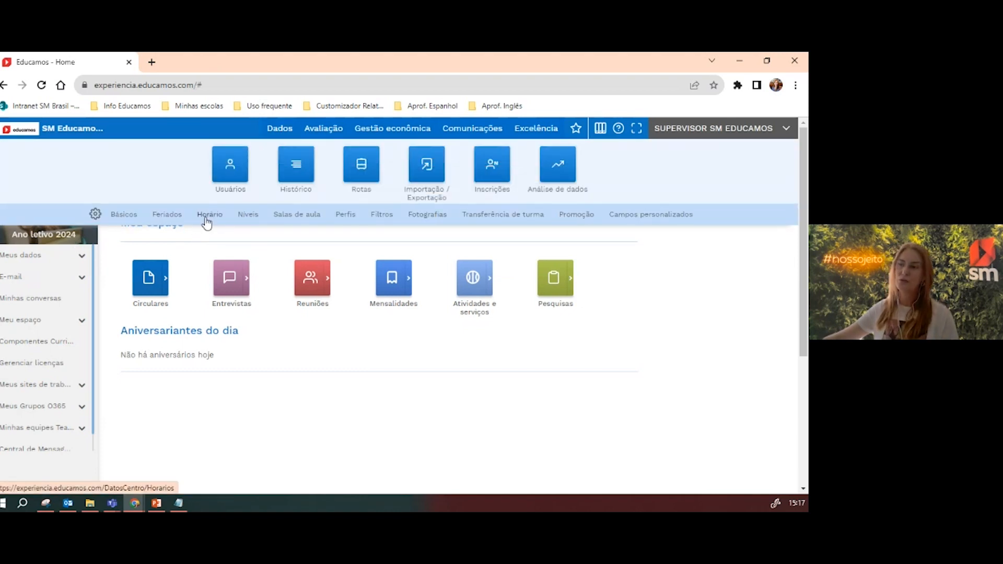
{"action": "left_click", "coordinate": [167, 215]}
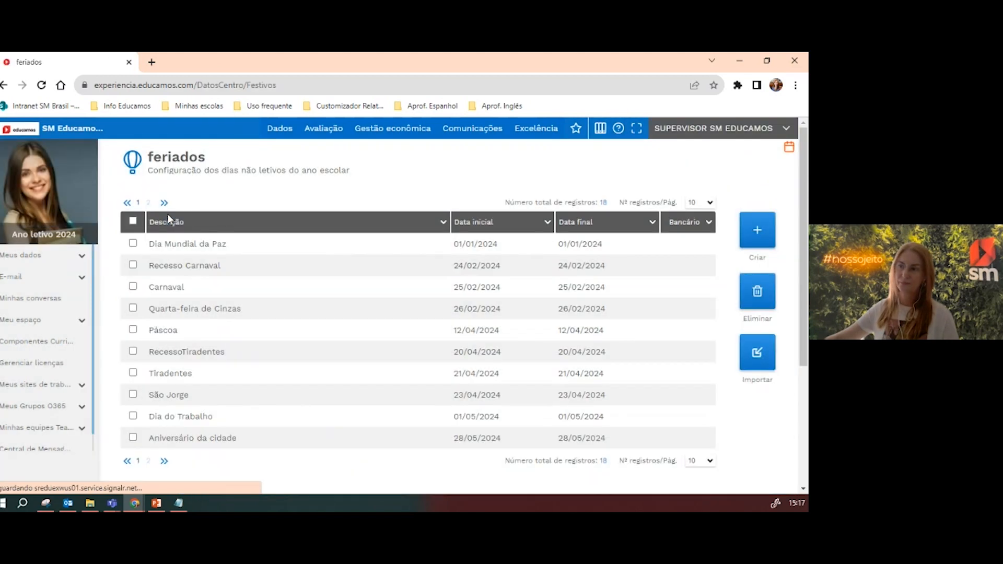
{"action": "left_click", "coordinate": [712, 203]}
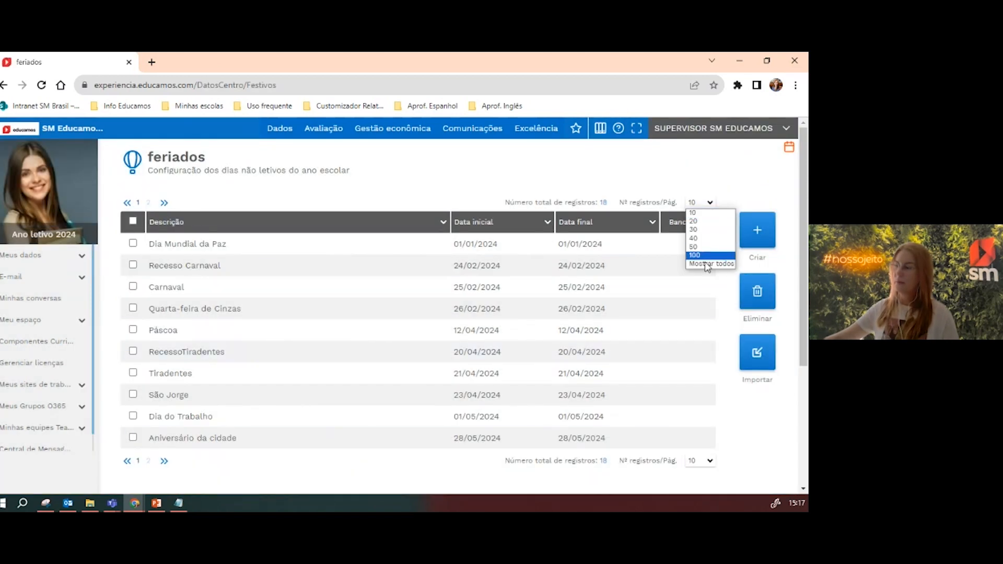
{"action": "left_click", "coordinate": [700, 264]}
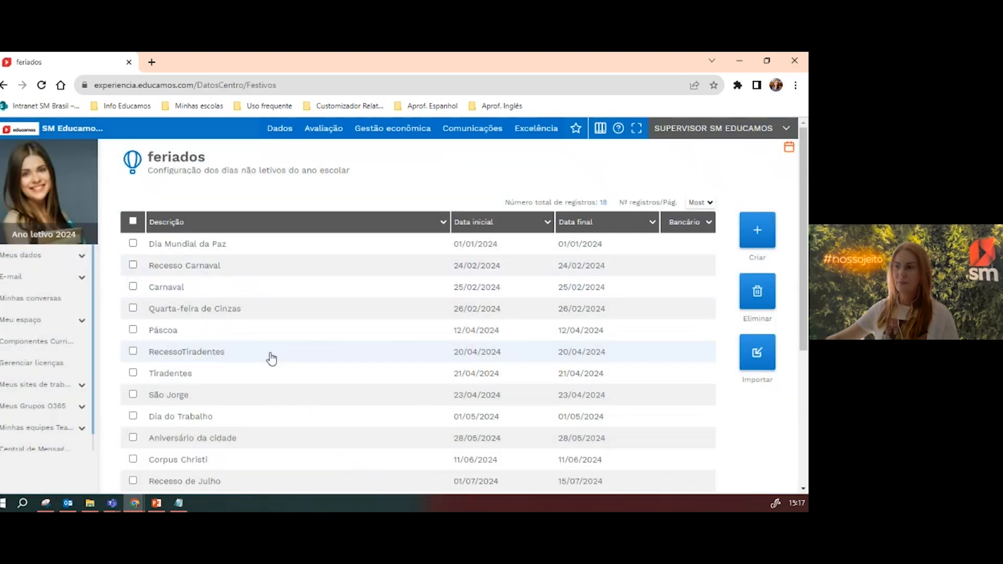
Set the Carnaval holiday's start and end dates to 12/02/2024, mark it as Bancário and save it
{"action": "scroll", "coordinate": [268, 355], "scroll_direction": "down", "scroll_amount": 1}
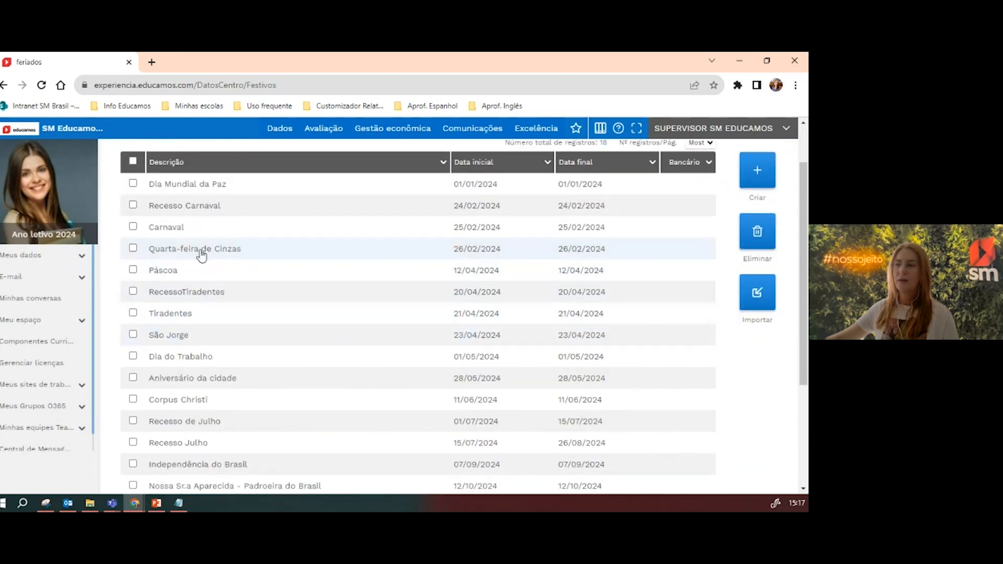
{"action": "left_click", "coordinate": [177, 230]}
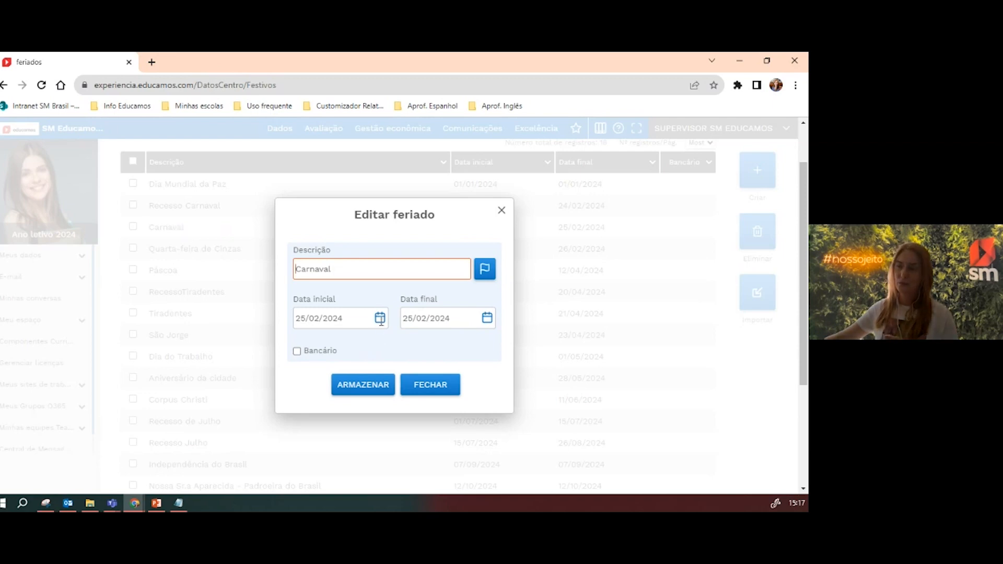
{"action": "left_click", "coordinate": [380, 319]}
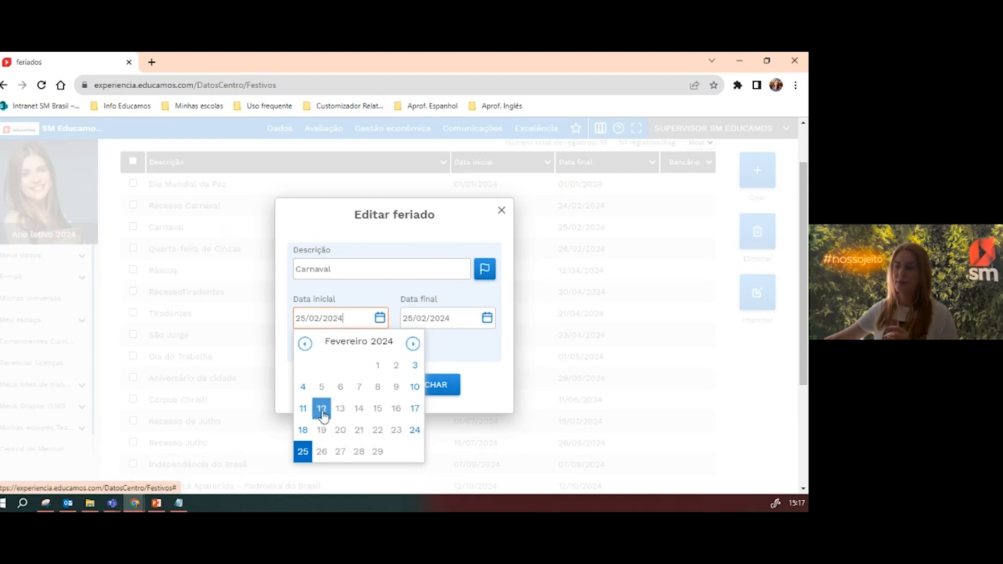
{"action": "left_click", "coordinate": [322, 409]}
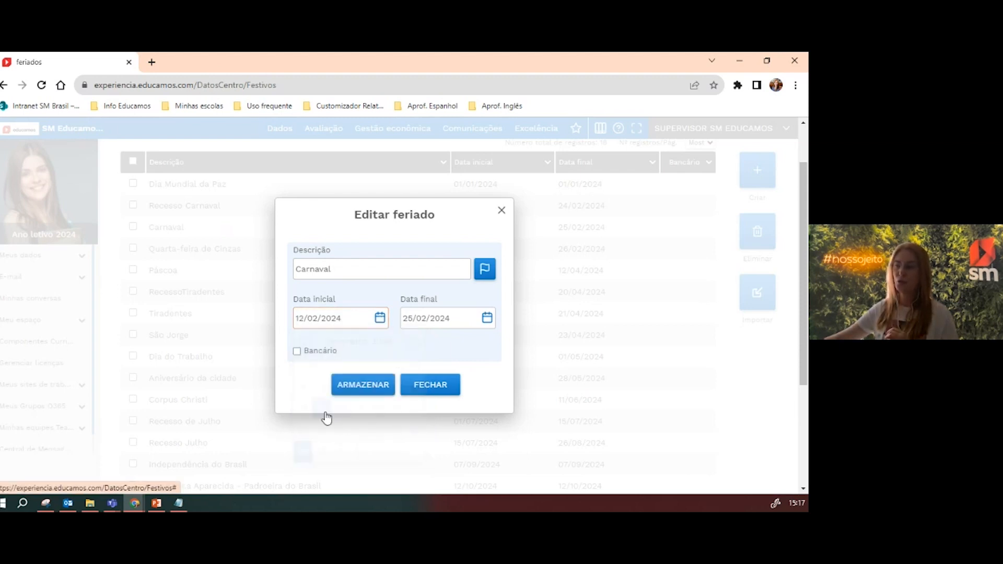
{"action": "left_click", "coordinate": [490, 322]}
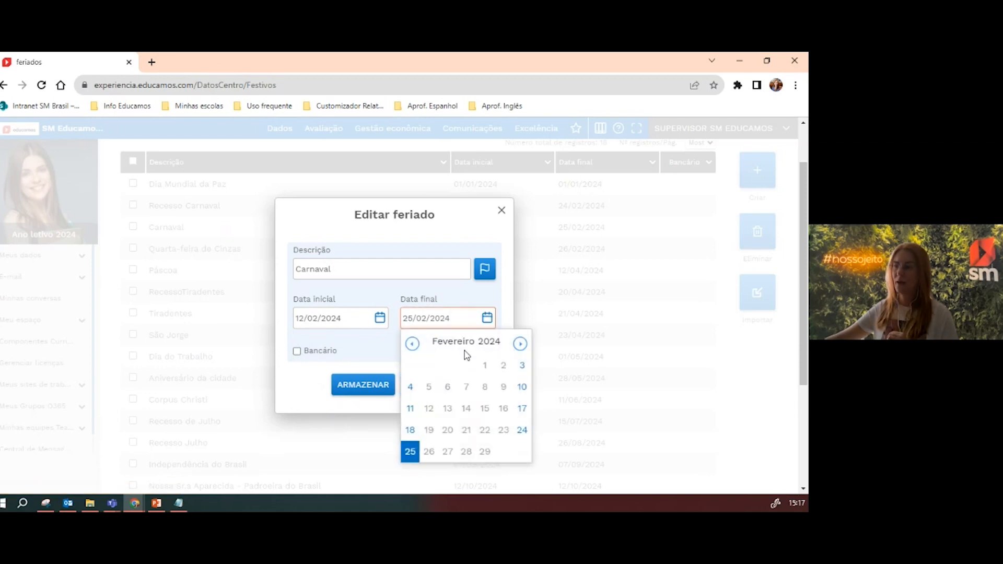
{"action": "left_click", "coordinate": [427, 407]}
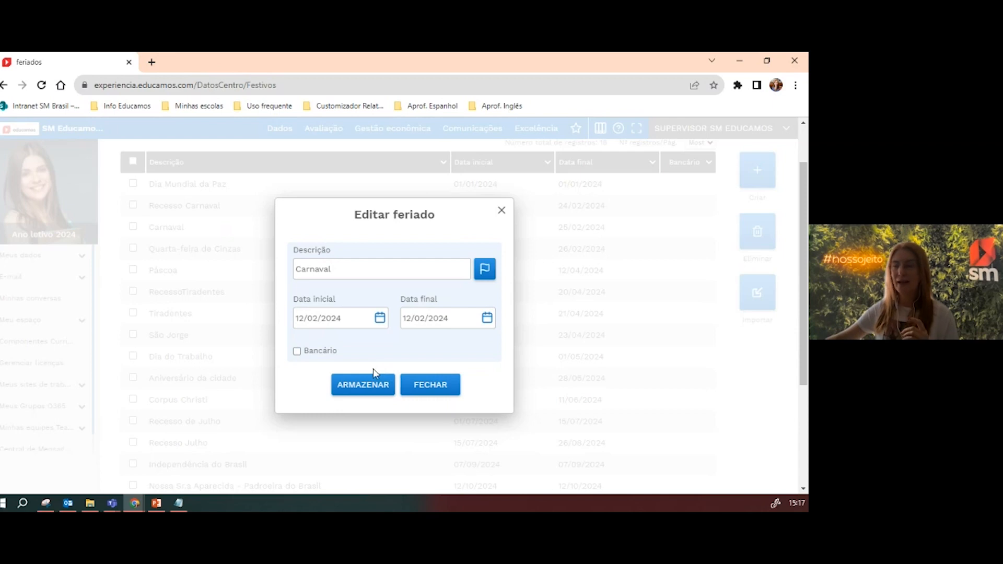
{"action": "left_click", "coordinate": [297, 353]}
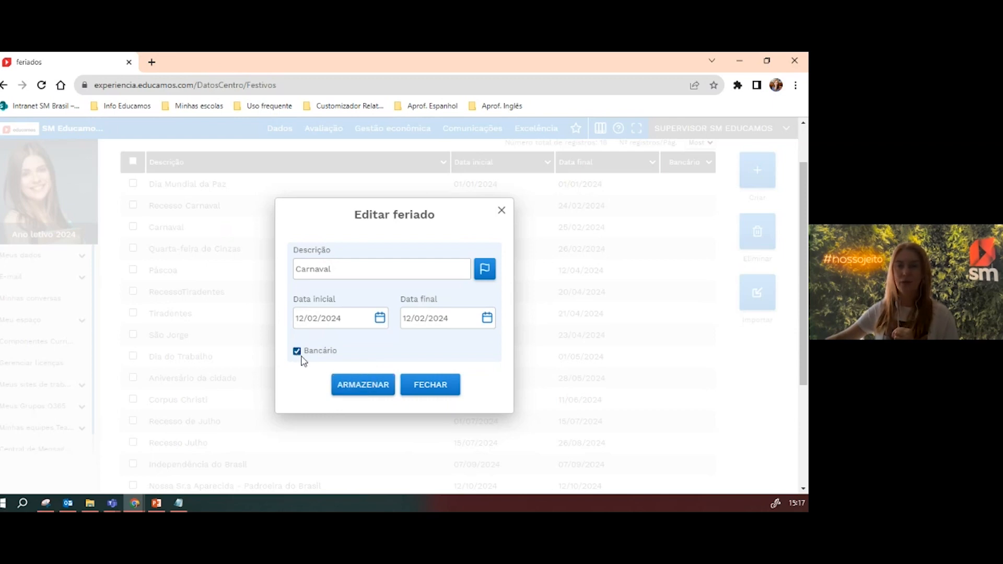
{"action": "left_click", "coordinate": [352, 396]}
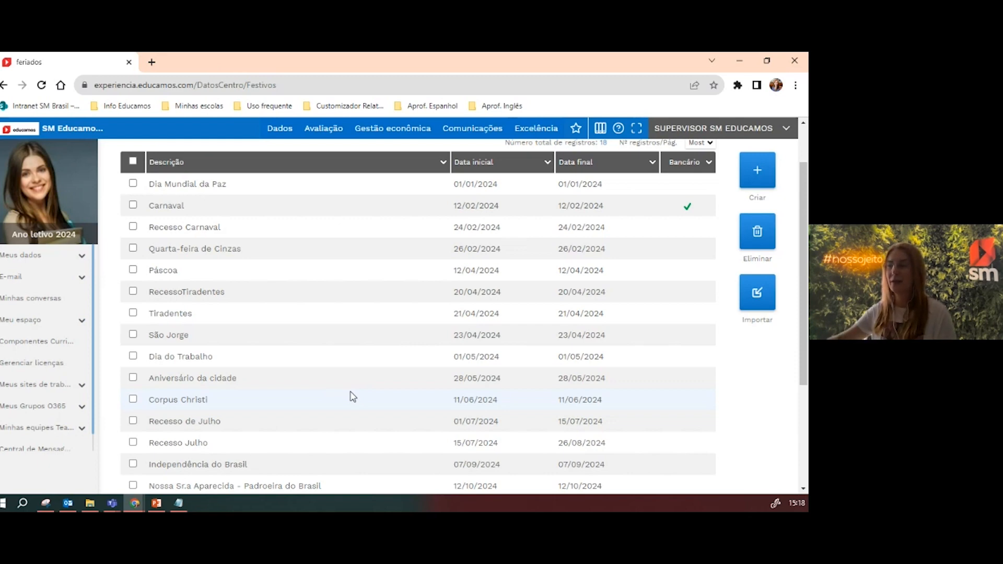
Open the Horários page for Ano letivo 2024 and review the list of timetable grades
{"action": "scroll", "coordinate": [354, 397], "scroll_direction": "up", "scroll_amount": 2}
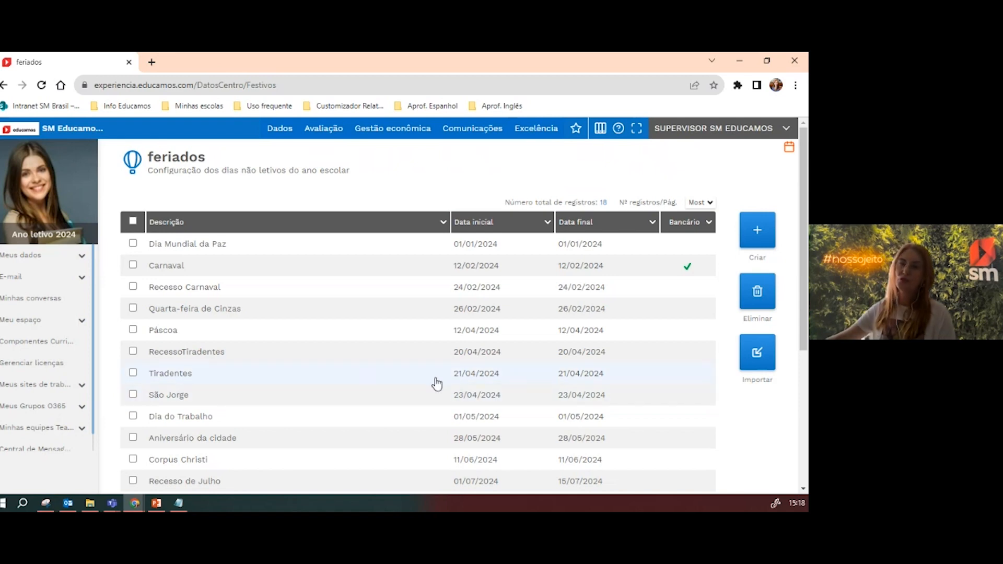
{"action": "left_click", "coordinate": [281, 132]}
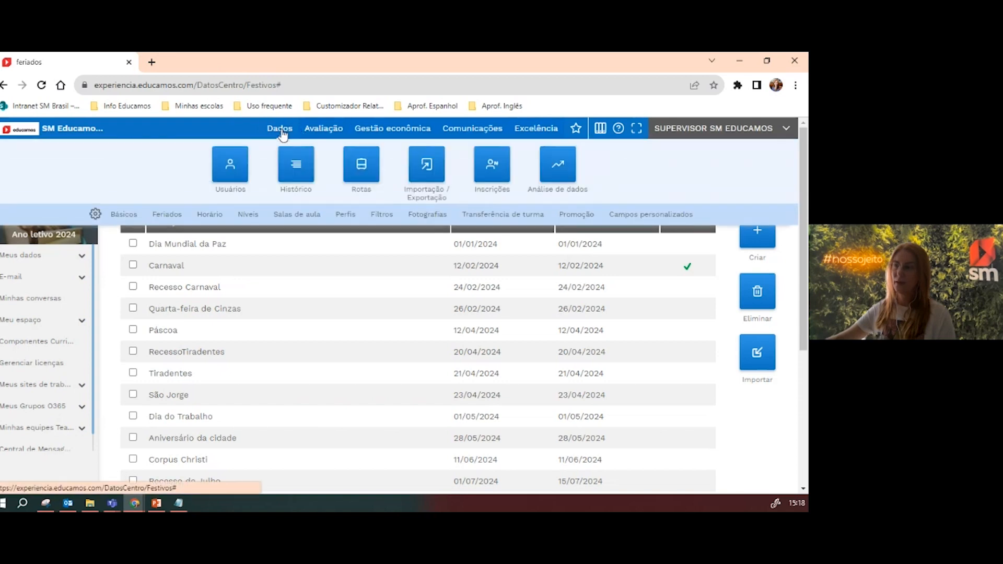
{"action": "left_click", "coordinate": [211, 215]}
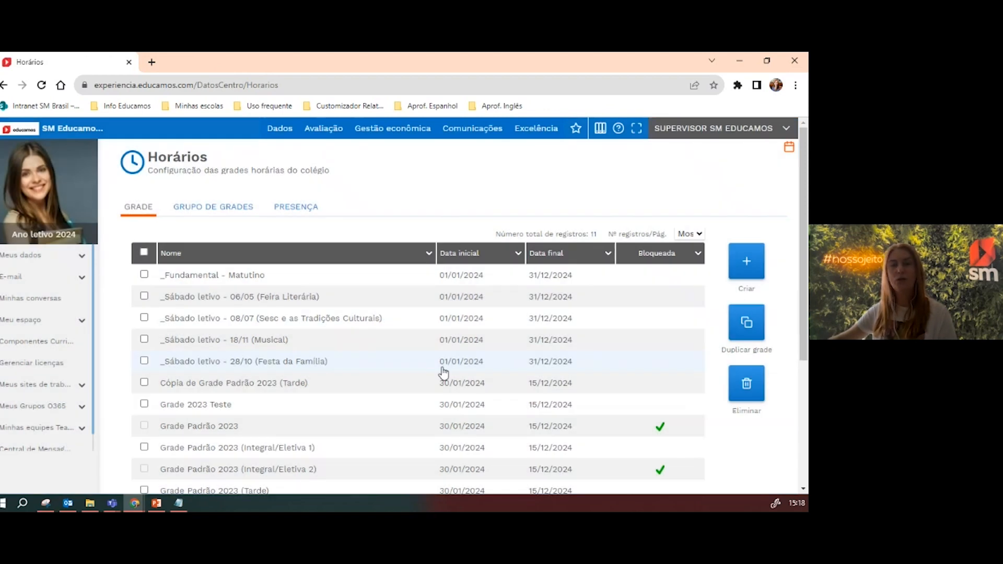
{"action": "scroll", "coordinate": [399, 430], "scroll_direction": "down", "scroll_amount": 1}
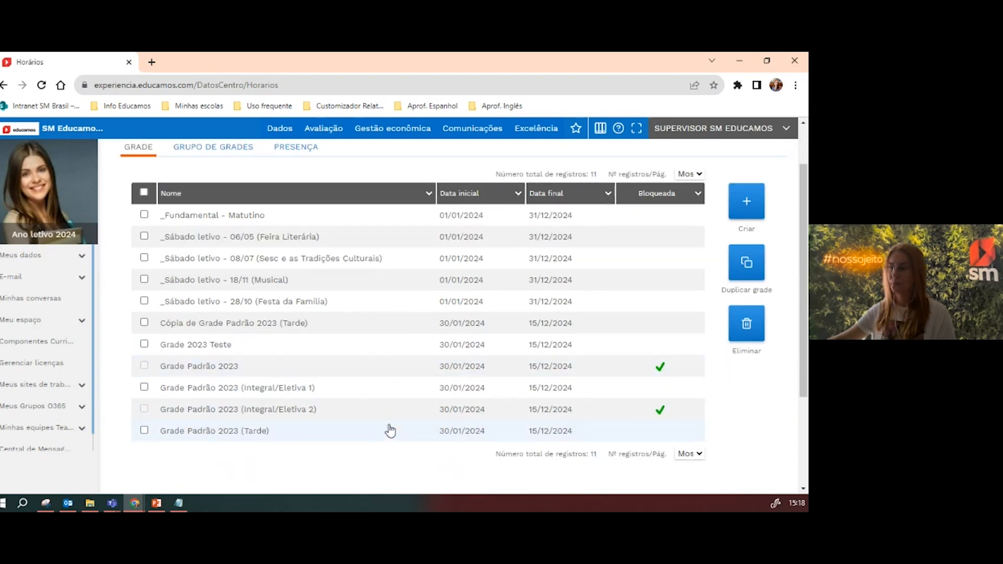
{"action": "scroll", "coordinate": [389, 431], "scroll_direction": "up", "scroll_amount": 1}
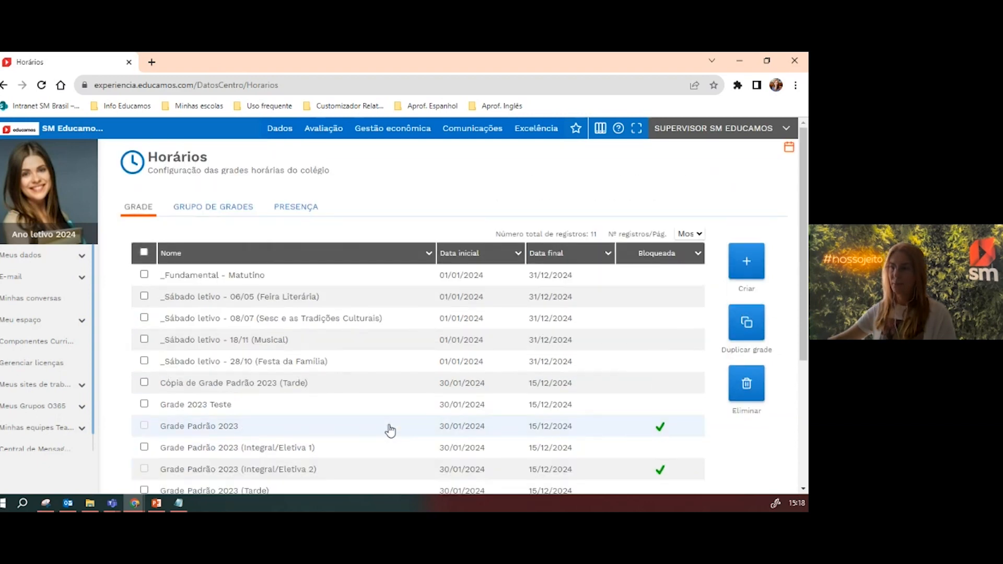
{"action": "scroll", "coordinate": [387, 430], "scroll_direction": "down", "scroll_amount": 1}
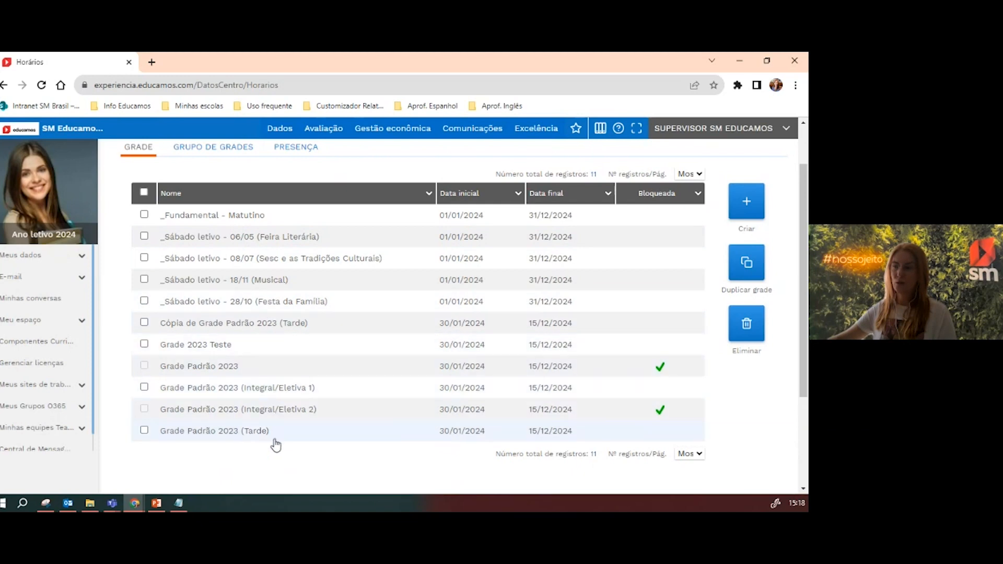
Rename the timetable Grade 2023 Teste as Grade 2024 Teste and set its period from 29/01/2024 to 13/12/2024
{"action": "double_click", "coordinate": [198, 348]}
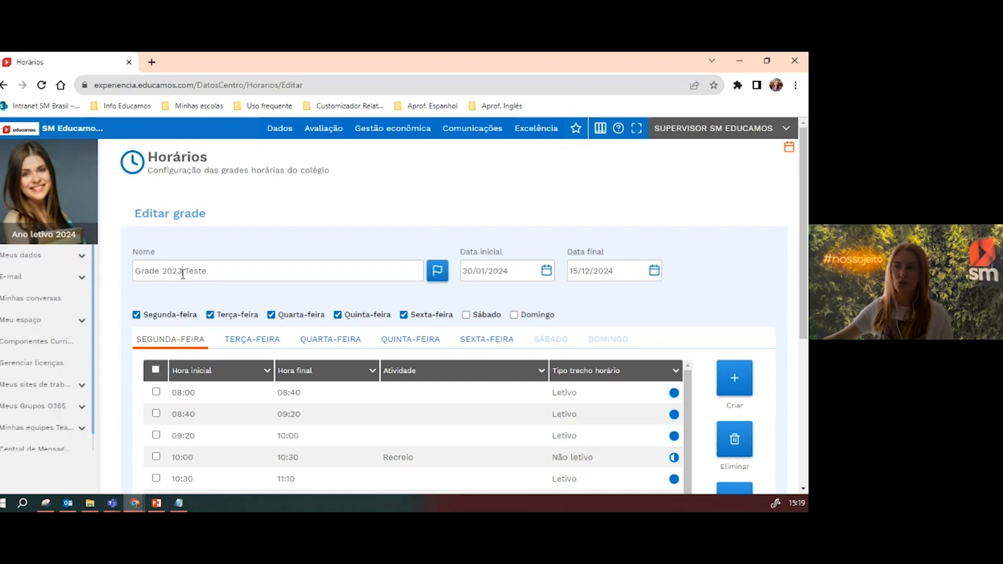
{"action": "left_click", "coordinate": [182, 273]}
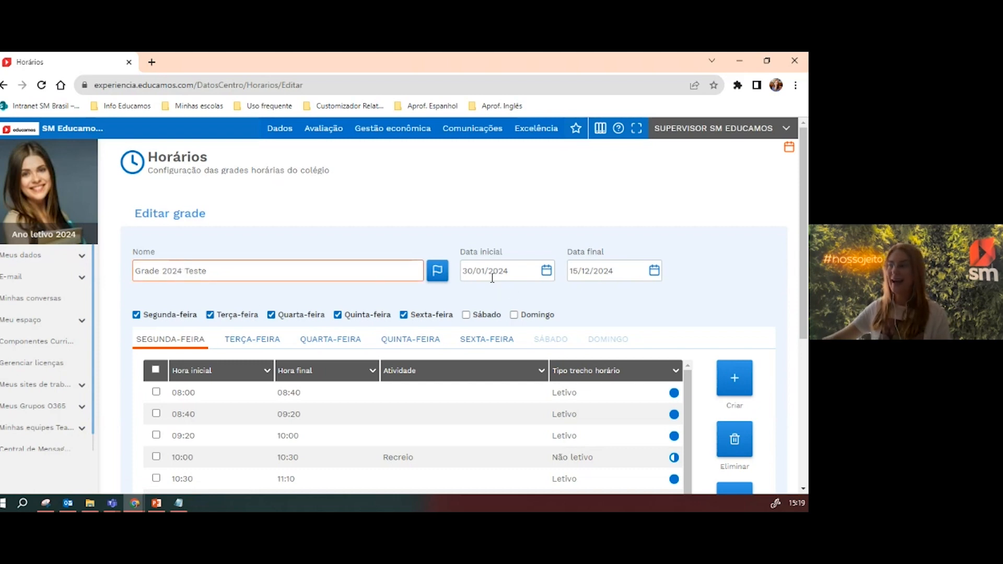
{"action": "left_click", "coordinate": [546, 271]}
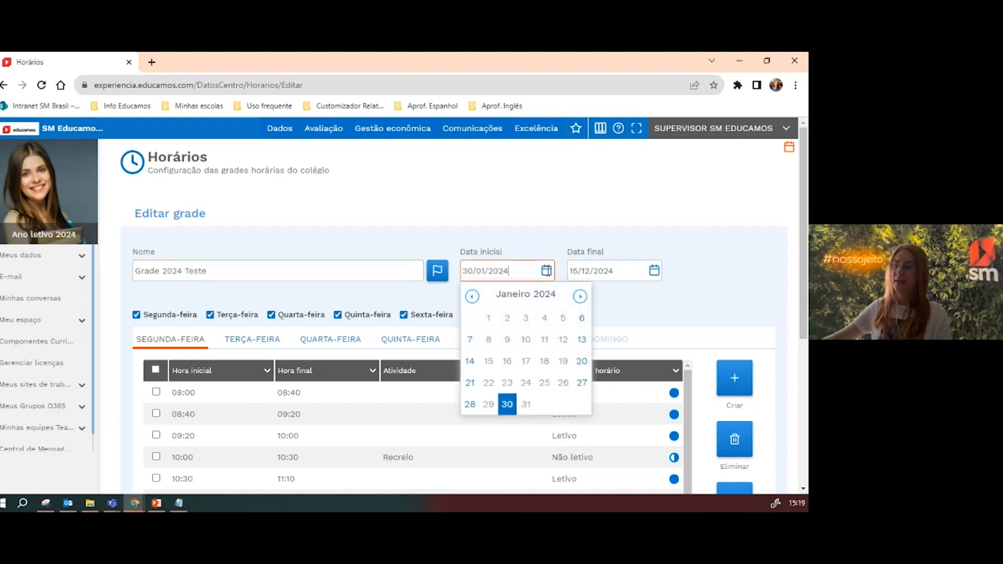
{"action": "left_click", "coordinate": [489, 405]}
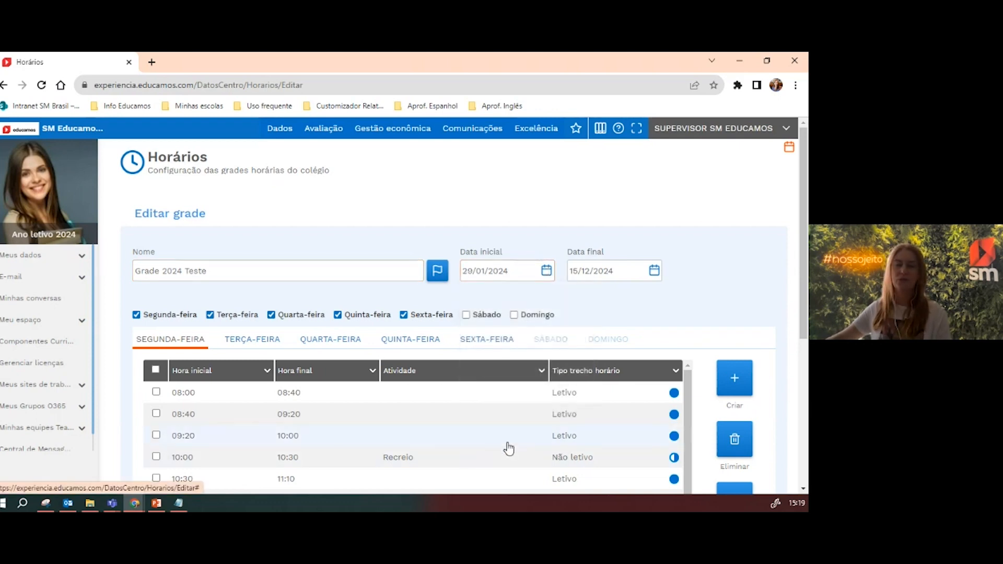
{"action": "left_click", "coordinate": [654, 270]}
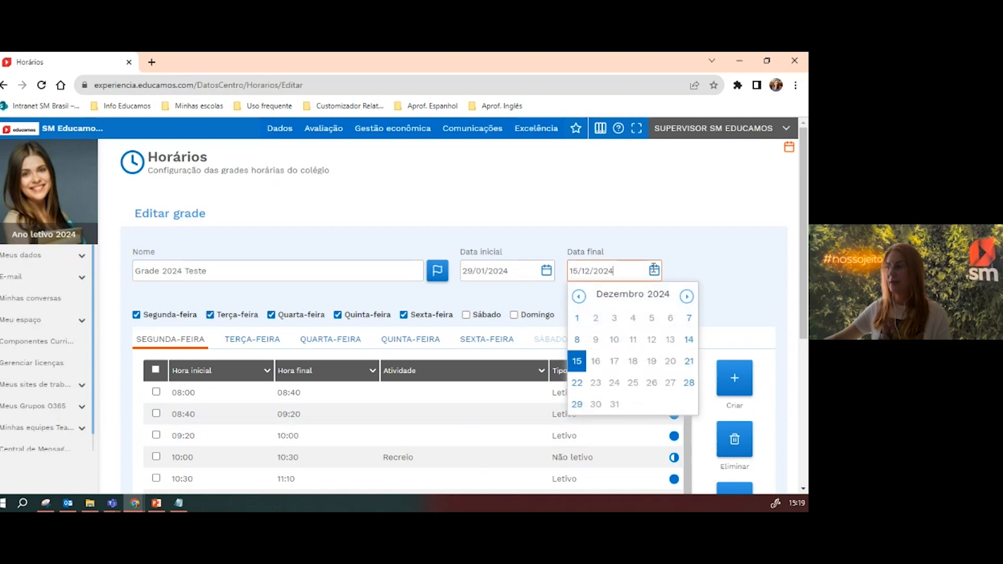
{"action": "left_click", "coordinate": [670, 339]}
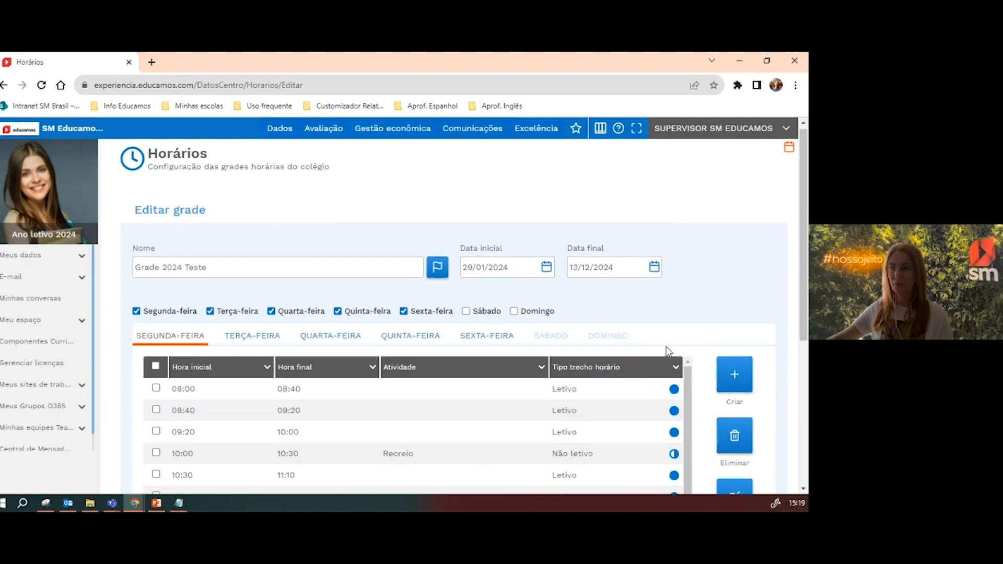
Check the Segunda-feira time slots of Grade 2024 Teste, then save the timetable and close its editor
{"action": "scroll", "coordinate": [672, 349], "scroll_direction": "down", "scroll_amount": 5}
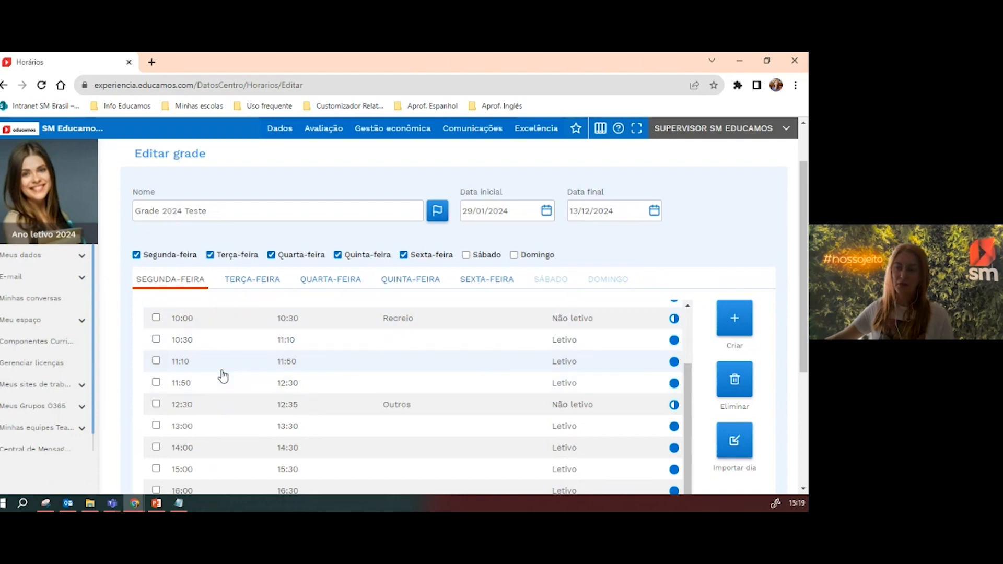
{"action": "scroll", "coordinate": [219, 418], "scroll_direction": "down", "scroll_amount": 2}
{"action": "scroll", "coordinate": [209, 366], "scroll_direction": "up", "scroll_amount": 3}
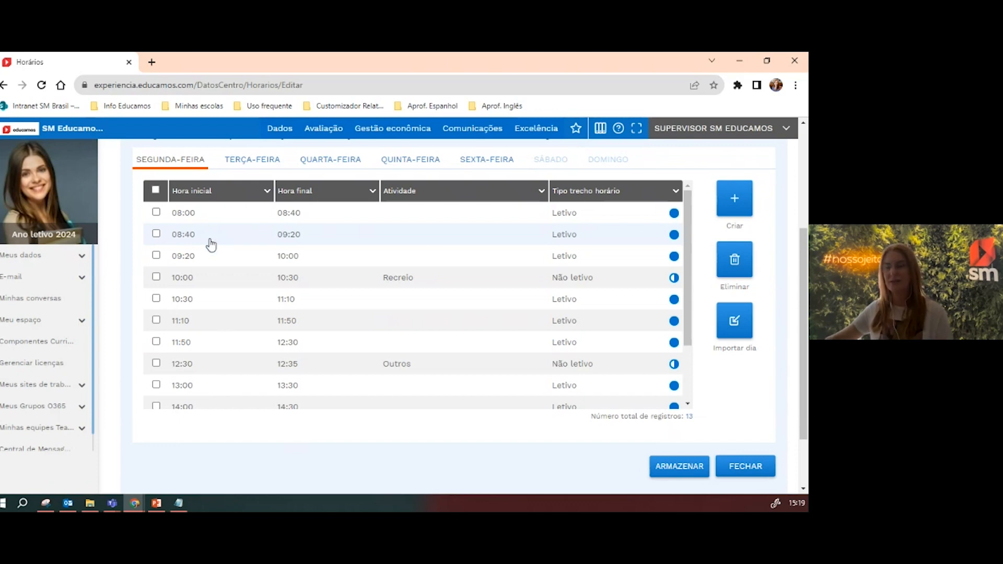
{"action": "scroll", "coordinate": [253, 309], "scroll_direction": "up", "scroll_amount": 3}
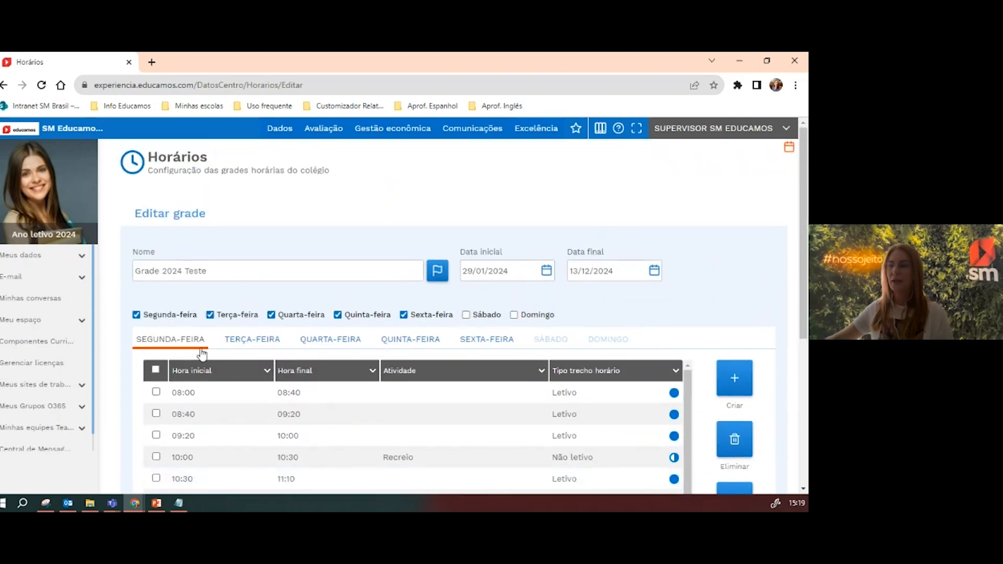
{"action": "scroll", "coordinate": [457, 371], "scroll_direction": "down", "scroll_amount": 5}
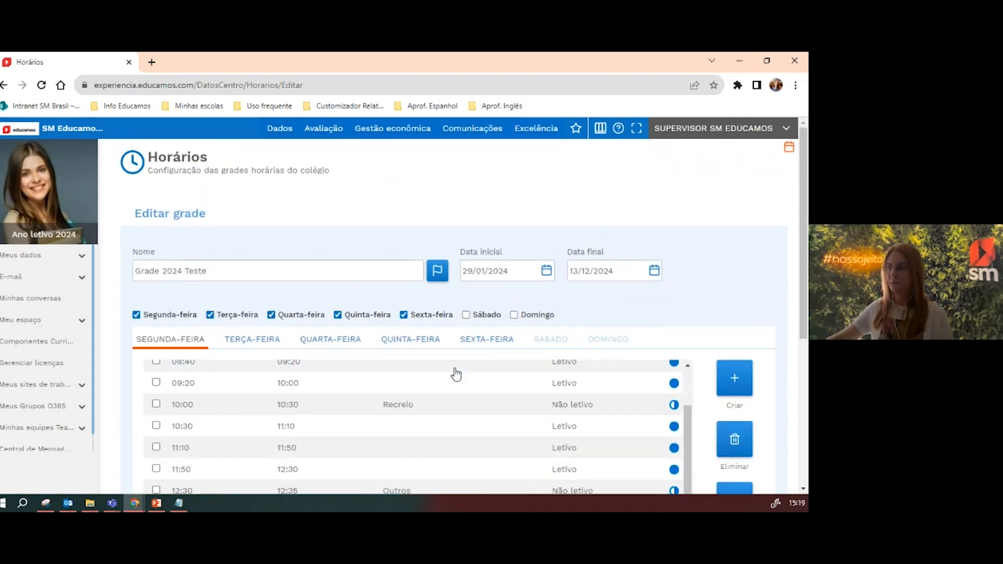
{"action": "left_click", "coordinate": [678, 465]}
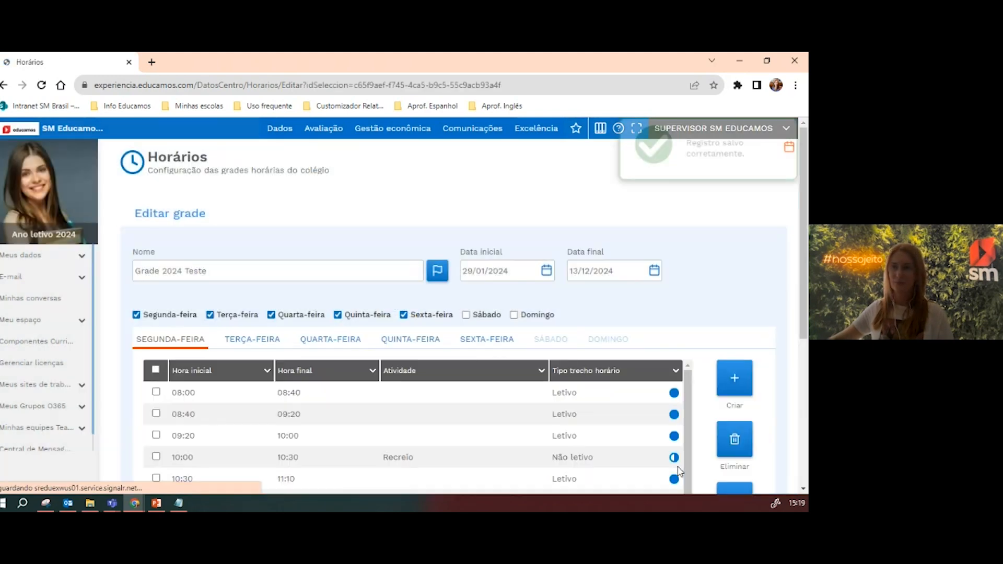
{"action": "scroll", "coordinate": [571, 407], "scroll_direction": "down", "scroll_amount": 2}
{"action": "scroll", "coordinate": [601, 410], "scroll_direction": "down", "scroll_amount": 4}
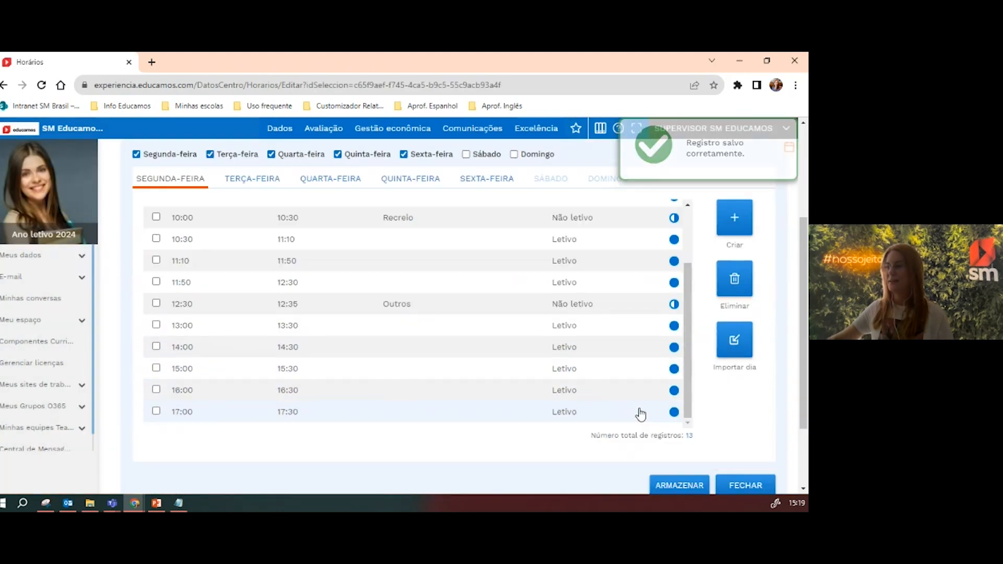
{"action": "left_click", "coordinate": [748, 470]}
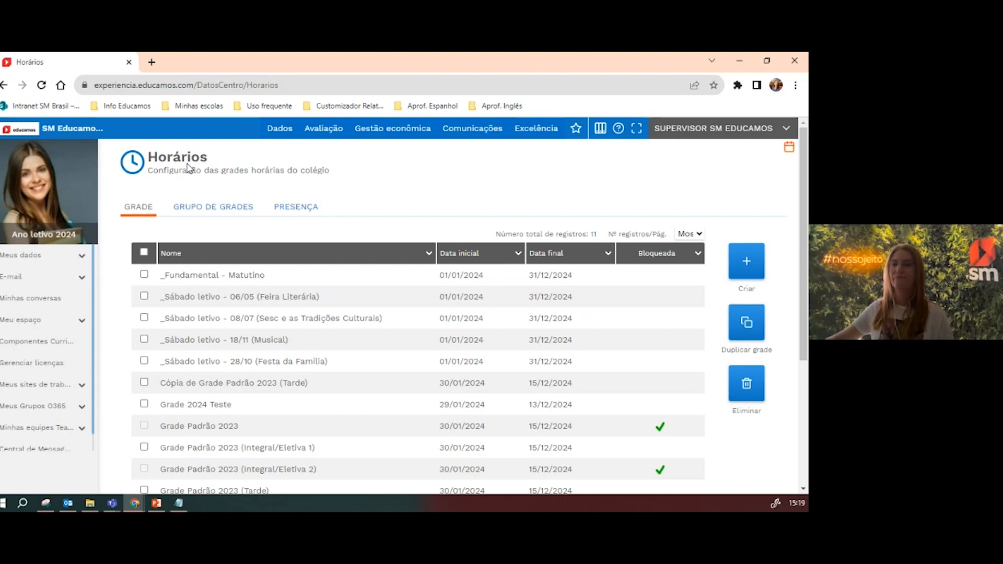
Open the Salas de aula page for Ano letivo 2024 and review the list of classrooms
{"action": "left_click", "coordinate": [288, 132]}
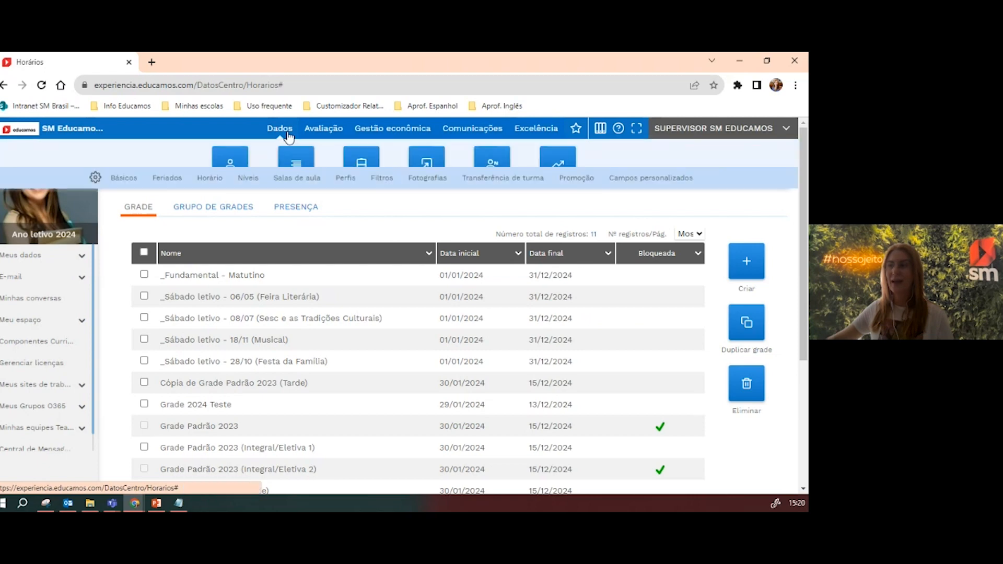
{"action": "left_click", "coordinate": [287, 216]}
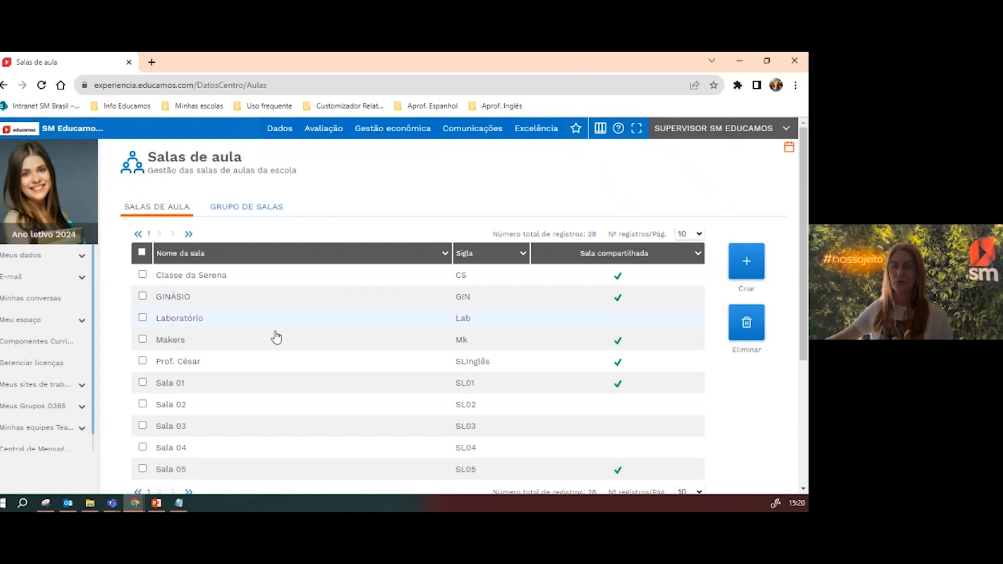
{"action": "scroll", "coordinate": [261, 355], "scroll_direction": "down", "scroll_amount": 3}
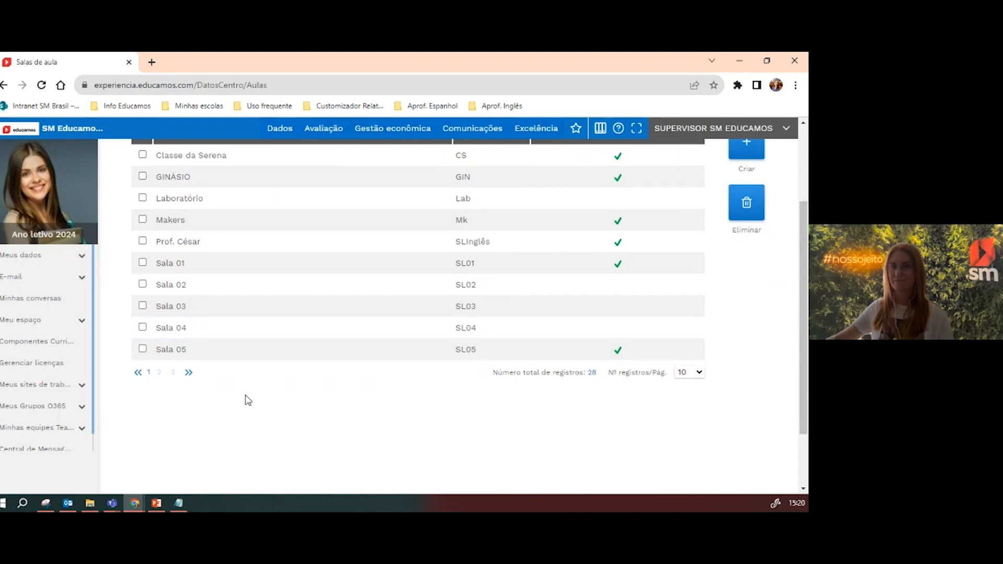
{"action": "scroll", "coordinate": [248, 401], "scroll_direction": "up", "scroll_amount": 3}
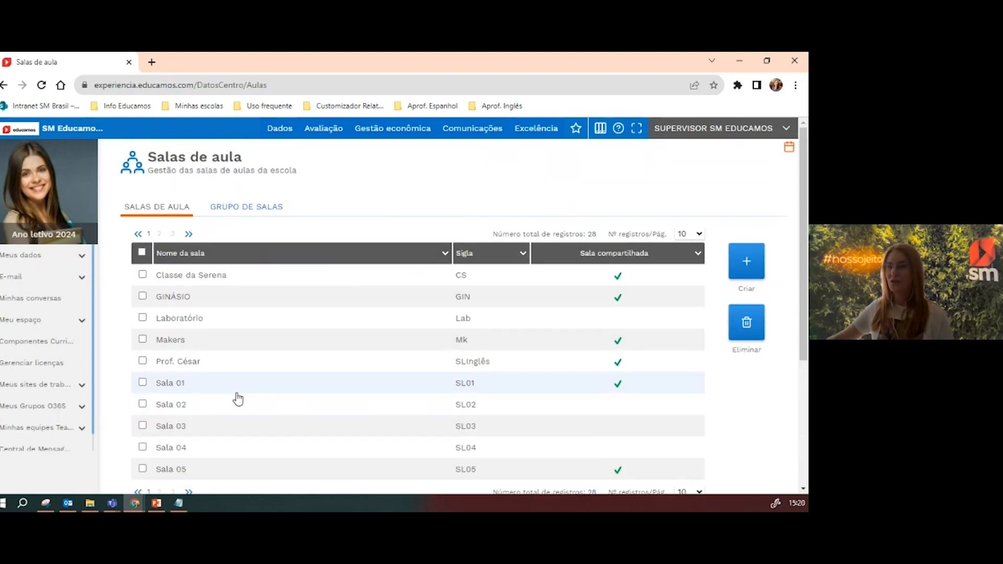
Open the Níveis de ensino page and display the details of 2º ano (7 anos) in Ensino Fundamental
{"action": "left_click", "coordinate": [276, 130]}
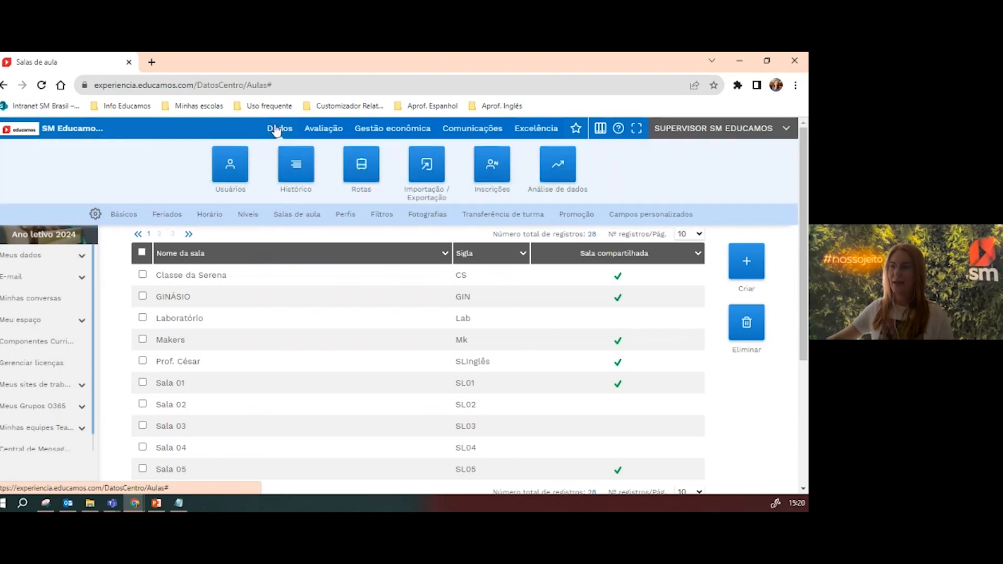
{"action": "left_click", "coordinate": [253, 216]}
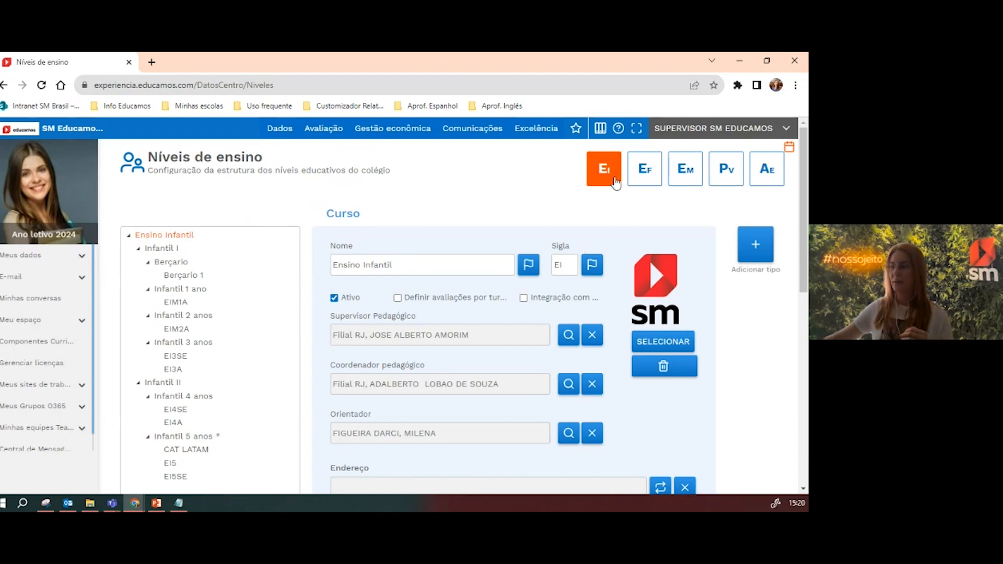
{"action": "left_click", "coordinate": [647, 180]}
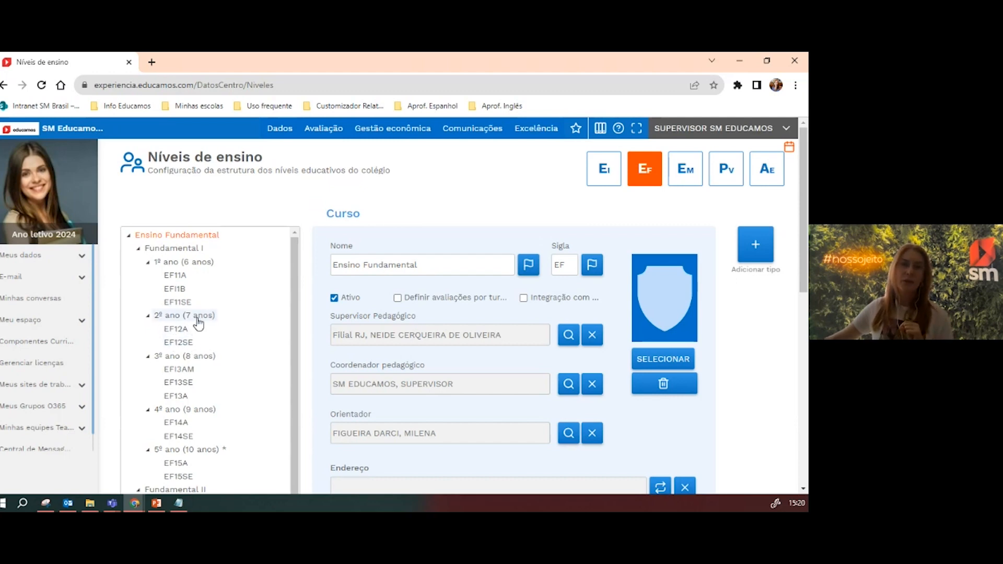
{"action": "left_click", "coordinate": [167, 318]}
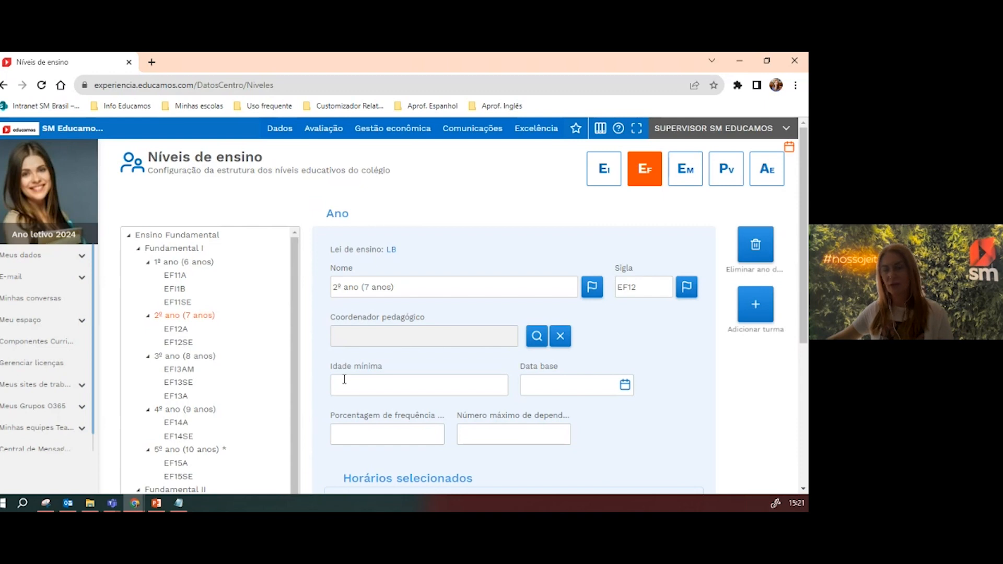
Display the details of class EFI1B in 1º ano (6 anos) and open the Horários page in a separate browser tab
{"action": "left_click", "coordinate": [174, 290]}
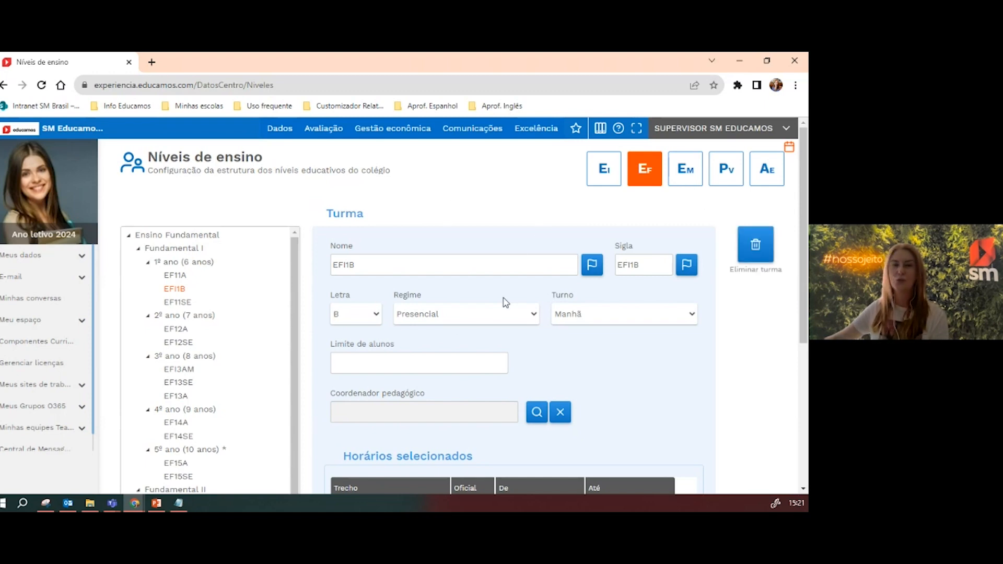
{"action": "scroll", "coordinate": [417, 311], "scroll_direction": "down", "scroll_amount": 1}
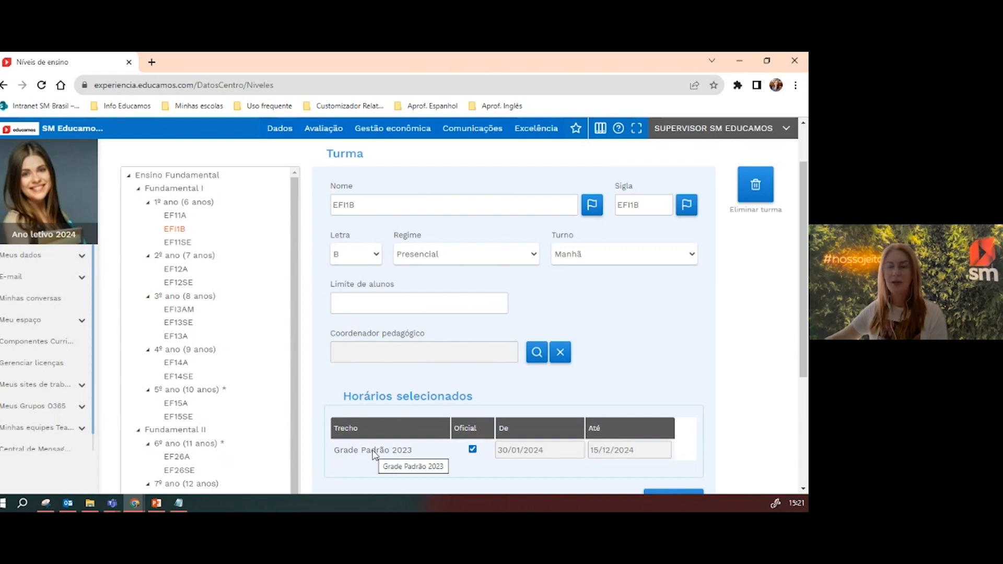
{"action": "left_click", "coordinate": [276, 134]}
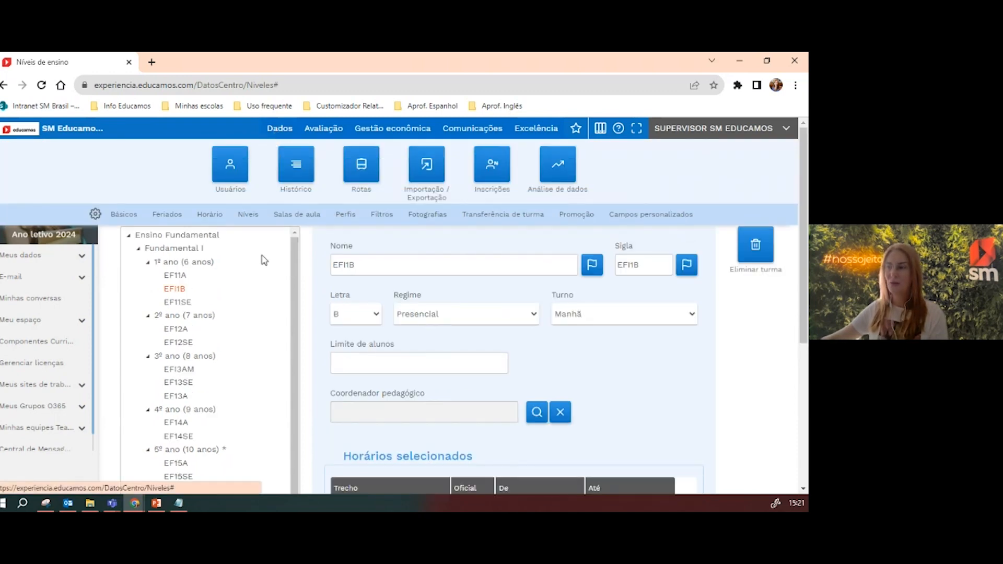
{"action": "right_click", "coordinate": [203, 219]}
{"action": "left_click", "coordinate": [253, 224]}
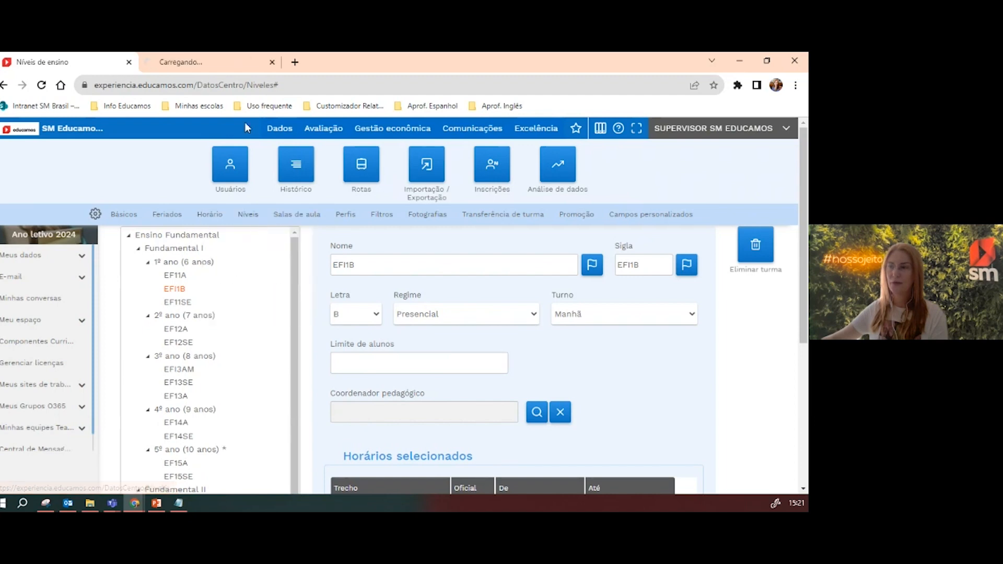
{"action": "left_click", "coordinate": [207, 61]}
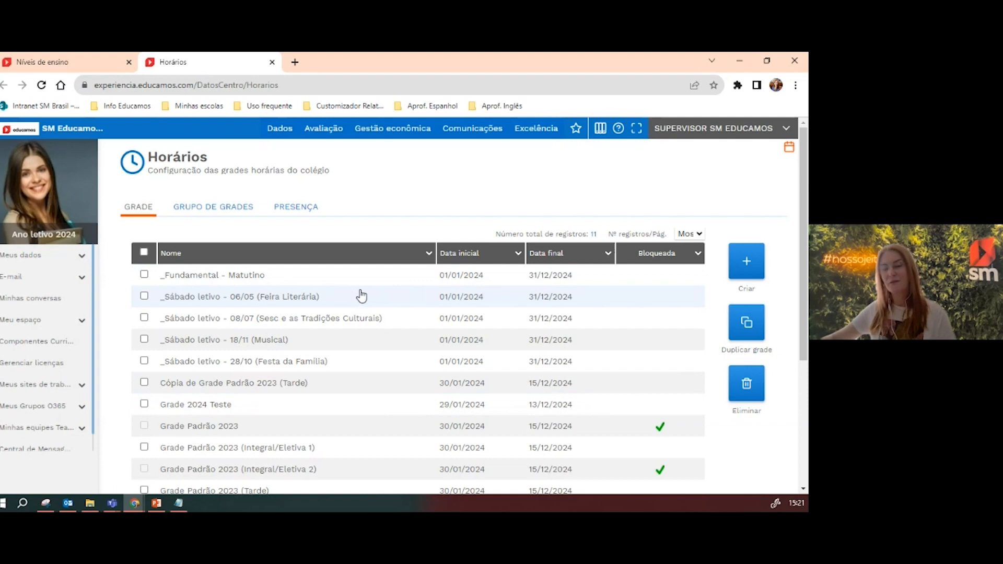
Compare the Horários selecionados of class EFI1B with the timetables listed on the Horários page
{"action": "left_click", "coordinate": [66, 61]}
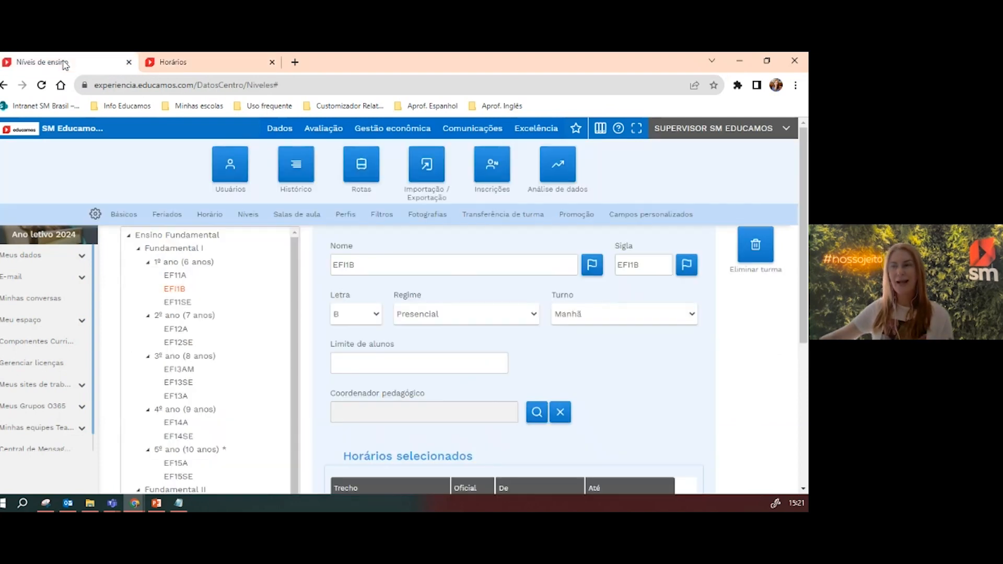
{"action": "scroll", "coordinate": [333, 424], "scroll_direction": "down", "scroll_amount": 1}
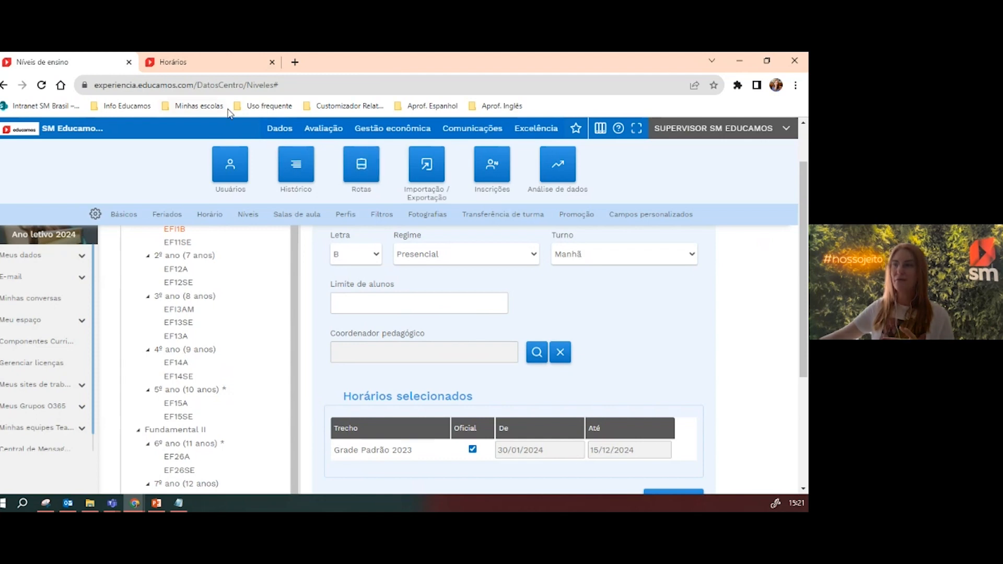
{"action": "left_click", "coordinate": [196, 68]}
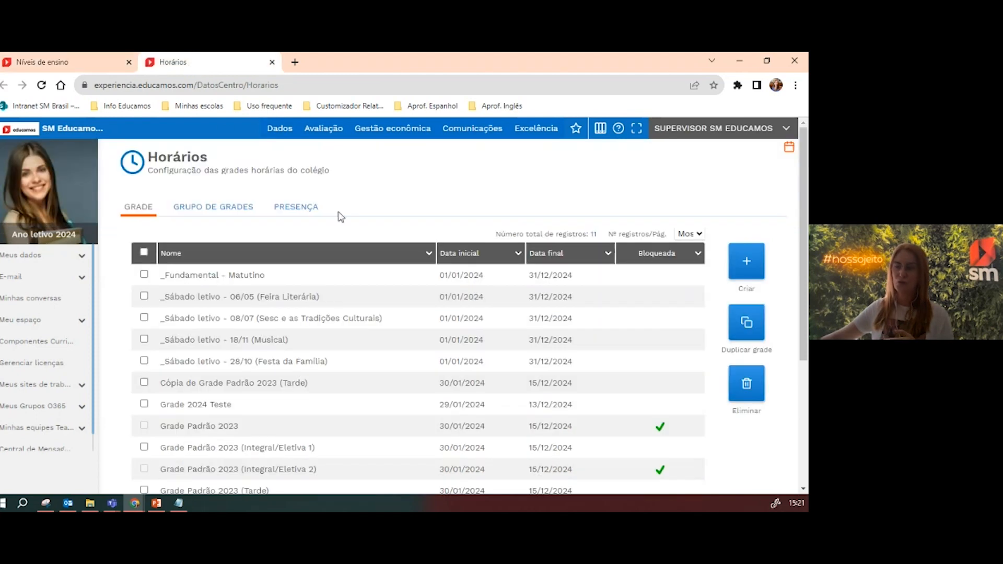
{"action": "left_click", "coordinate": [83, 68]}
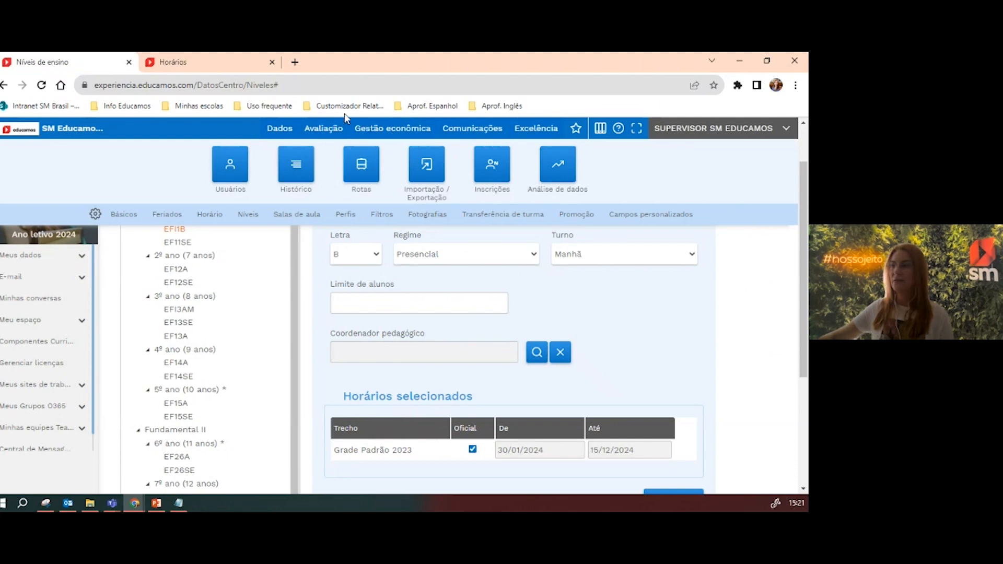
{"action": "scroll", "coordinate": [376, 359], "scroll_direction": "up", "scroll_amount": 2}
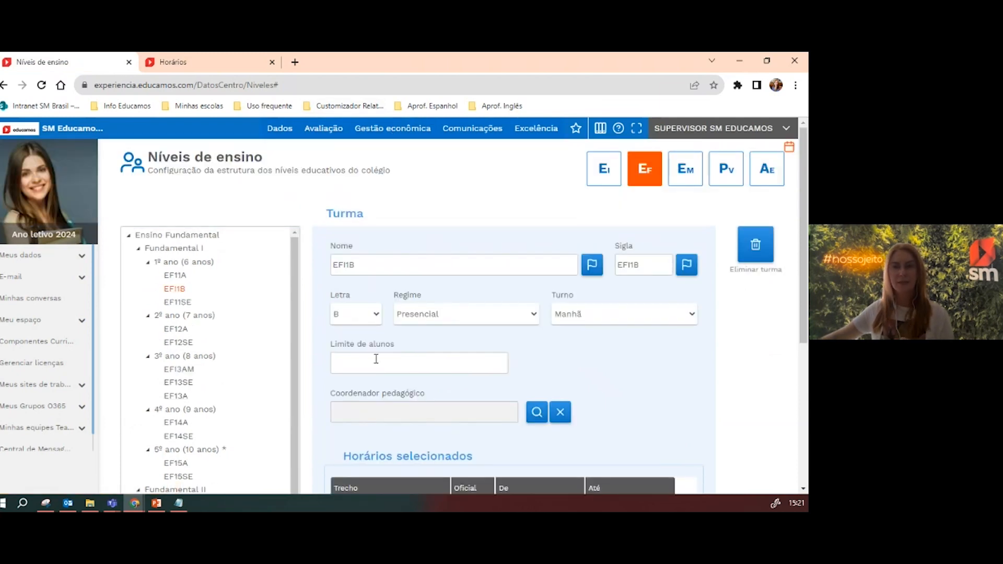
{"action": "scroll", "coordinate": [416, 403], "scroll_direction": "down", "scroll_amount": 3}
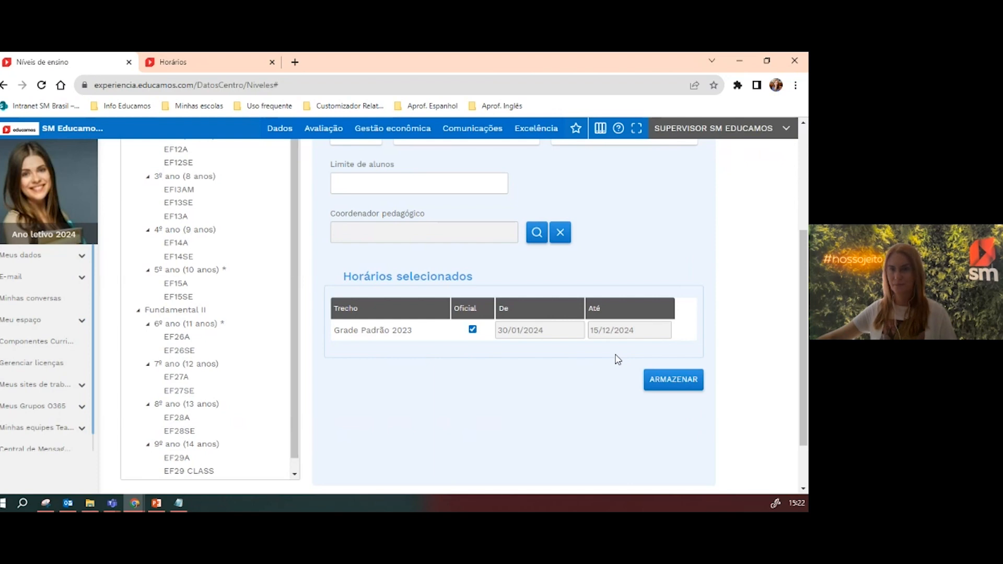
{"action": "scroll", "coordinate": [616, 379], "scroll_direction": "up", "scroll_amount": 4}
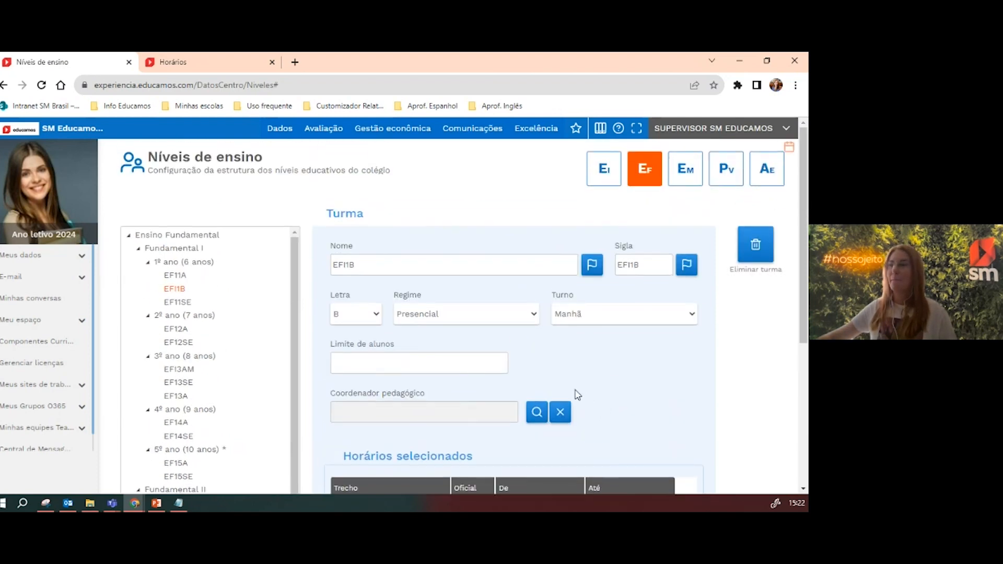
Open the Bolsistas student filter in Filtros de usuários and search for students without any search criteria
{"action": "mouse_move", "coordinate": [281, 137]}
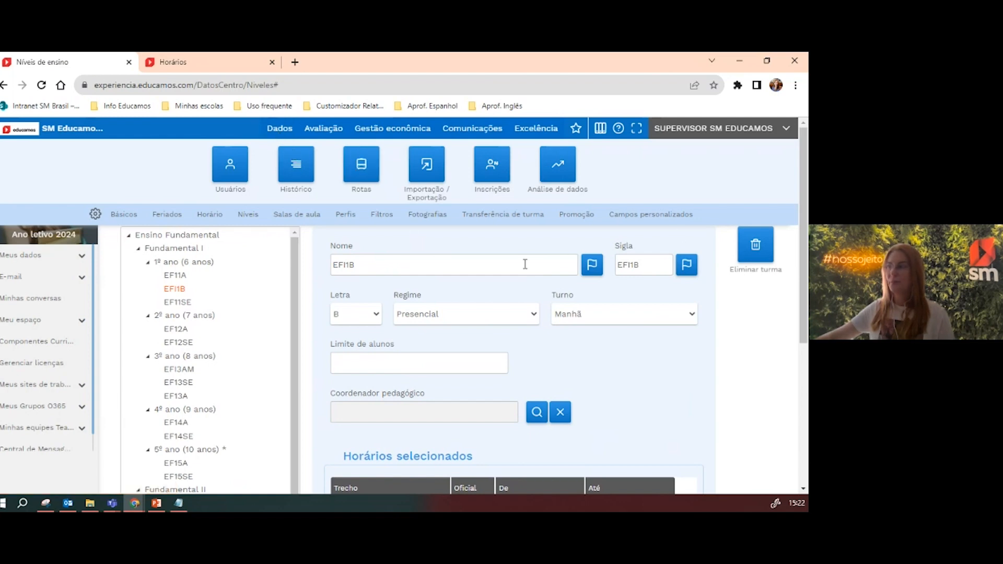
{"action": "left_click", "coordinate": [380, 219]}
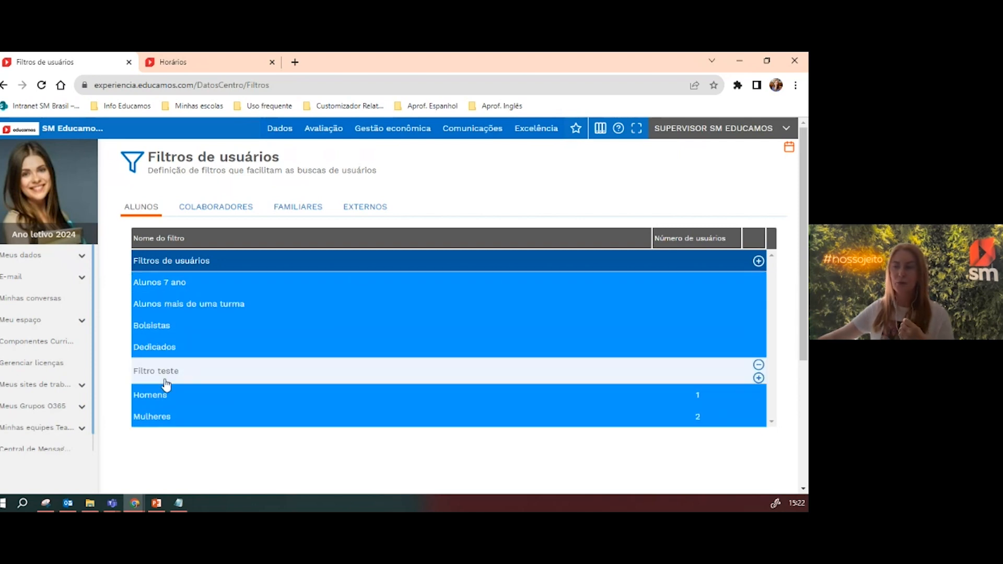
{"action": "left_click", "coordinate": [160, 335]}
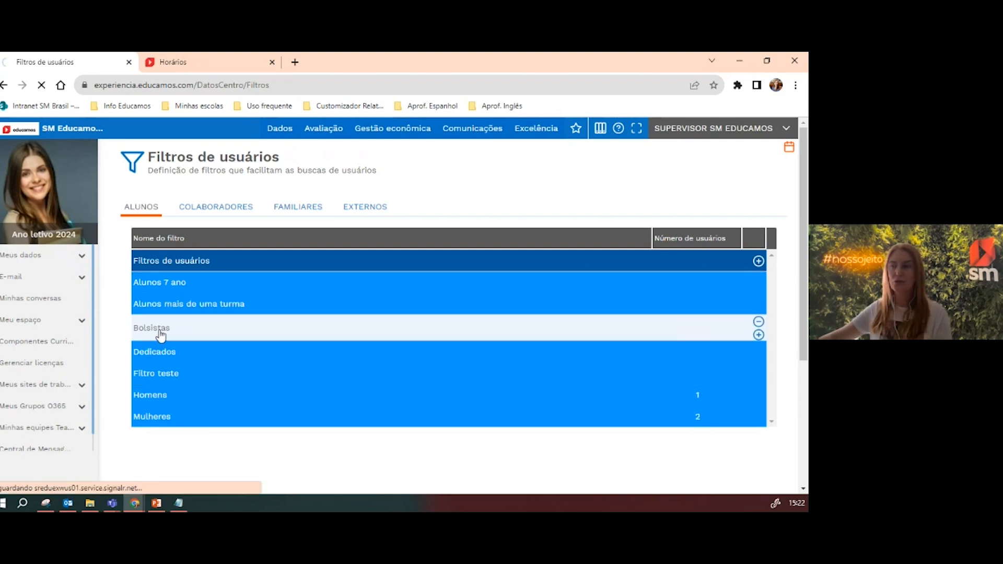
{"action": "scroll", "coordinate": [488, 367], "scroll_direction": "down", "scroll_amount": 3}
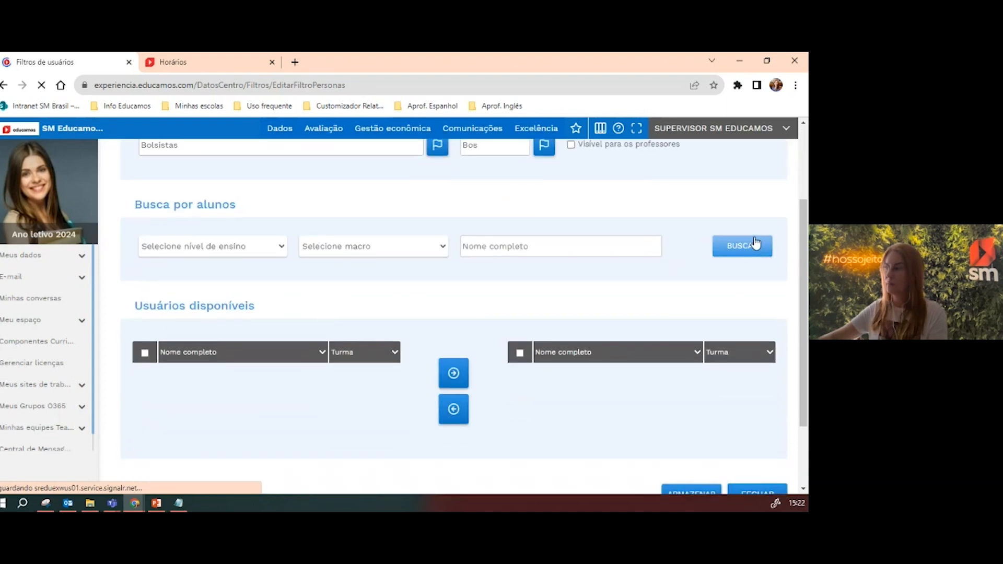
{"action": "left_click", "coordinate": [755, 244]}
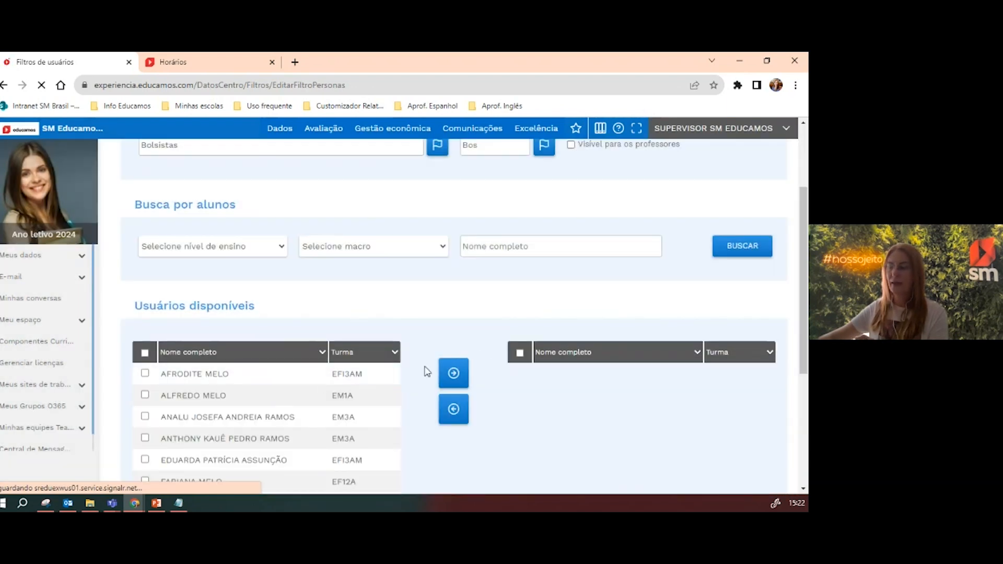
Review the Bolsistas filter's name, search criteria and Usuários disponíveis lists
{"action": "scroll", "coordinate": [359, 386], "scroll_direction": "up", "scroll_amount": 3}
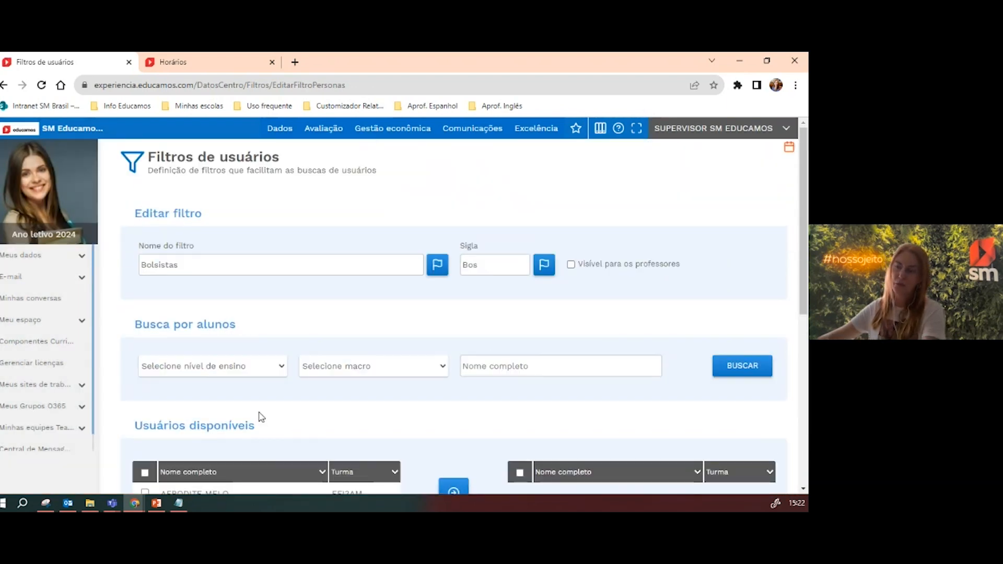
{"action": "scroll", "coordinate": [366, 407], "scroll_direction": "down", "scroll_amount": 2}
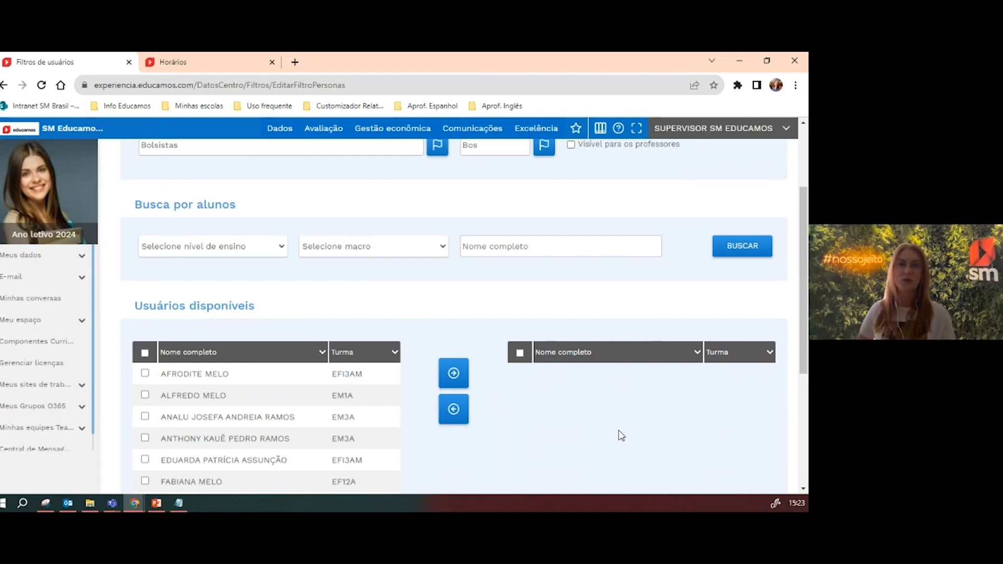
{"action": "scroll", "coordinate": [632, 423], "scroll_direction": "down", "scroll_amount": 2}
{"action": "scroll", "coordinate": [634, 421], "scroll_direction": "up", "scroll_amount": 5}
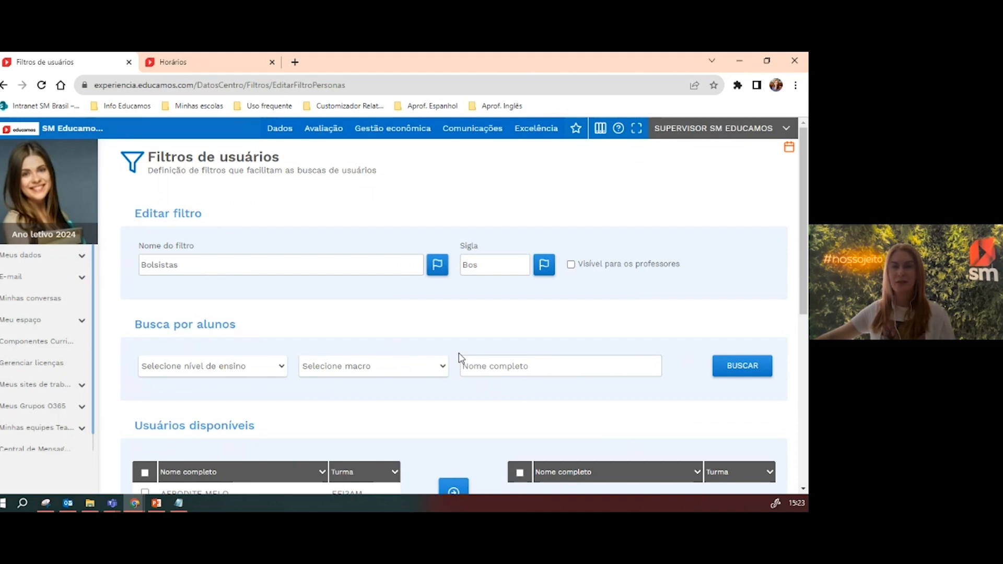
Open the Avaliações page for Ano letivo 2024 and list the evaluations of 1º ano (6 anos)
{"action": "left_click", "coordinate": [324, 131]}
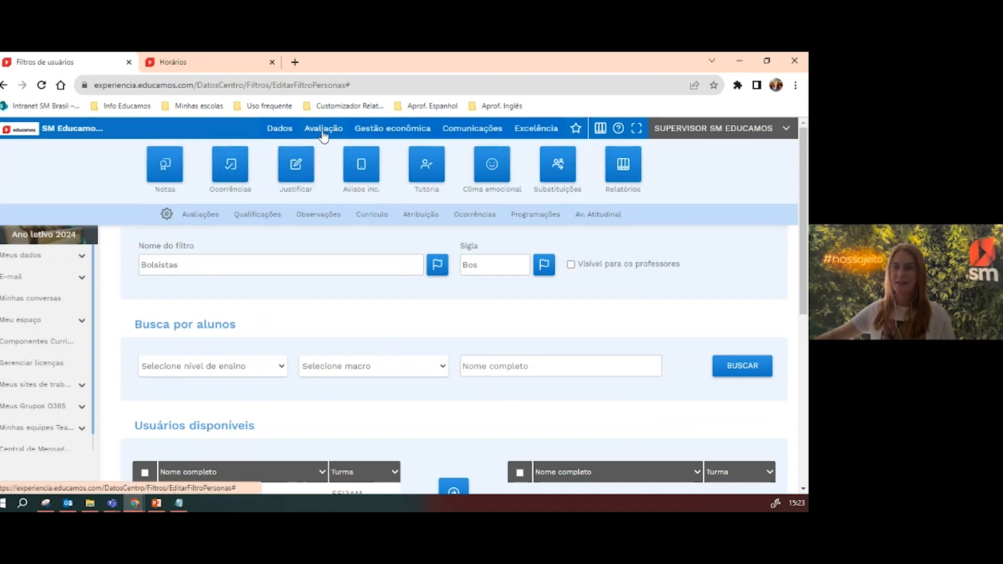
{"action": "left_click", "coordinate": [201, 217]}
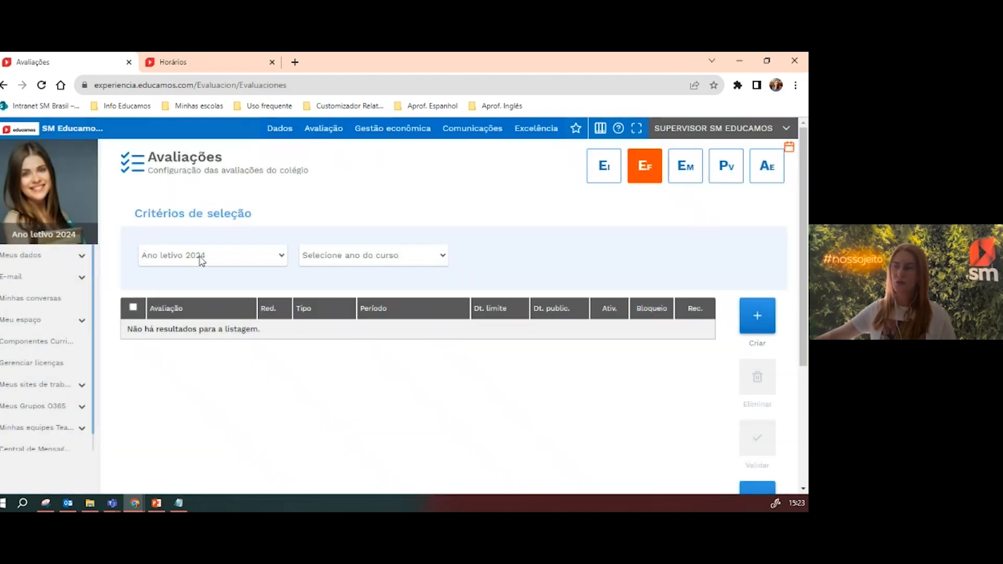
{"action": "left_click", "coordinate": [358, 255]}
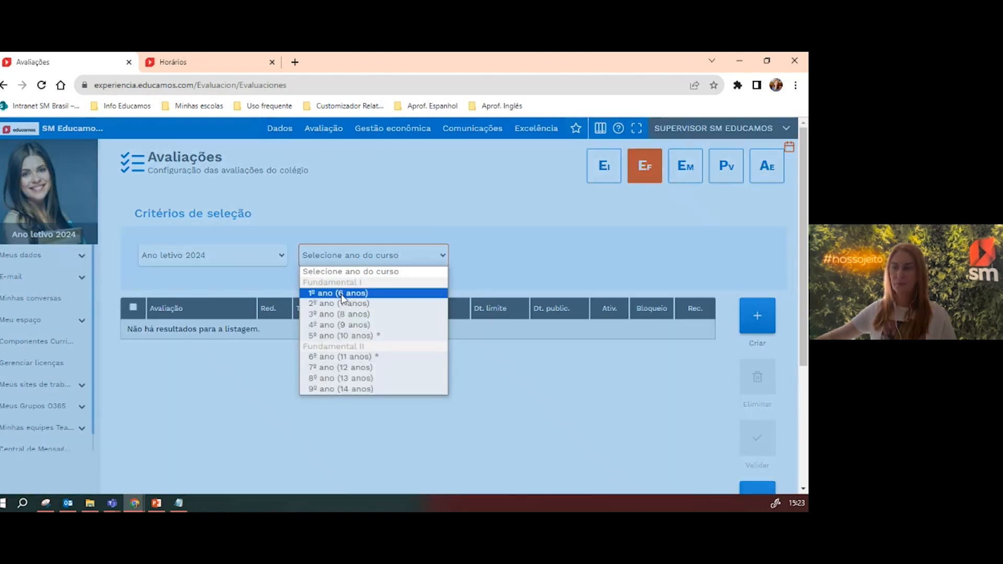
{"action": "left_click", "coordinate": [342, 293]}
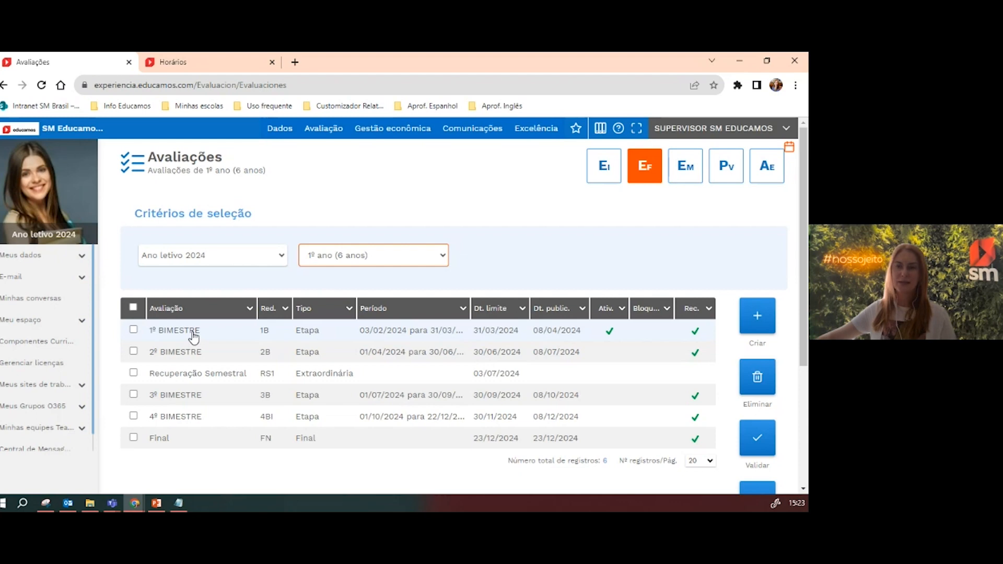
Open the 1º BIMESTRE evaluation, check its dates and options, and close it without saving
{"action": "double_click", "coordinate": [385, 335]}
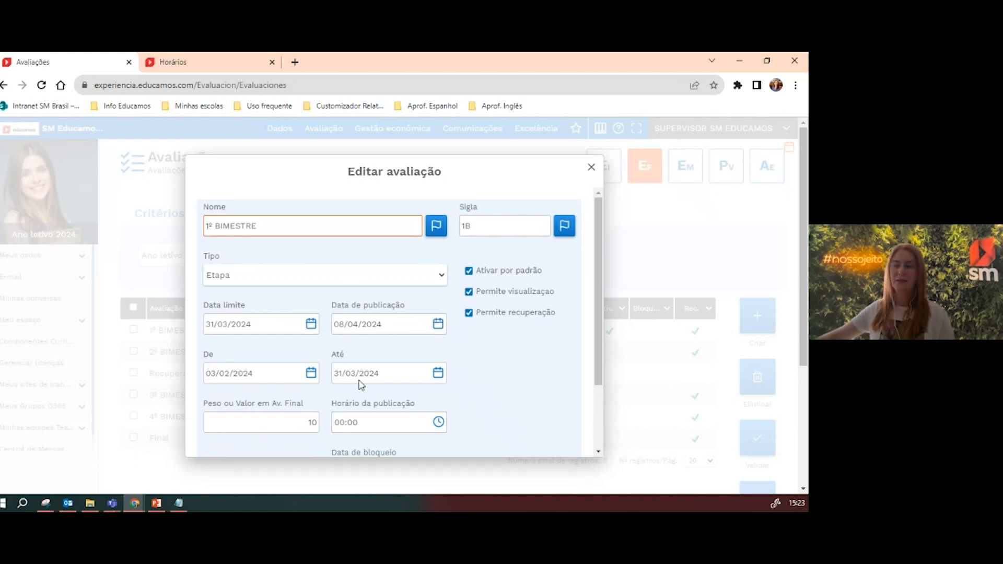
{"action": "scroll", "coordinate": [463, 374], "scroll_direction": "down", "scroll_amount": 3}
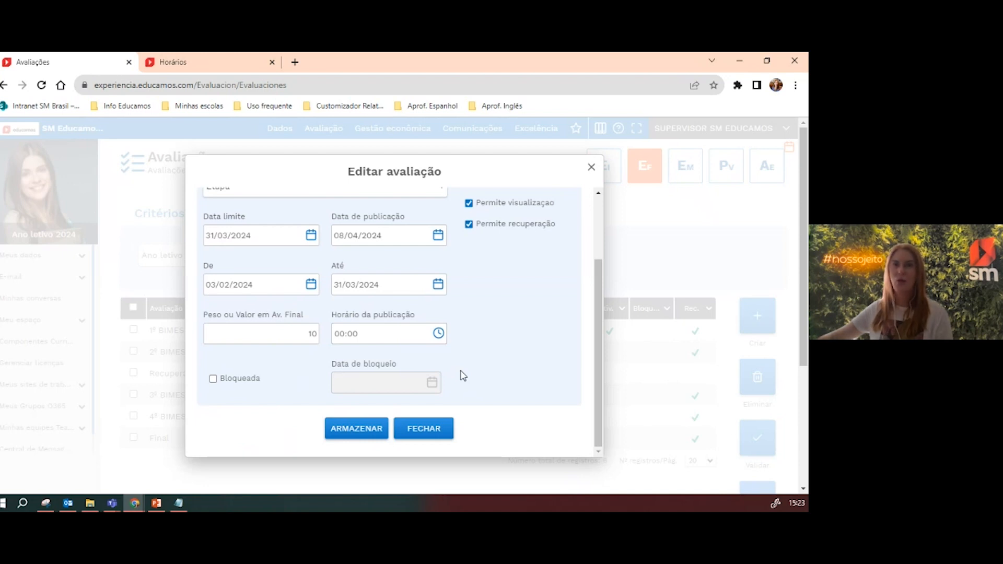
{"action": "left_click", "coordinate": [419, 429]}
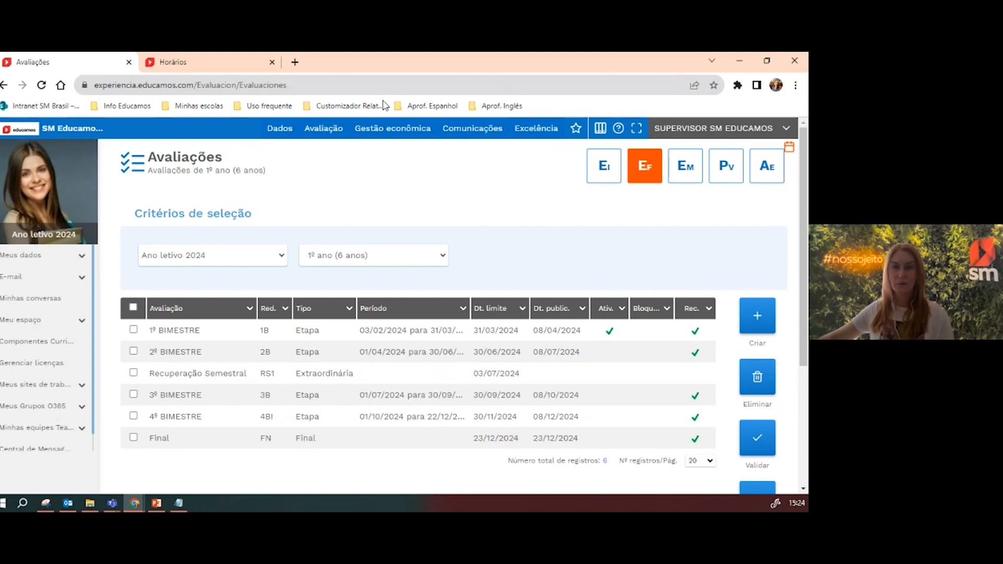
Open the Qualificações page for Ensino Fundamental and close the extra Horários browser tab
{"action": "left_click", "coordinate": [321, 132]}
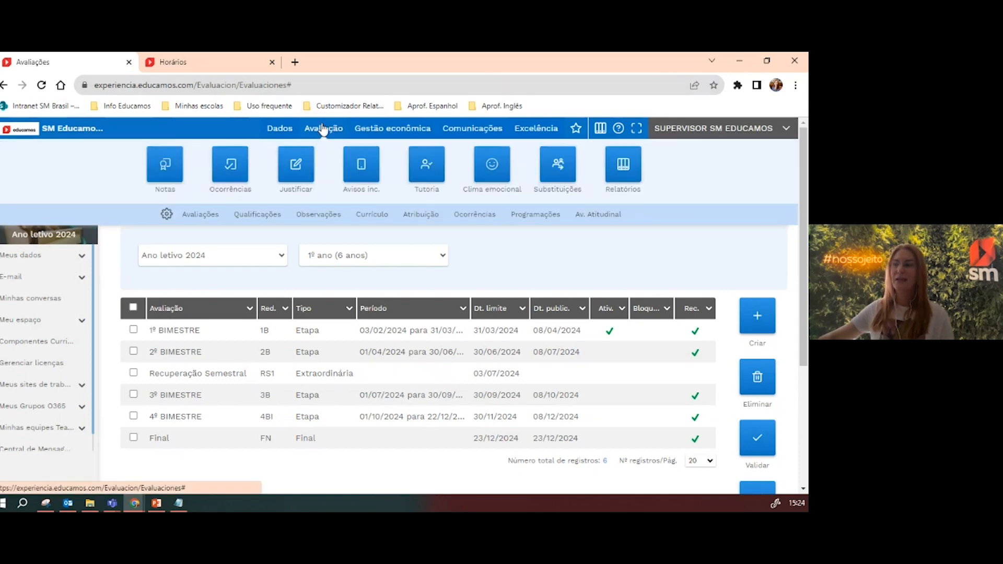
{"action": "left_click", "coordinate": [257, 216]}
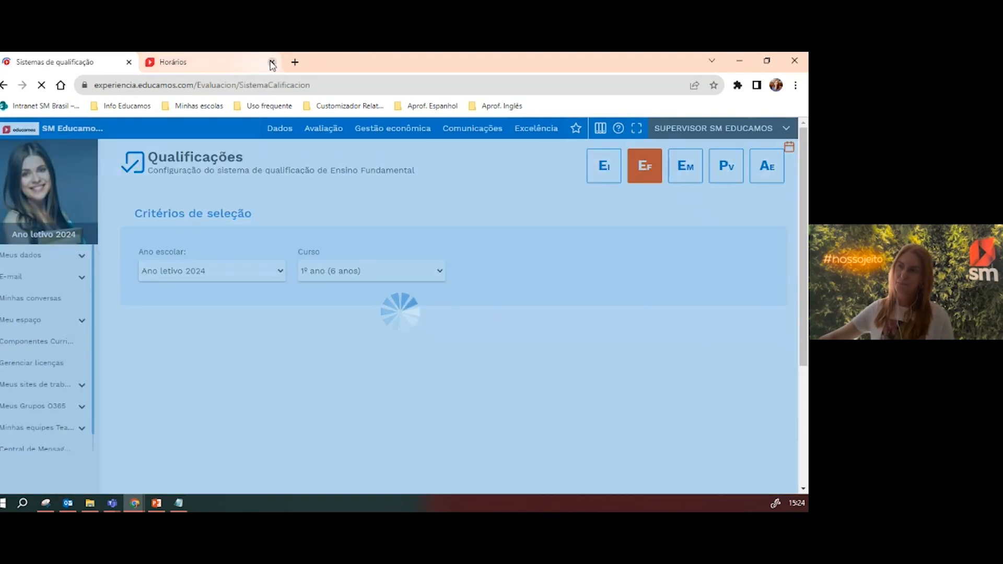
{"action": "left_click", "coordinate": [271, 62]}
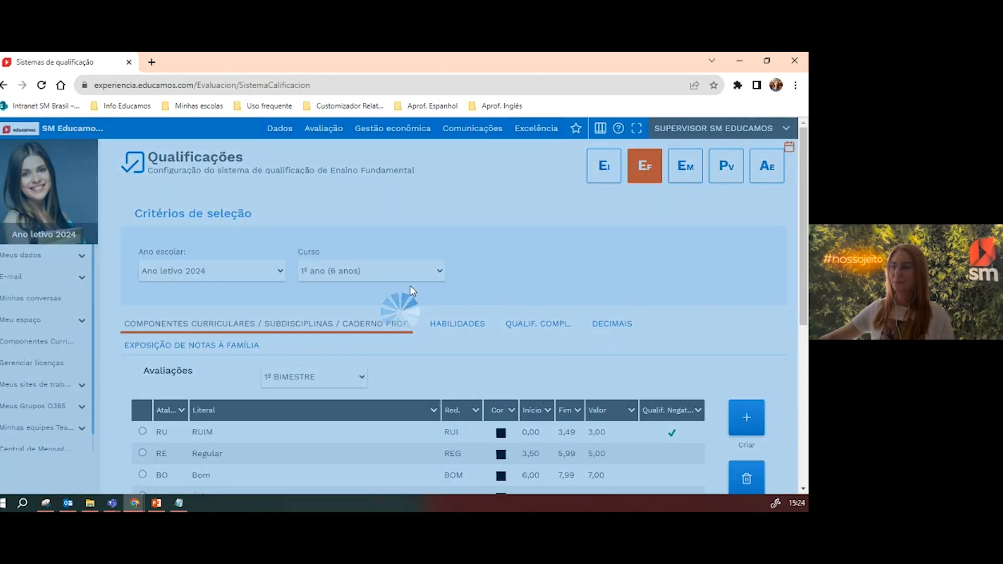
Review the 1º BIMESTRE grading scale of 1º ano (6 anos), reloading the Qualificações page
{"action": "scroll", "coordinate": [443, 330], "scroll_direction": "down", "scroll_amount": 5}
{"action": "scroll", "coordinate": [365, 313], "scroll_direction": "up", "scroll_amount": 6}
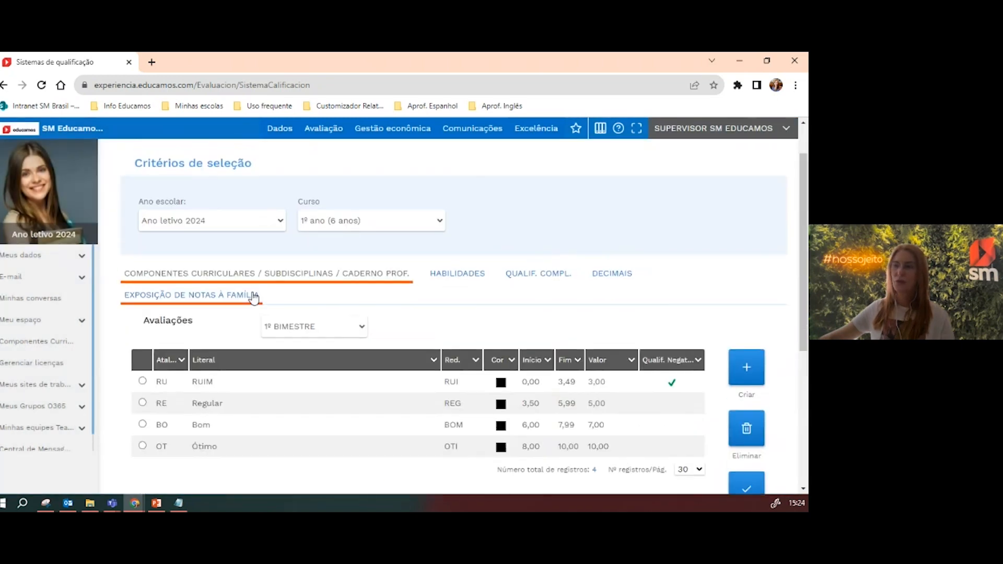
{"action": "left_click", "coordinate": [42, 85]}
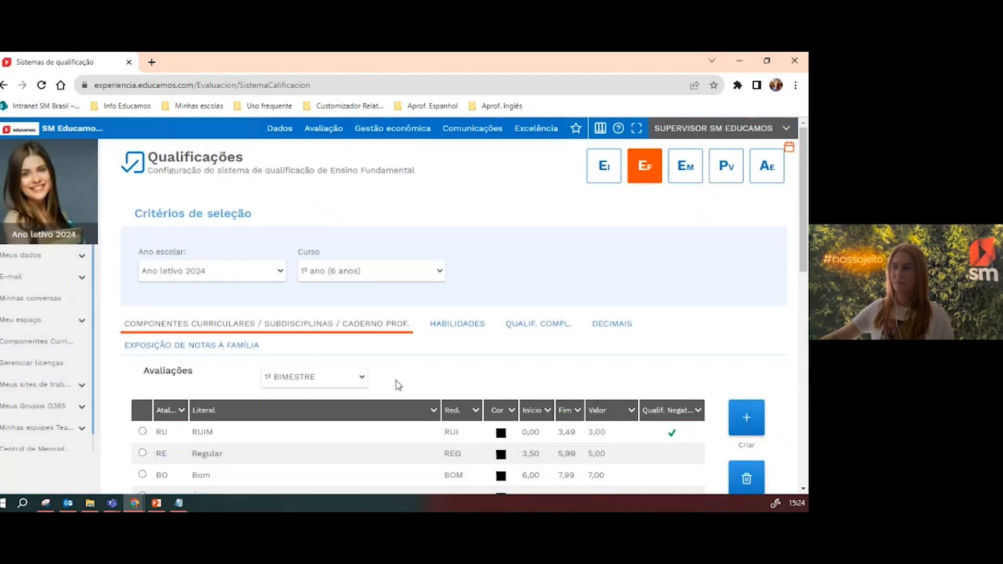
{"action": "scroll", "coordinate": [396, 385], "scroll_direction": "down", "scroll_amount": 7}
{"action": "scroll", "coordinate": [396, 385], "scroll_direction": "up", "scroll_amount": 5}
{"action": "scroll", "coordinate": [396, 386], "scroll_direction": "up", "scroll_amount": 2}
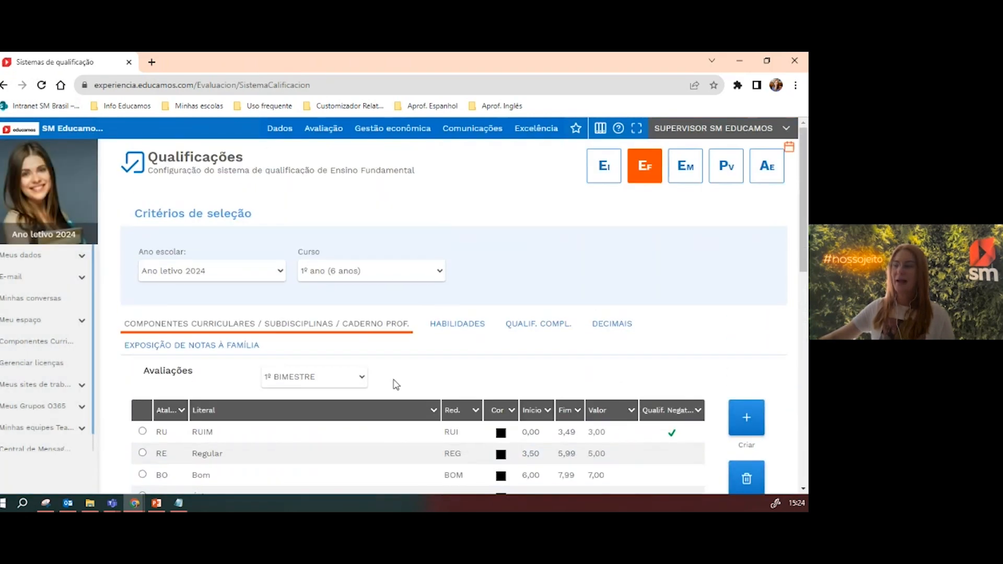
Display the 1º Trimestre grading scale of 9º ano (14 anos) for Ano letivo 2024 and check the available evaluations
{"action": "left_click", "coordinate": [313, 271]}
{"action": "left_click", "coordinate": [305, 372]}
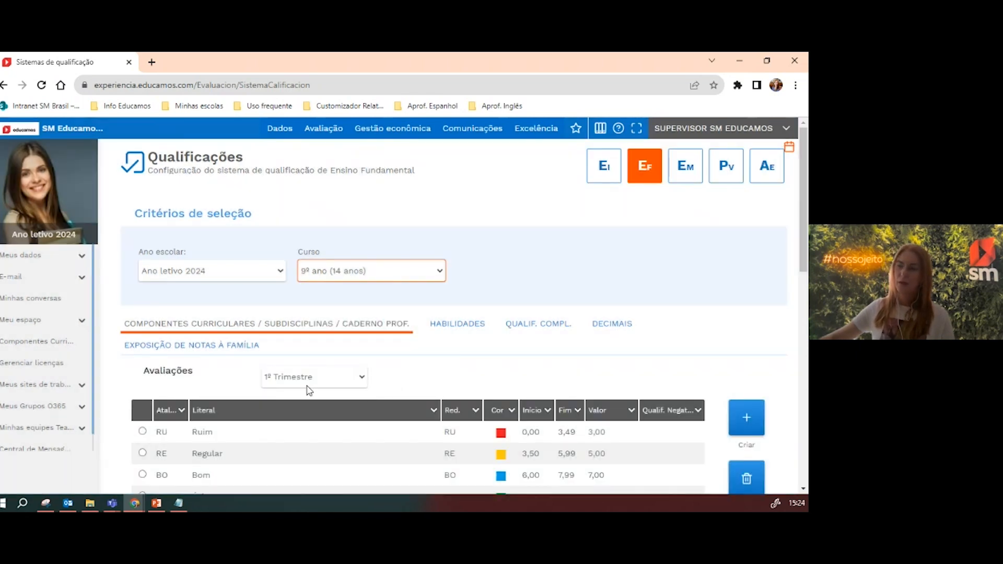
{"action": "left_click", "coordinate": [285, 382]}
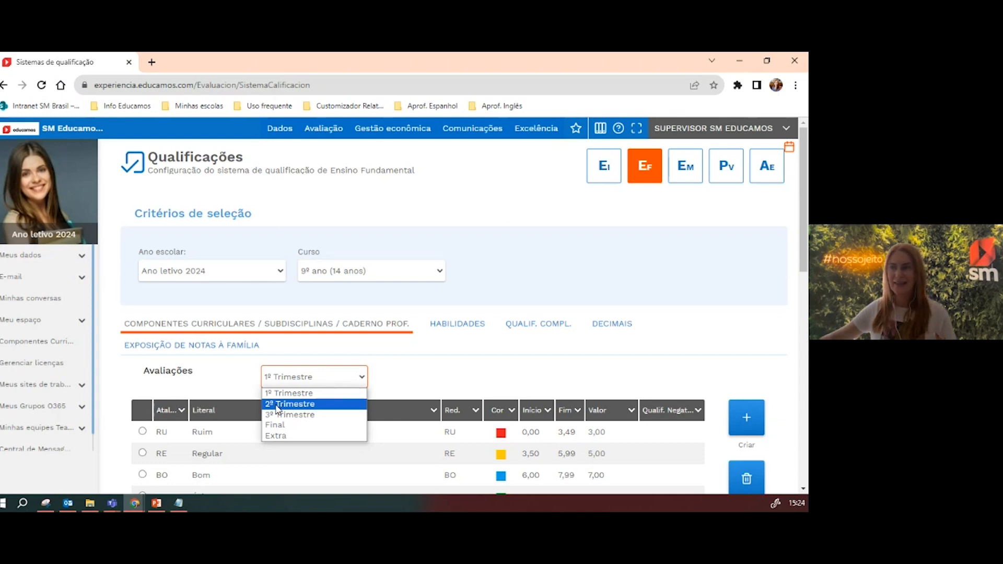
{"action": "scroll", "coordinate": [390, 371], "scroll_direction": "down", "scroll_amount": 2}
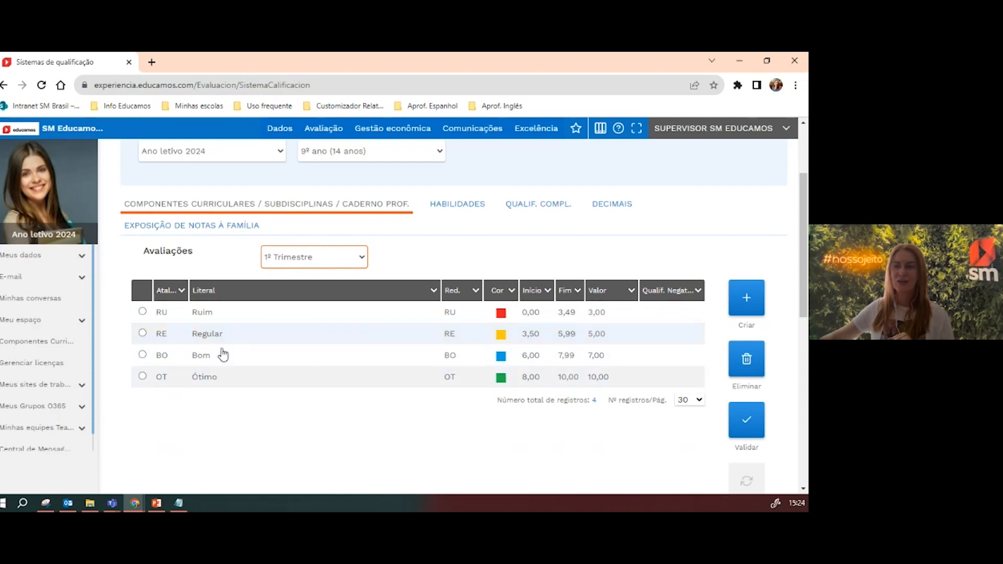
{"action": "left_click", "coordinate": [256, 435]}
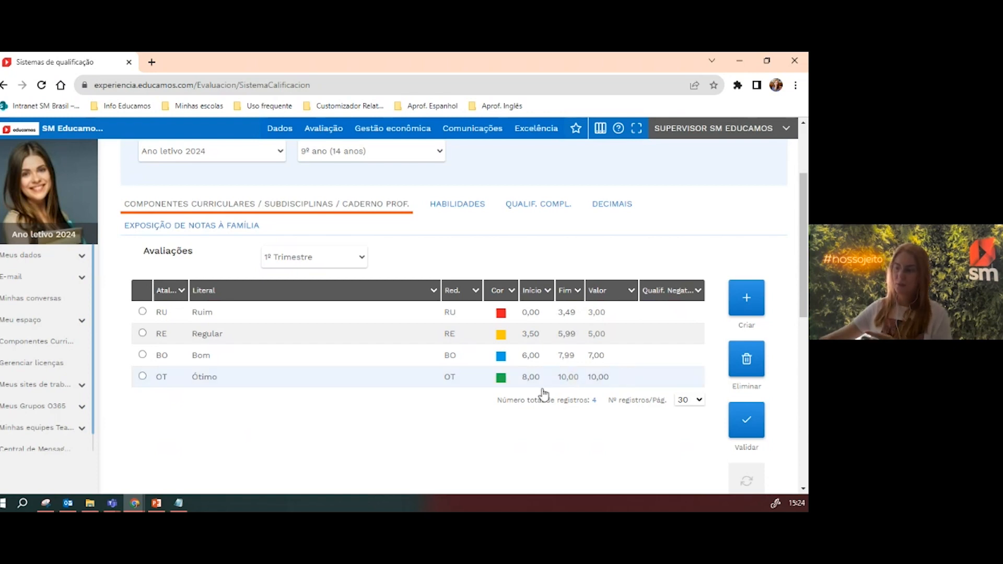
Examine the Parâmetros de Avaliação fields for the 1º Trimestre of 9º ano (14 anos) in 2024
{"action": "scroll", "coordinate": [453, 378], "scroll_direction": "down", "scroll_amount": 3}
{"action": "scroll", "coordinate": [307, 425], "scroll_direction": "down", "scroll_amount": 2}
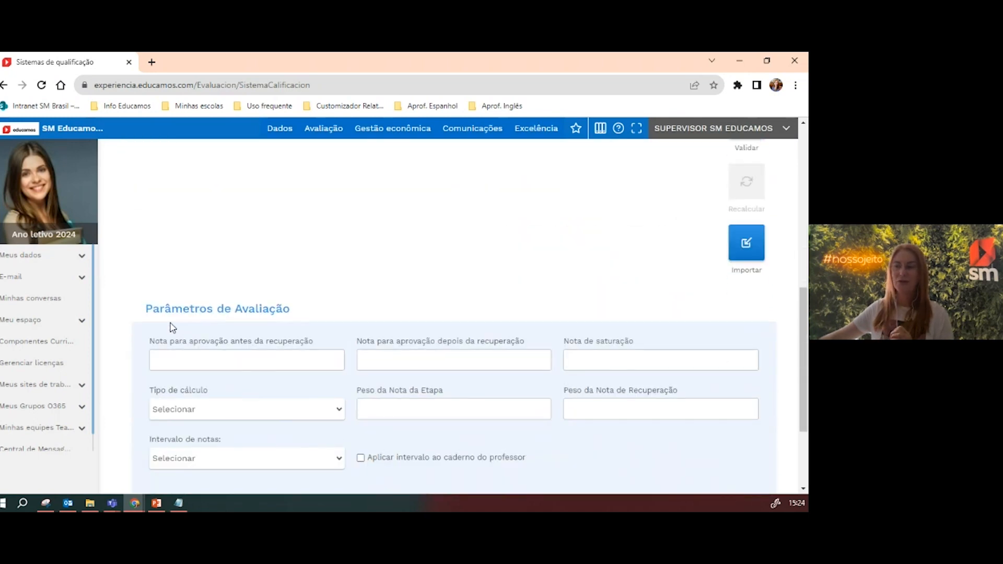
{"action": "left_click_drag", "start_coordinate": [146, 309], "coordinate": [290, 313]}
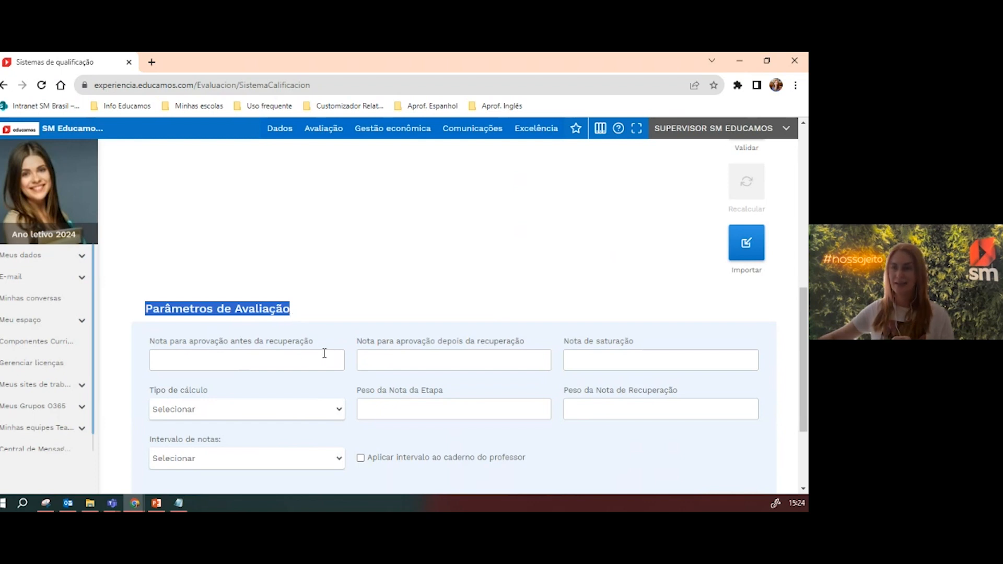
{"action": "left_click", "coordinate": [327, 357]}
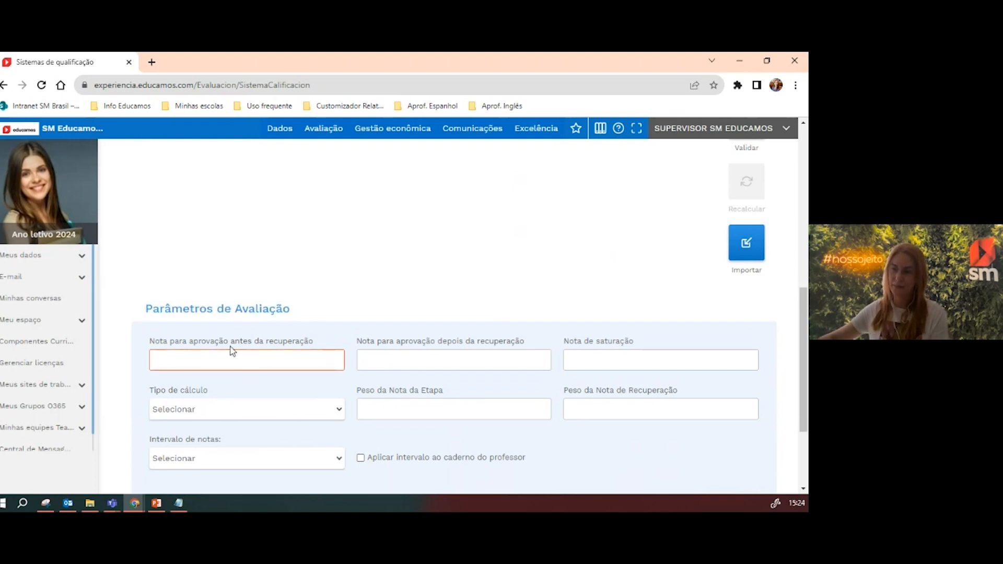
{"action": "scroll", "coordinate": [556, 473], "scroll_direction": "down", "scroll_amount": 2}
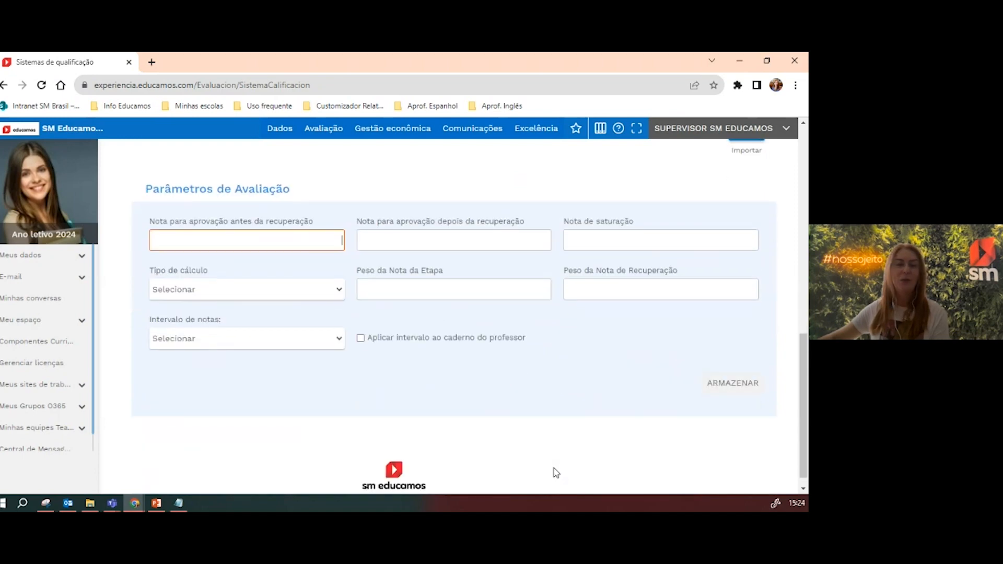
{"action": "scroll", "coordinate": [556, 473], "scroll_direction": "up", "scroll_amount": 9}
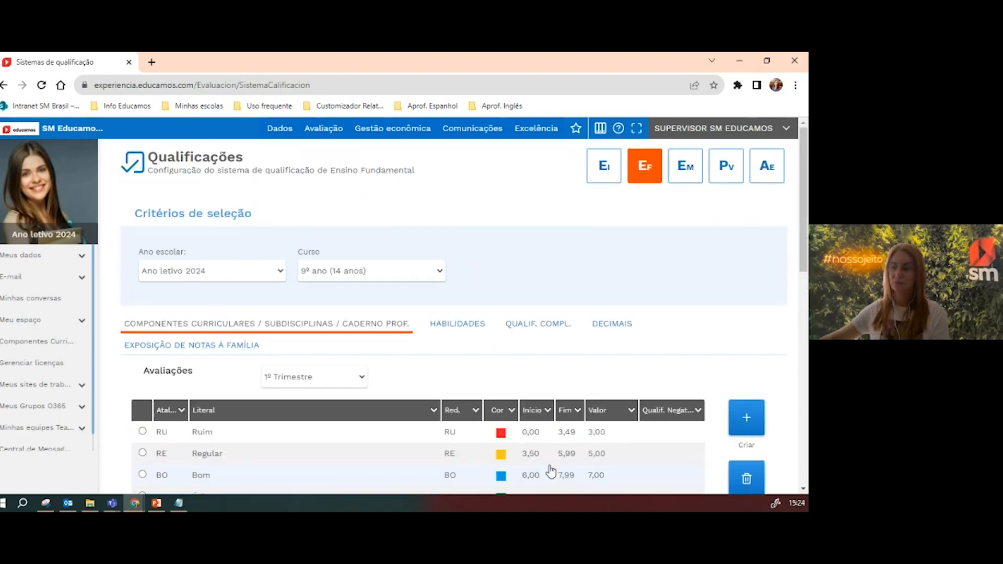
Open Qualificações in a second browser tab and filter it to Ano letivo 2023 and 9º ano (14 anos)
{"action": "left_click", "coordinate": [313, 130]}
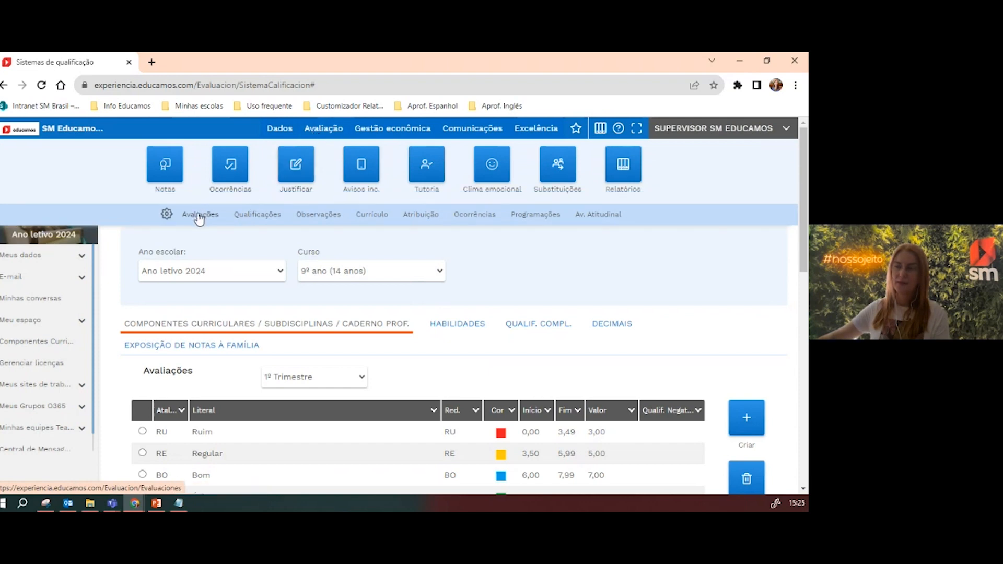
{"action": "right_click", "coordinate": [253, 219]}
{"action": "left_click", "coordinate": [275, 224]}
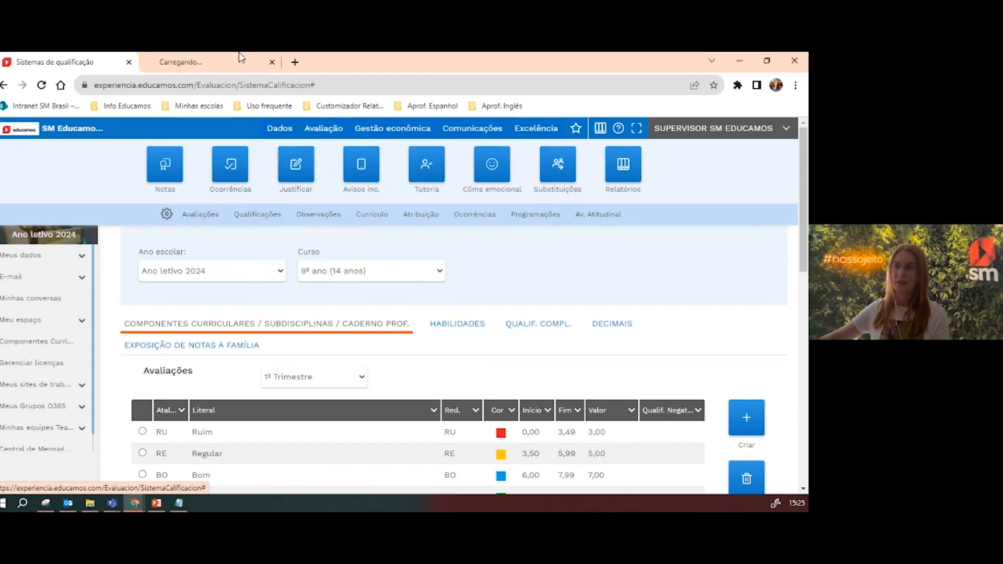
{"action": "left_click", "coordinate": [217, 62]}
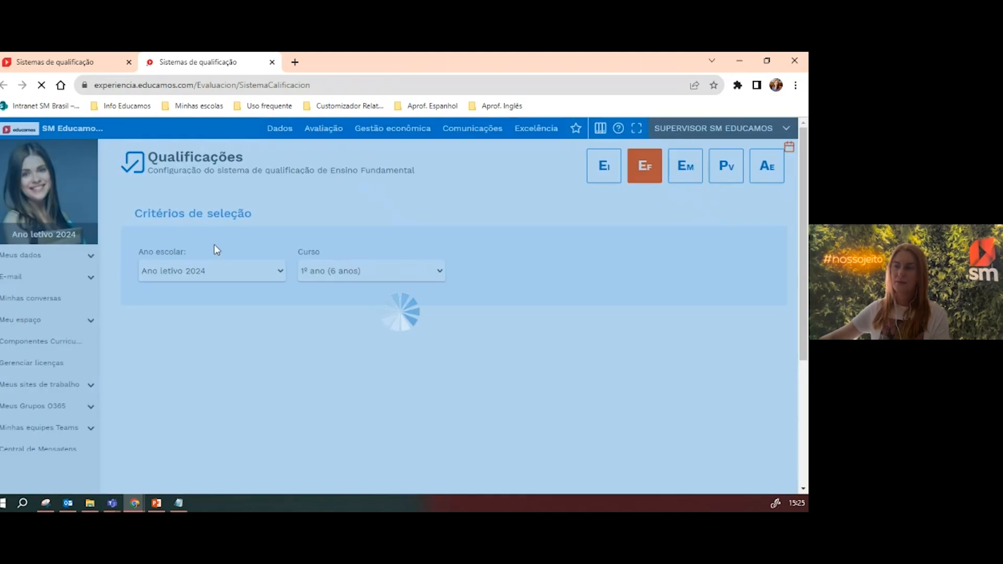
{"action": "left_click", "coordinate": [206, 272]}
{"action": "left_click", "coordinate": [173, 297]}
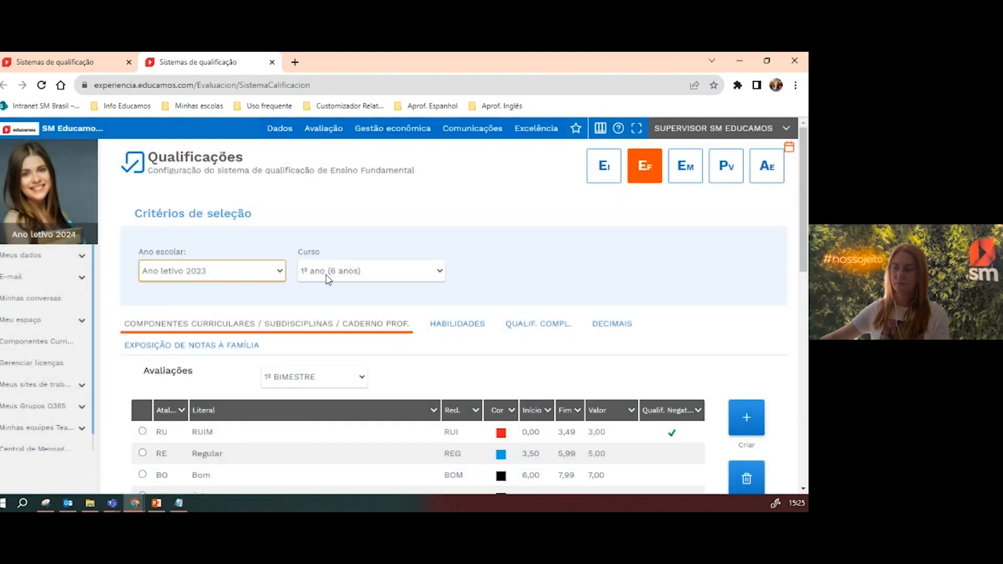
{"action": "left_click", "coordinate": [326, 275]}
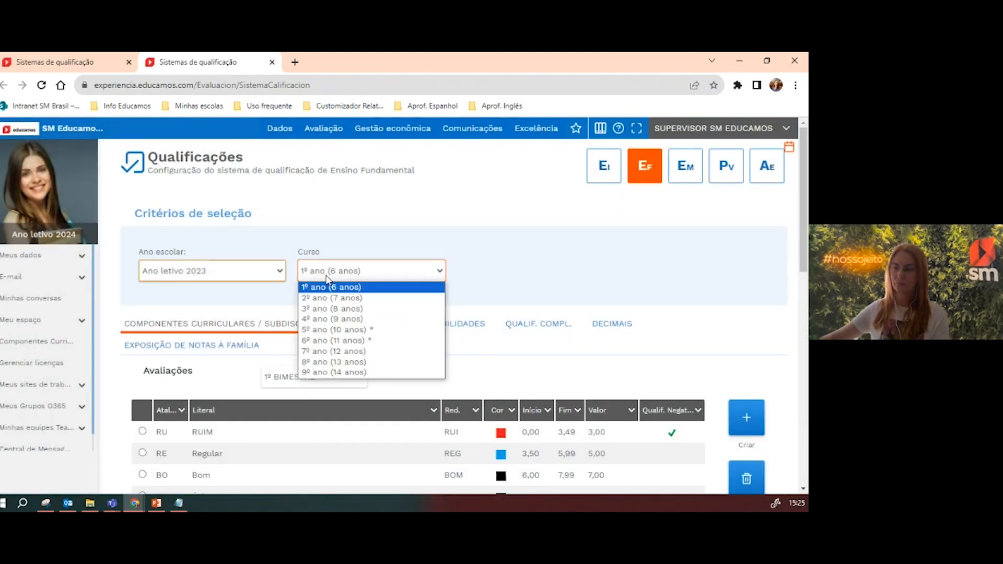
{"action": "left_click", "coordinate": [335, 372]}
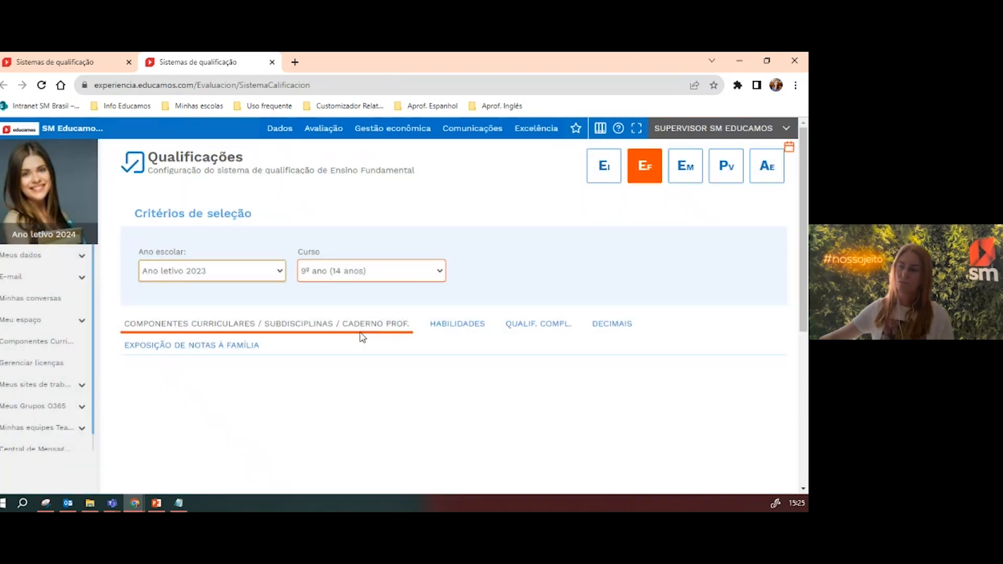
Examine the 2023 evaluation parameters of 9º ano (14 anos), return to the 2024 browser tab and view the school year options
{"action": "scroll", "coordinate": [361, 336], "scroll_direction": "down", "scroll_amount": 10}
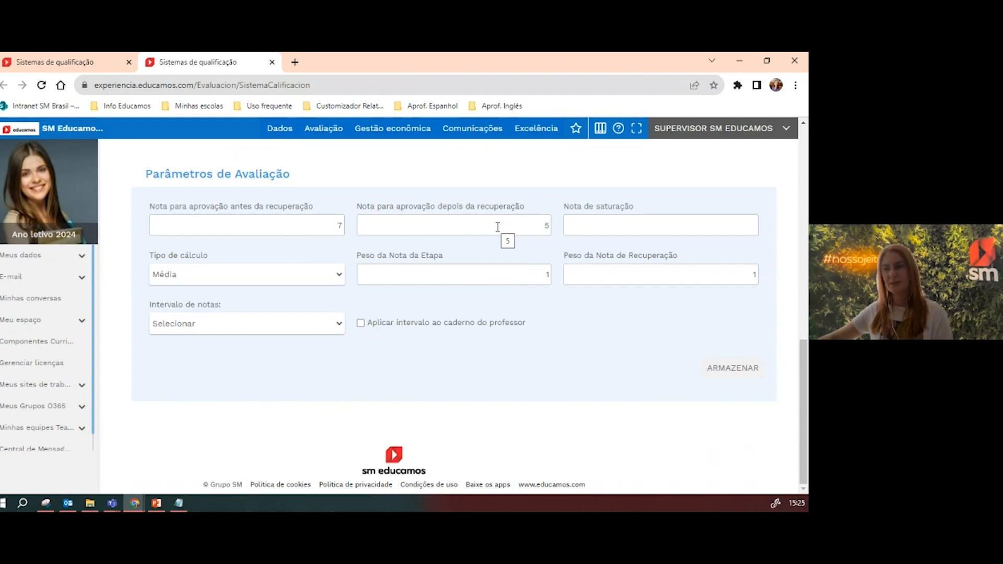
{"action": "scroll", "coordinate": [378, 342], "scroll_direction": "up", "scroll_amount": 3}
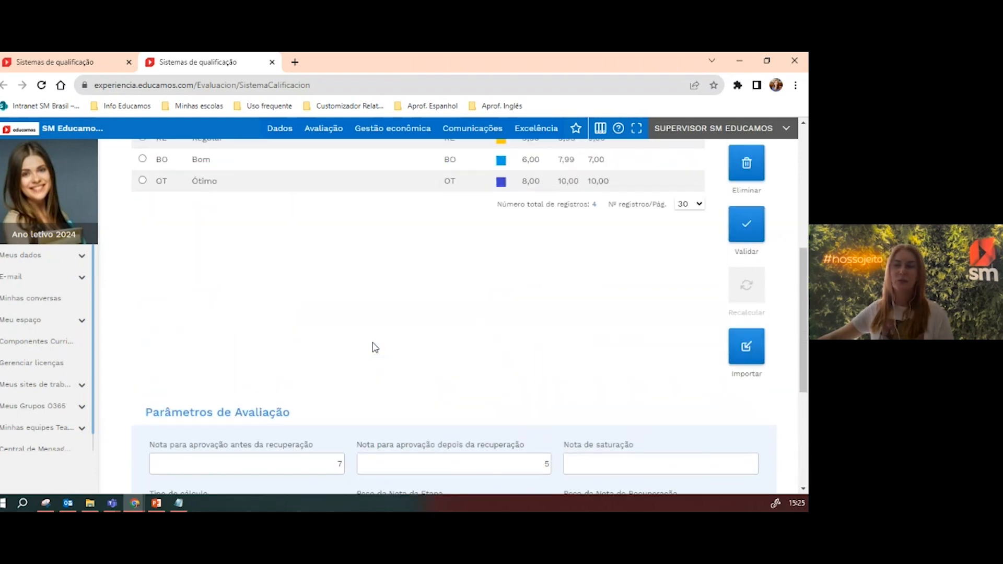
{"action": "scroll", "coordinate": [374, 347], "scroll_direction": "up", "scroll_amount": 3}
{"action": "left_click", "coordinate": [63, 63]}
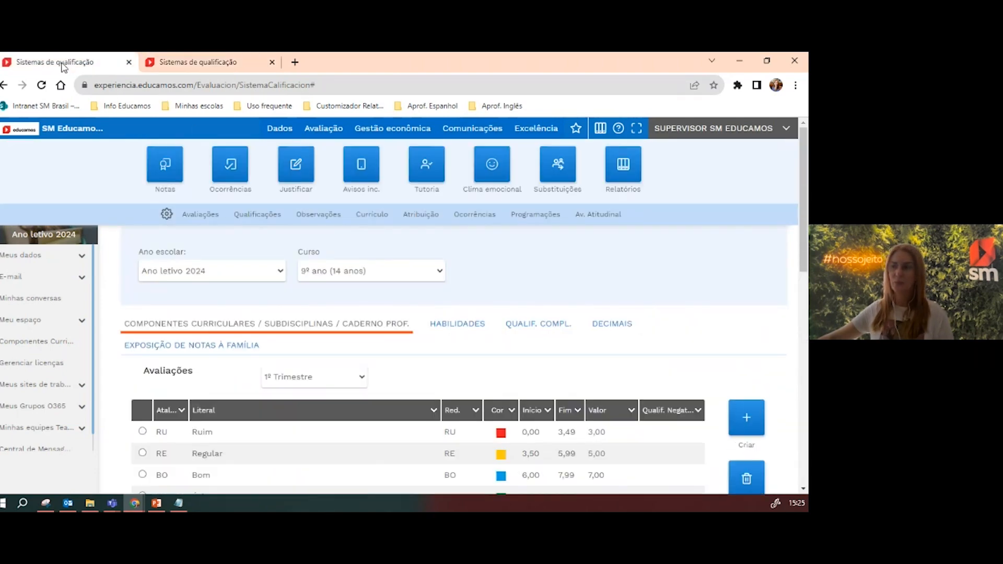
{"action": "left_click", "coordinate": [239, 273]}
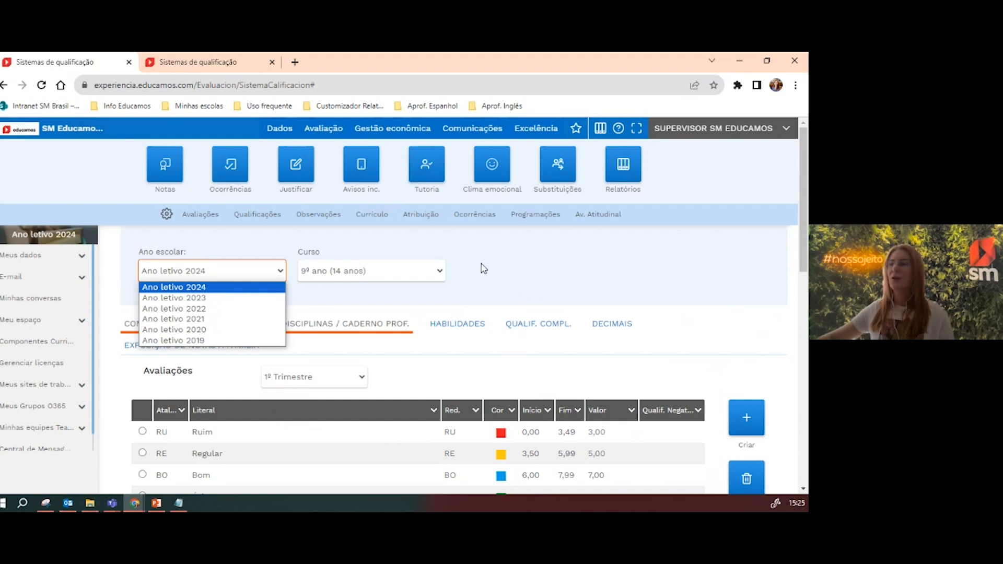
Open the Ocorrências configuration page for Ensino Fundamental and review the defined occurrence types
{"action": "left_click", "coordinate": [316, 135]}
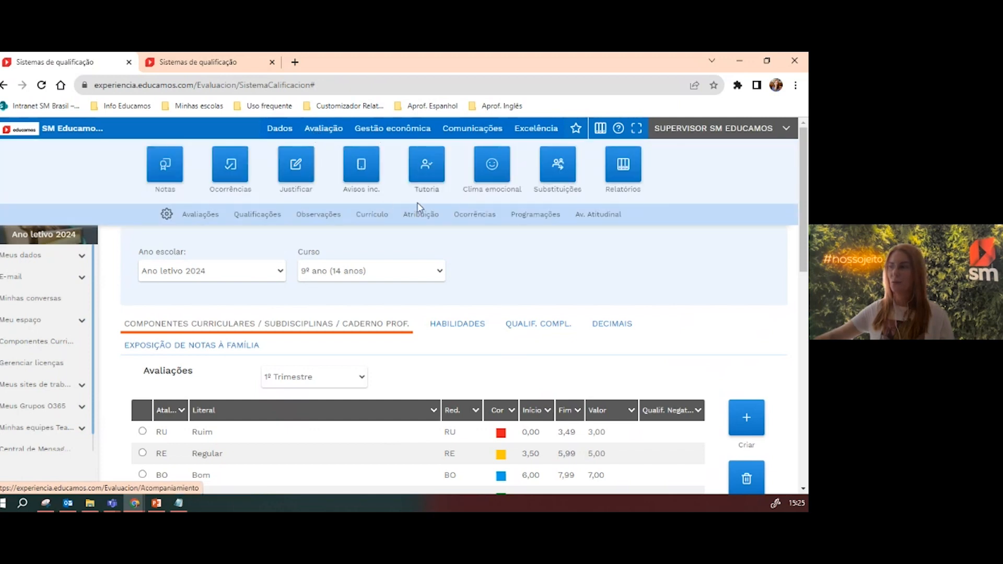
{"action": "left_click", "coordinate": [480, 216]}
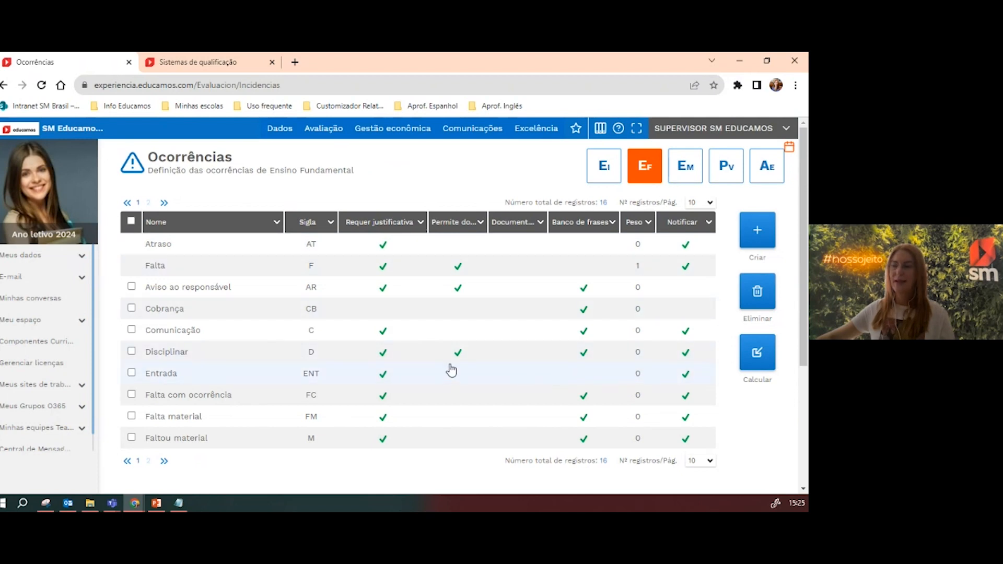
{"action": "left_click", "coordinate": [238, 245]}
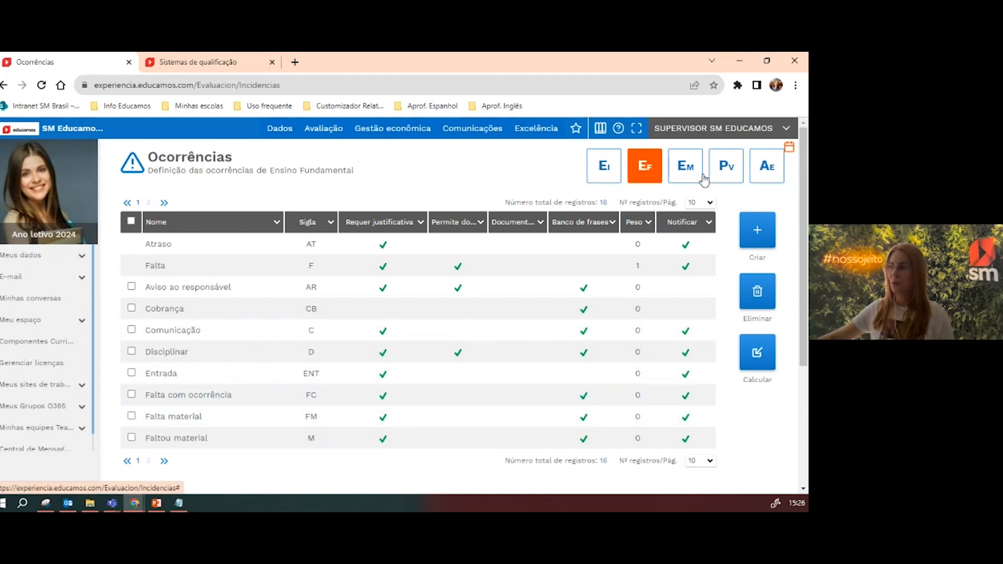
Enable Ativar programação automática for the Cálculo de ocorrências of Ensino Fundamental and close the dialog
{"action": "left_click", "coordinate": [754, 361]}
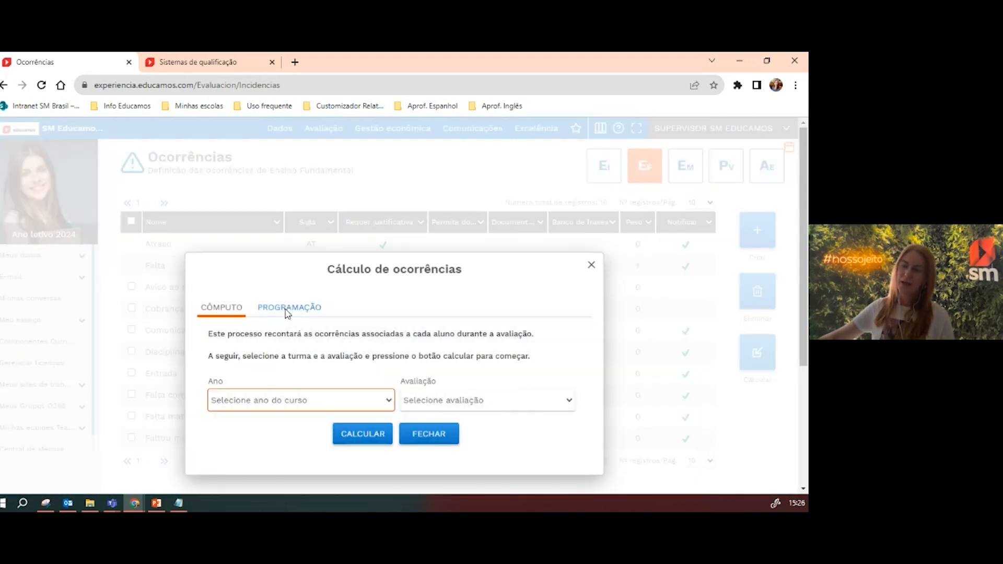
{"action": "left_click", "coordinate": [287, 309]}
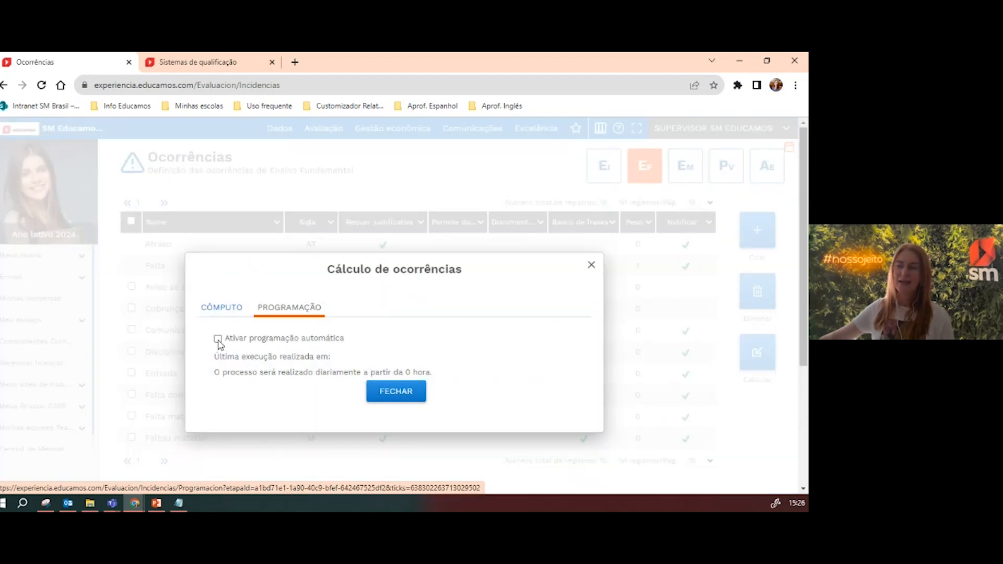
{"action": "left_click", "coordinate": [217, 340]}
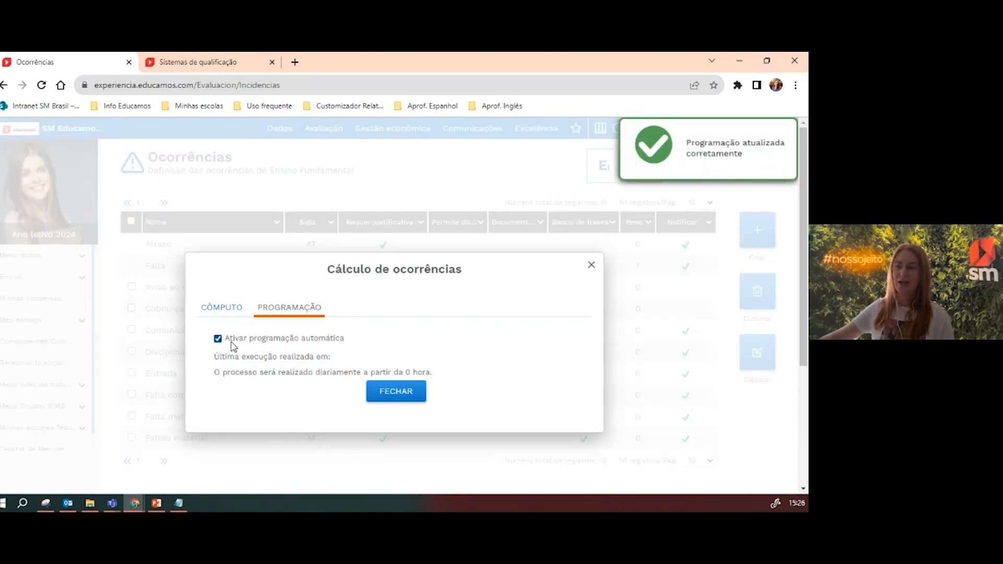
{"action": "left_click_drag", "start_coordinate": [231, 340], "coordinate": [350, 346]}
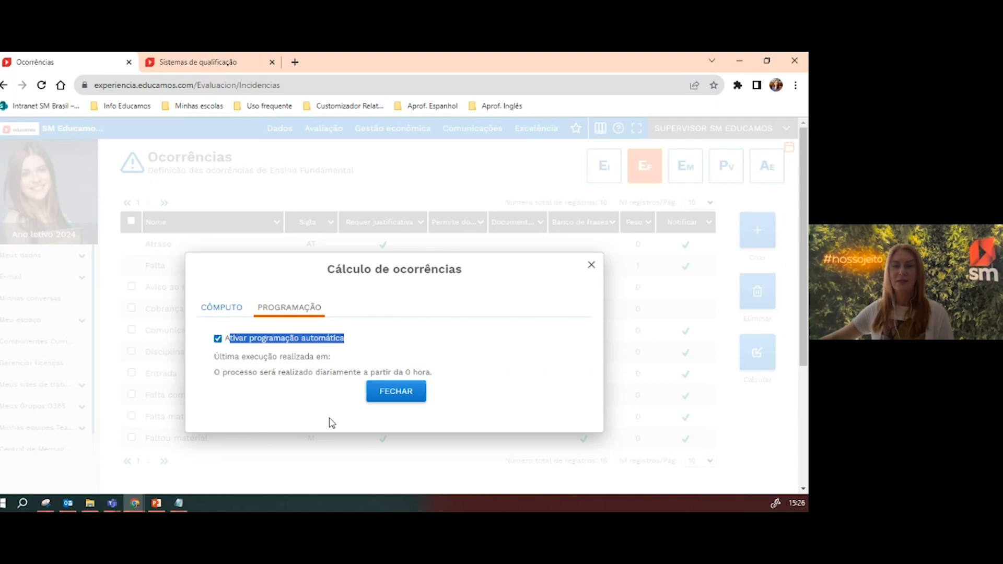
{"action": "left_click", "coordinate": [276, 412]}
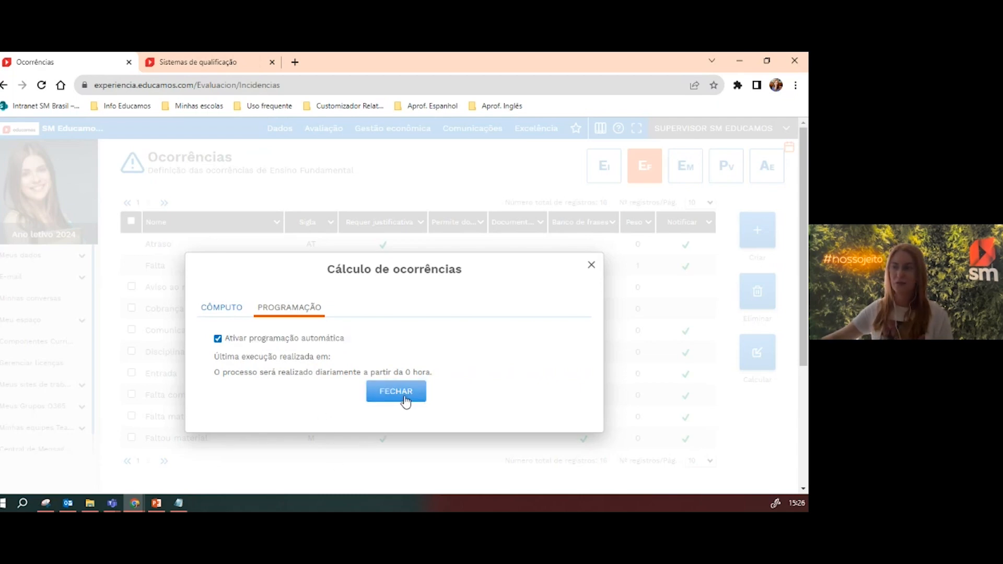
{"action": "left_click", "coordinate": [406, 400]}
Check the Programação settings of the Cálculo de ocorrências again and close the dialog
{"action": "left_click", "coordinate": [748, 361]}
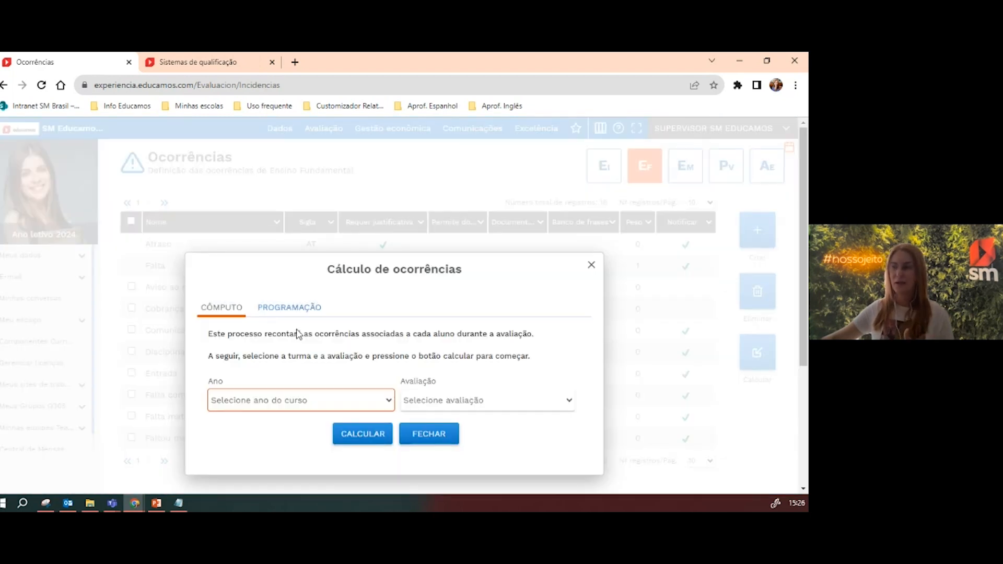
{"action": "left_click", "coordinate": [290, 312]}
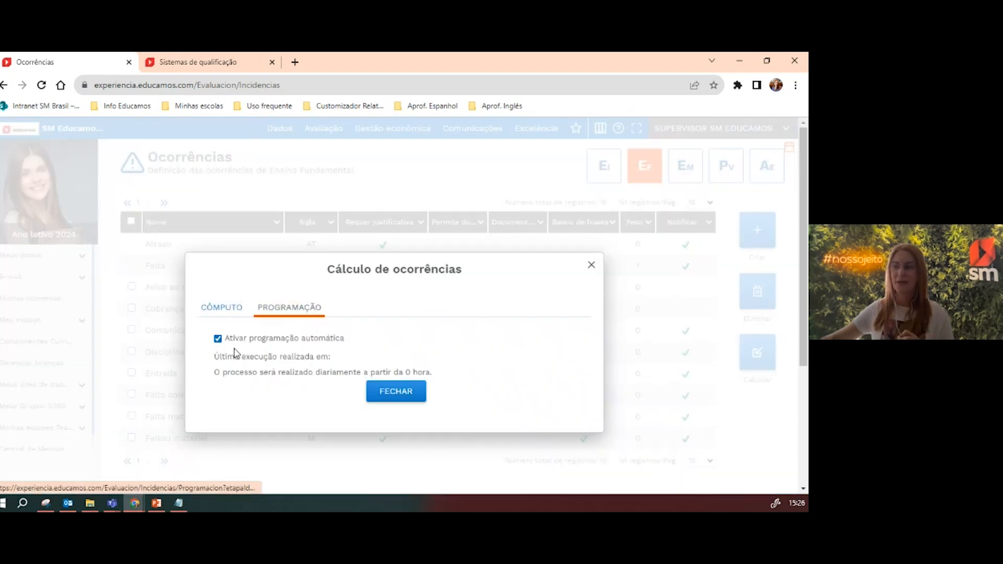
{"action": "left_click", "coordinate": [403, 401]}
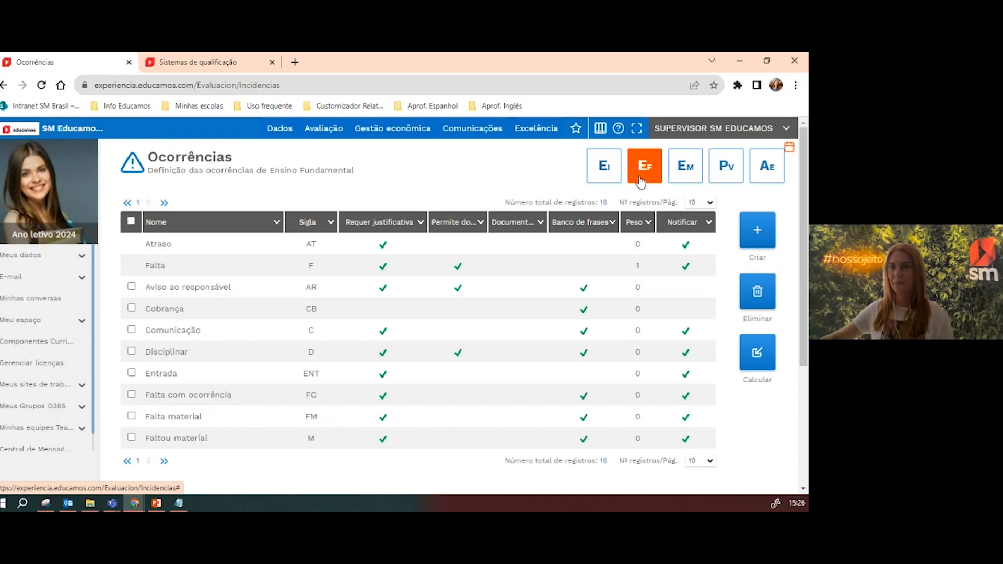
Open the Currículo page for Ano letivo 2024 and display the curriculum of class EF29A
{"action": "left_click", "coordinate": [334, 132]}
{"action": "left_click", "coordinate": [365, 215]}
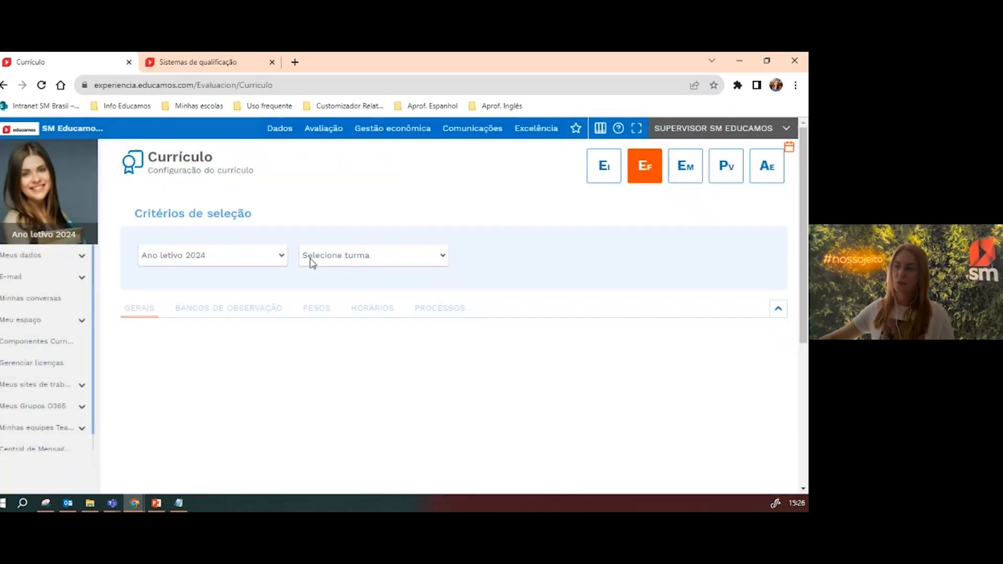
{"action": "left_click", "coordinate": [315, 266]}
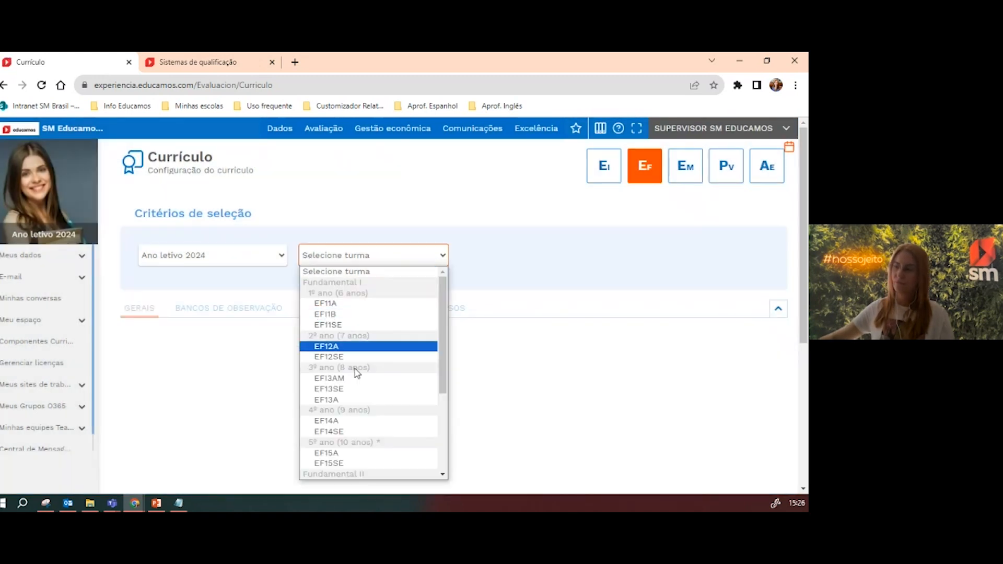
{"action": "scroll", "coordinate": [356, 376], "scroll_direction": "down", "scroll_amount": 3}
{"action": "left_click", "coordinate": [335, 452]}
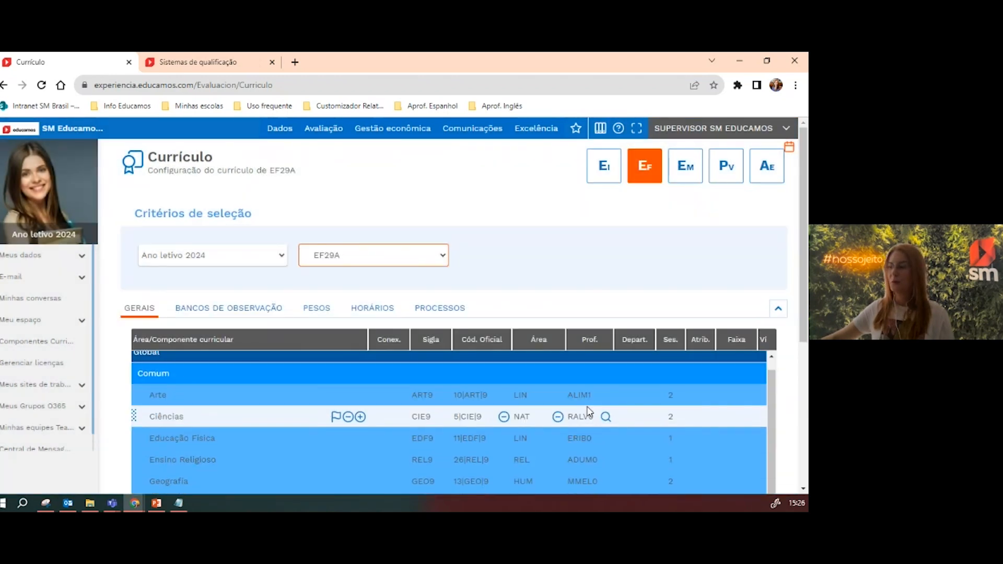
Review the curricular components and teachers of EF29A, and open the class's Horários settings
{"action": "scroll", "coordinate": [584, 403], "scroll_direction": "down", "scroll_amount": 2}
{"action": "scroll", "coordinate": [584, 406], "scroll_direction": "down", "scroll_amount": 1}
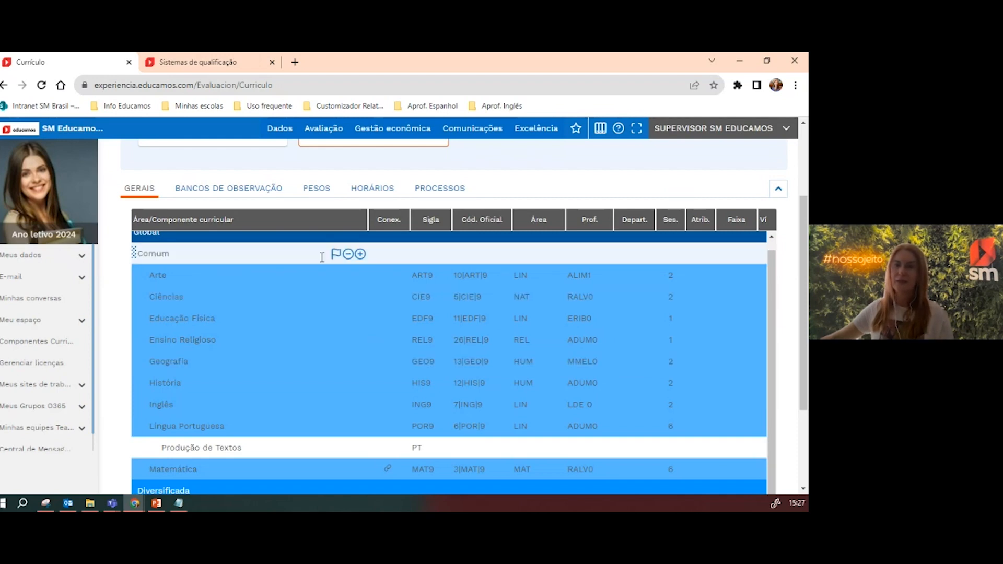
{"action": "left_click", "coordinate": [374, 194]}
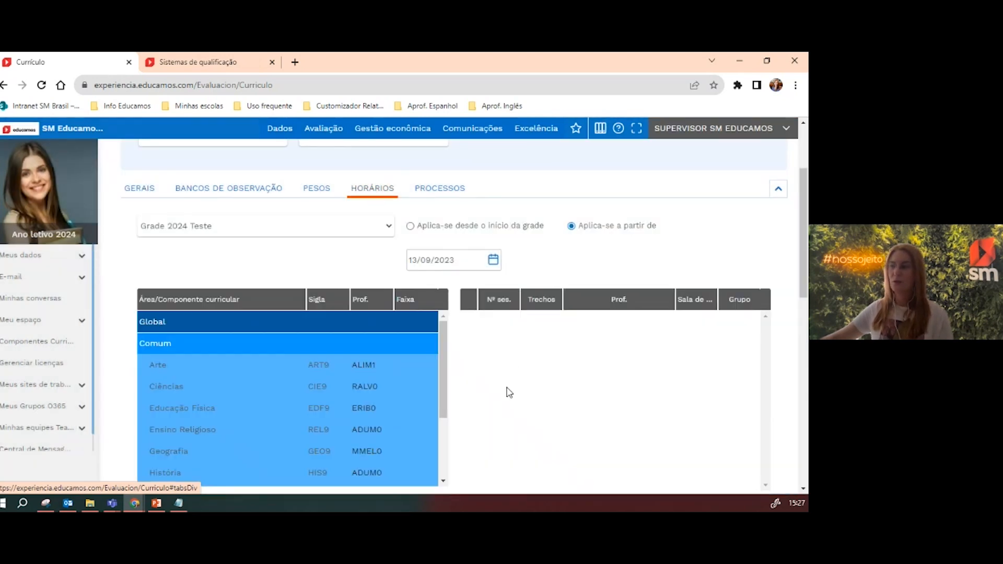
Return to the general settings of the EF29A curriculum and review its components, teachers and weekly sessions
{"action": "scroll", "coordinate": [486, 392], "scroll_direction": "up", "scroll_amount": 5}
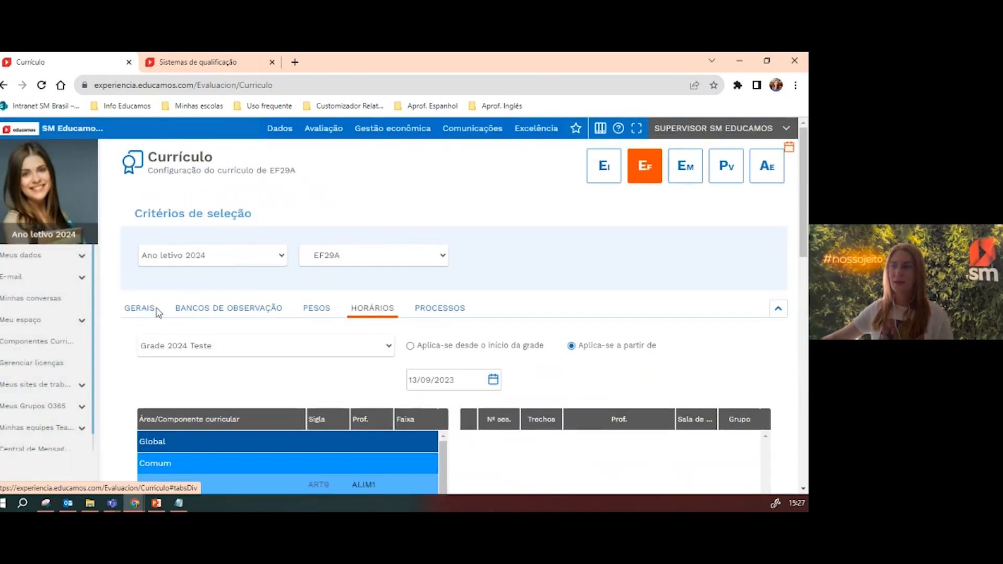
{"action": "left_click", "coordinate": [153, 310]}
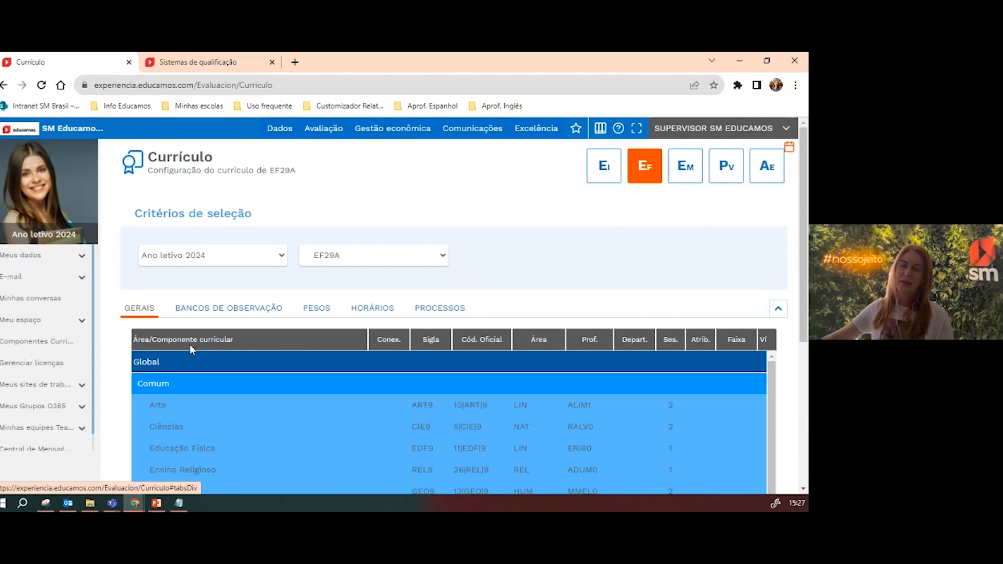
{"action": "scroll", "coordinate": [193, 347], "scroll_direction": "down", "scroll_amount": 5}
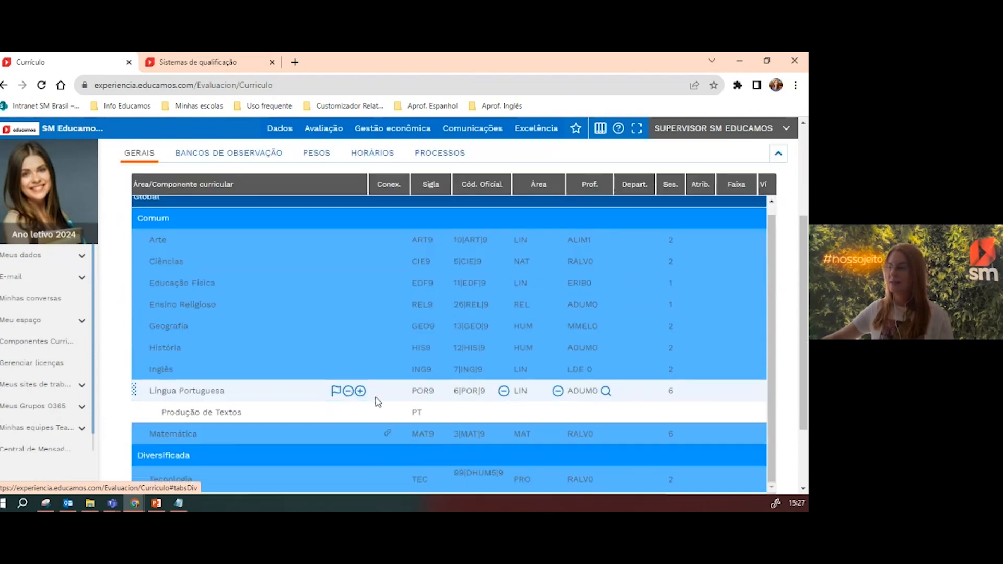
{"action": "scroll", "coordinate": [379, 402], "scroll_direction": "down", "scroll_amount": 2}
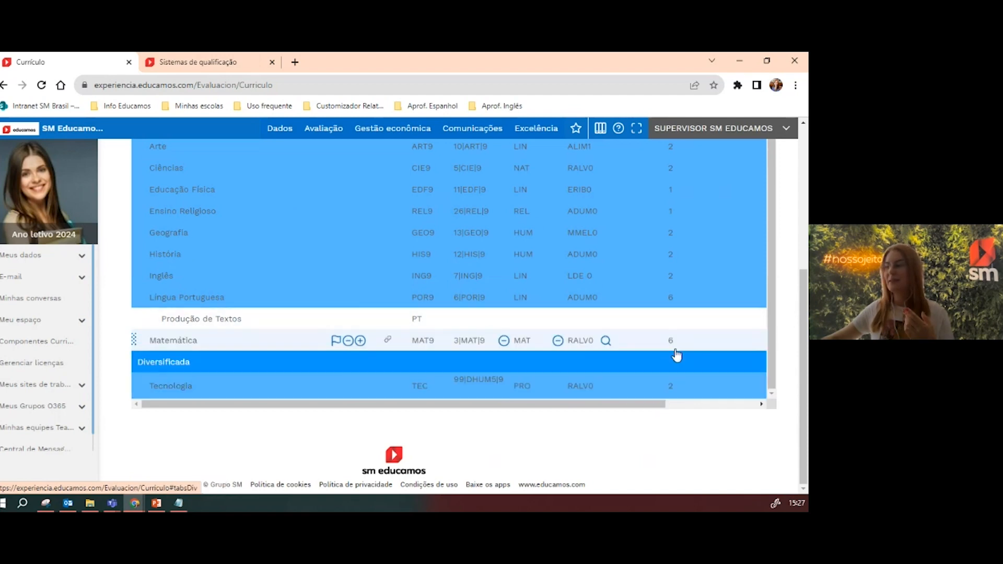
{"action": "scroll", "coordinate": [482, 351], "scroll_direction": "up", "scroll_amount": 1}
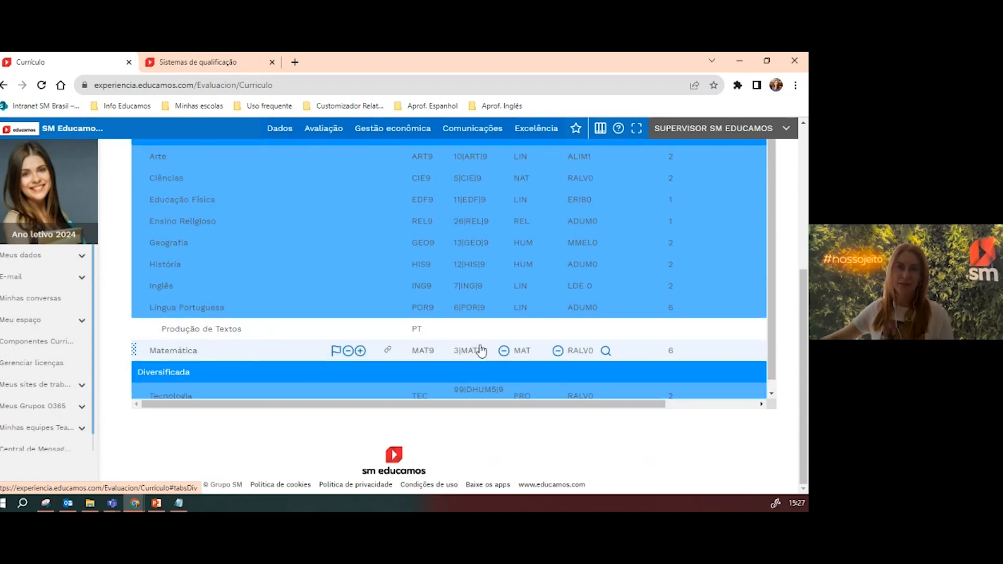
{"action": "scroll", "coordinate": [482, 351], "scroll_direction": "up", "scroll_amount": 5}
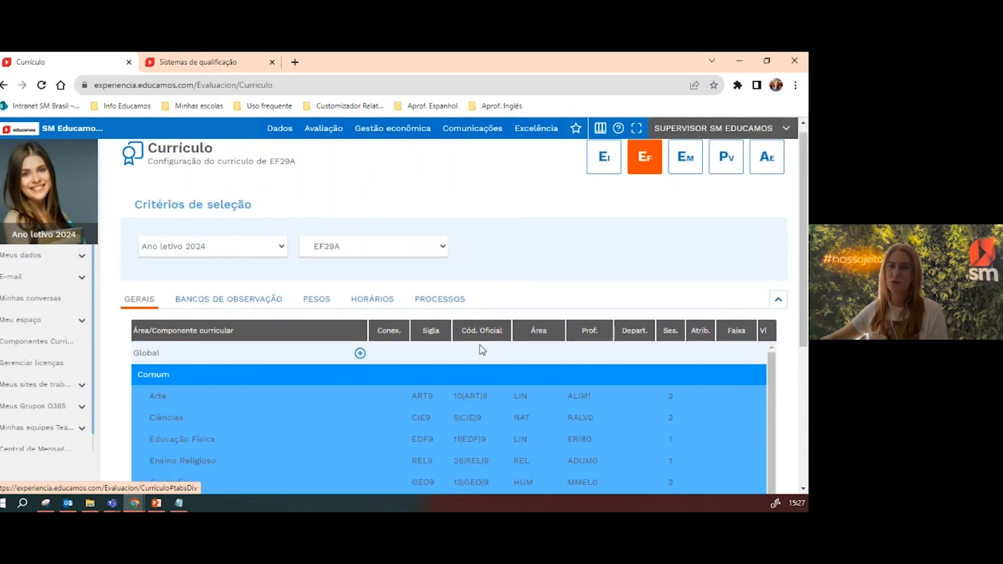
Open the Gestão econômica definitions, close the Sistemas de qualificação page, and display the Períodos de cobrança
{"action": "left_click", "coordinate": [393, 131]}
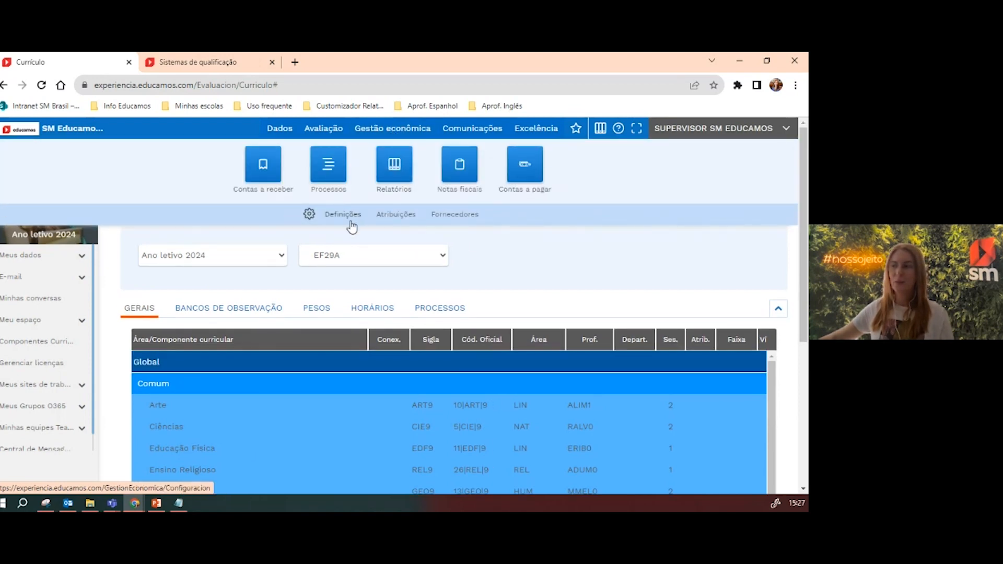
{"action": "left_click", "coordinate": [336, 216]}
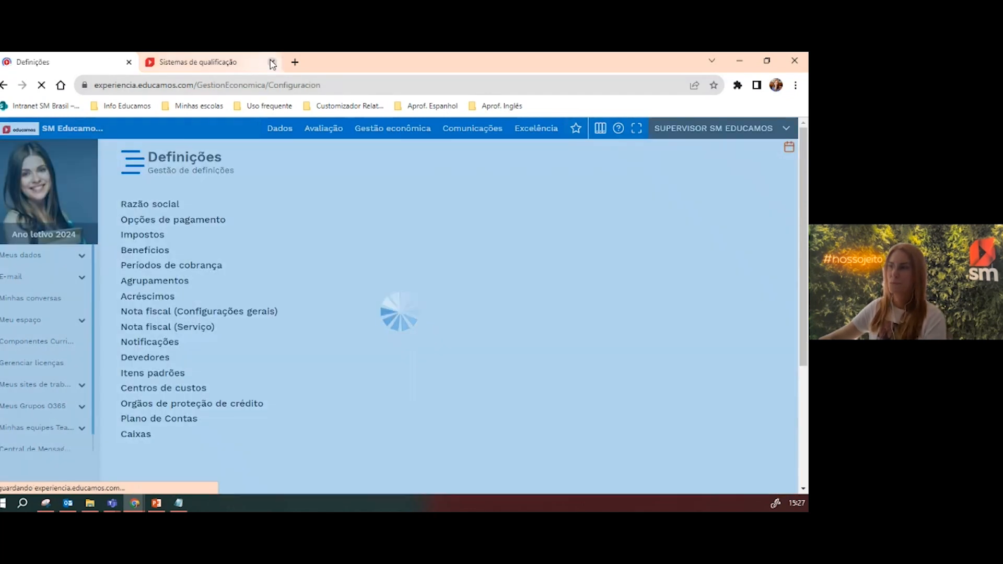
{"action": "left_click", "coordinate": [272, 61]}
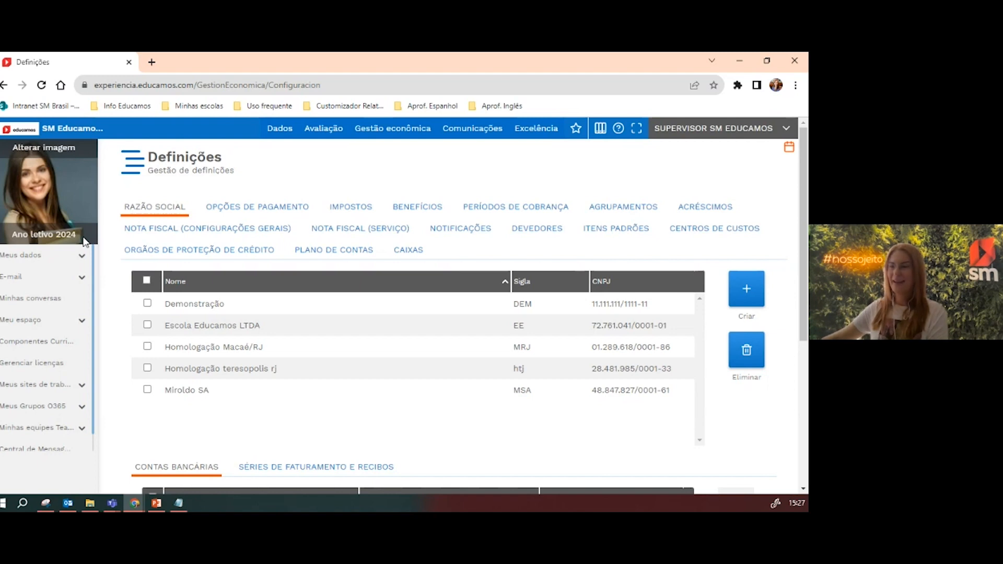
{"action": "left_click", "coordinate": [509, 209]}
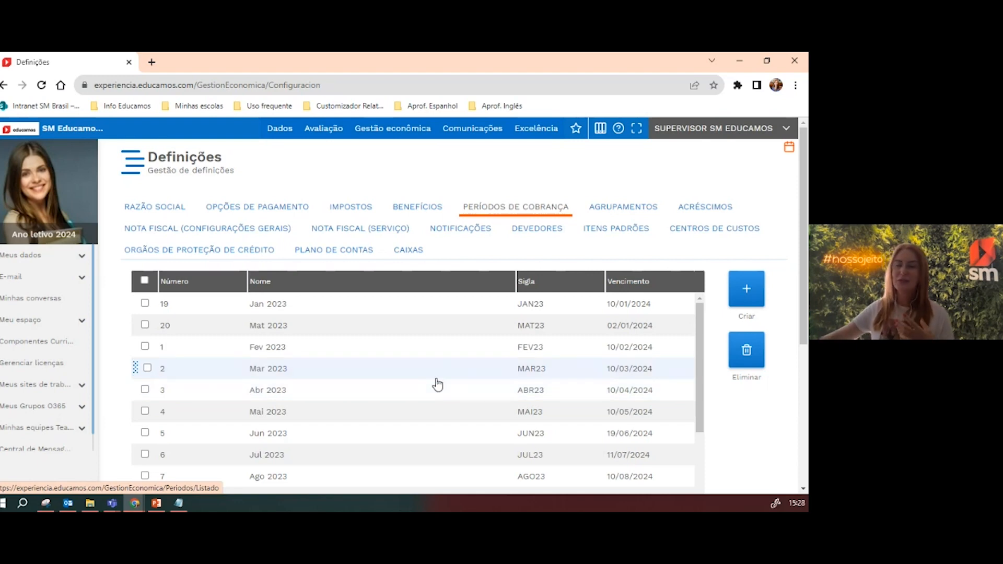
Edit the Jan 2023 charging period, setting Nome to Jan 2024, Sigla to JAN24, Parcela to 2024/01 and Competência to 01/2024
{"action": "left_click", "coordinate": [258, 312]}
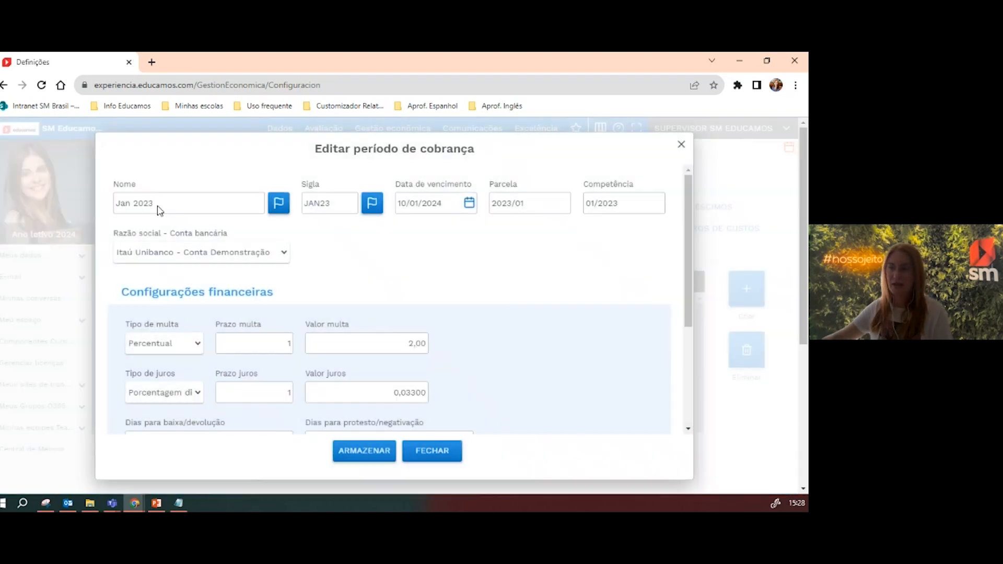
{"action": "left_click", "coordinate": [158, 206]}
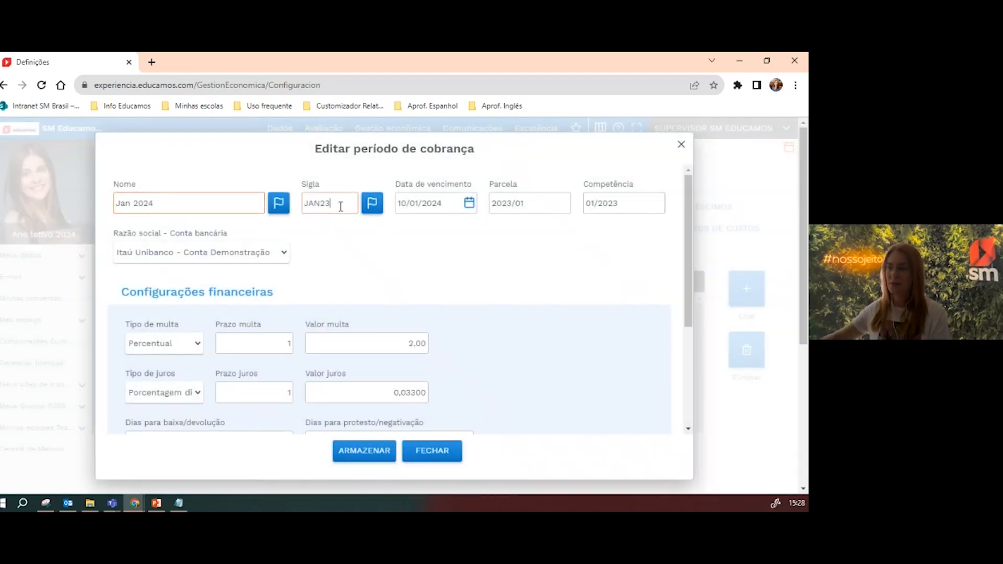
{"action": "key", "text": "BackSpace"}
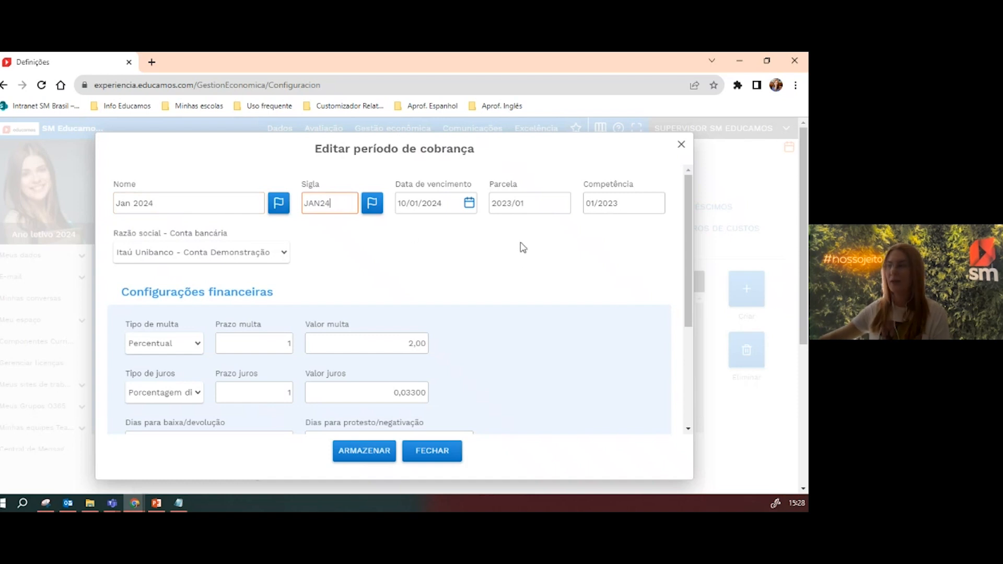
{"action": "left_click", "coordinate": [510, 204]}
{"action": "key", "text": "BackSpace"}
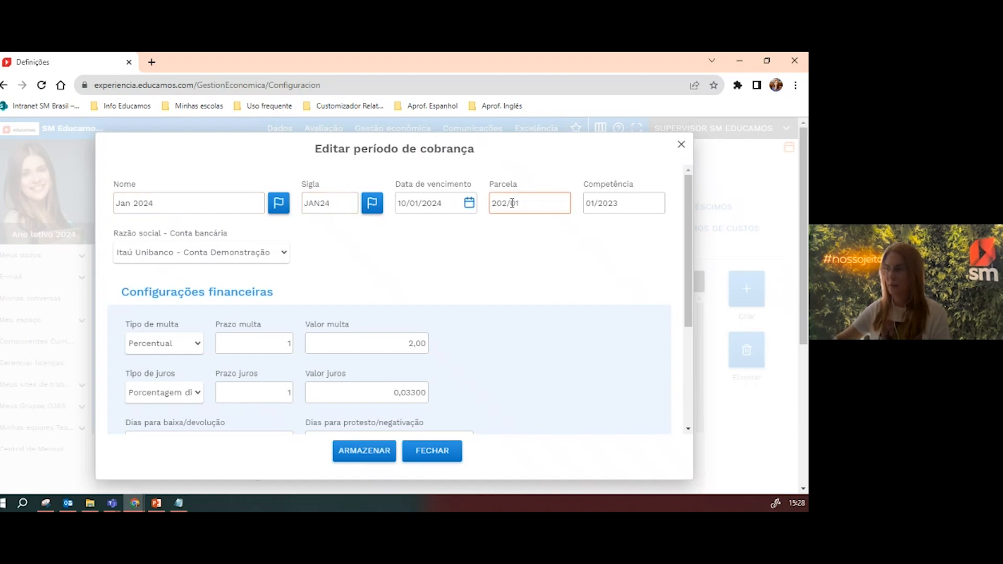
{"action": "type", "text": "4"}
{"action": "left_click", "coordinate": [620, 204]}
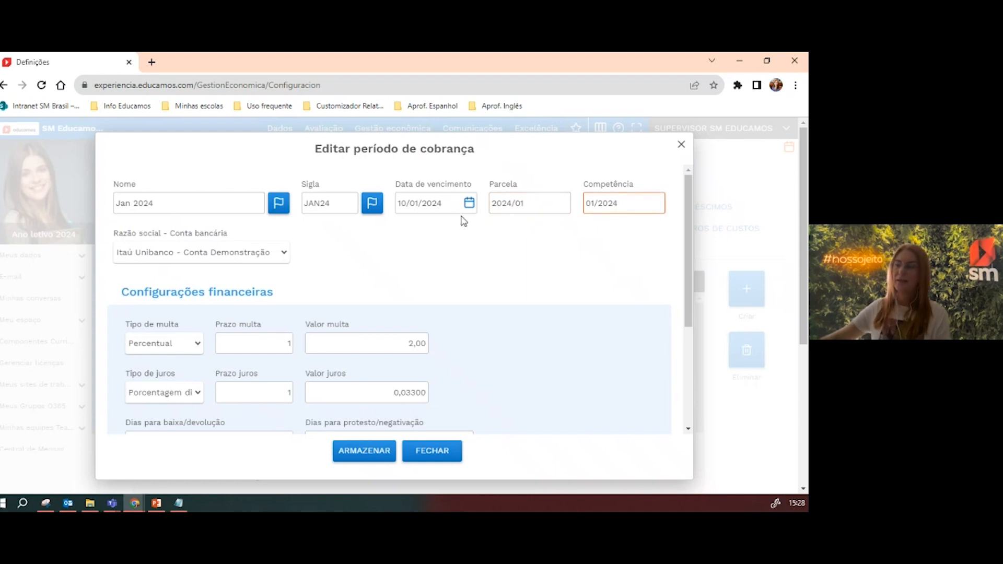
Check the January charging period's financial and non-working-day settings and save the period
{"action": "scroll", "coordinate": [366, 329], "scroll_direction": "down", "scroll_amount": 3}
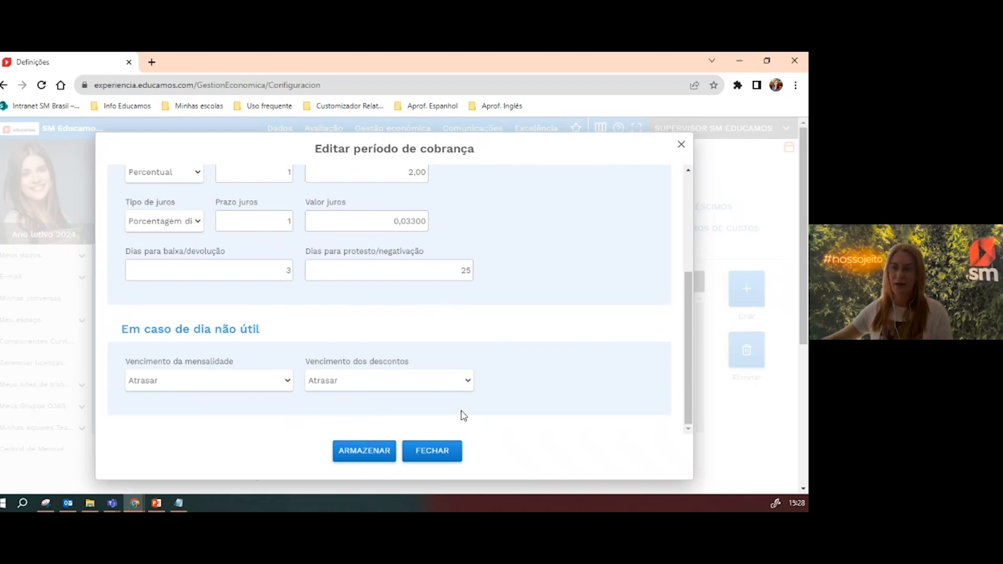
{"action": "scroll", "coordinate": [296, 405], "scroll_direction": "up", "scroll_amount": 3}
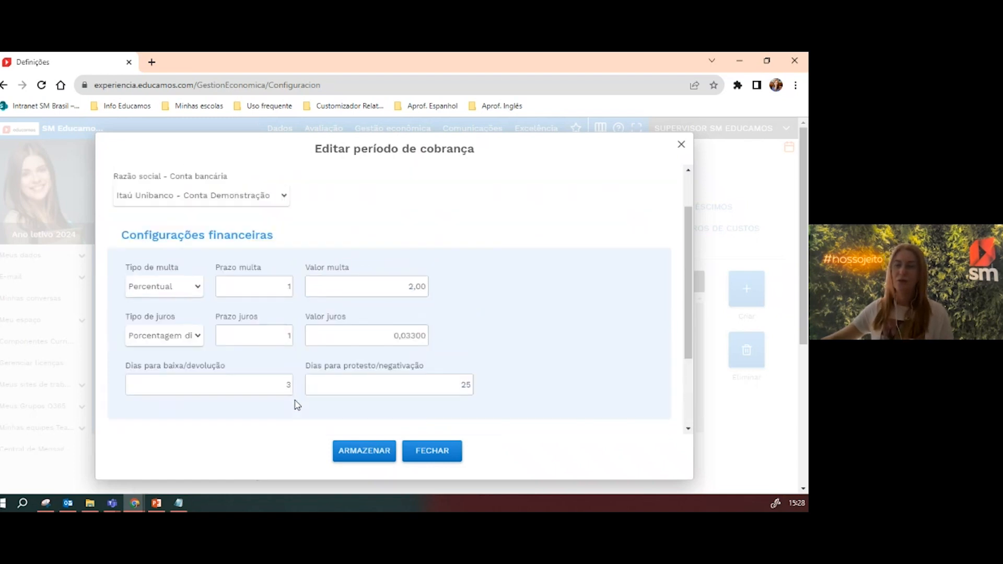
{"action": "scroll", "coordinate": [297, 405], "scroll_direction": "up", "scroll_amount": 2}
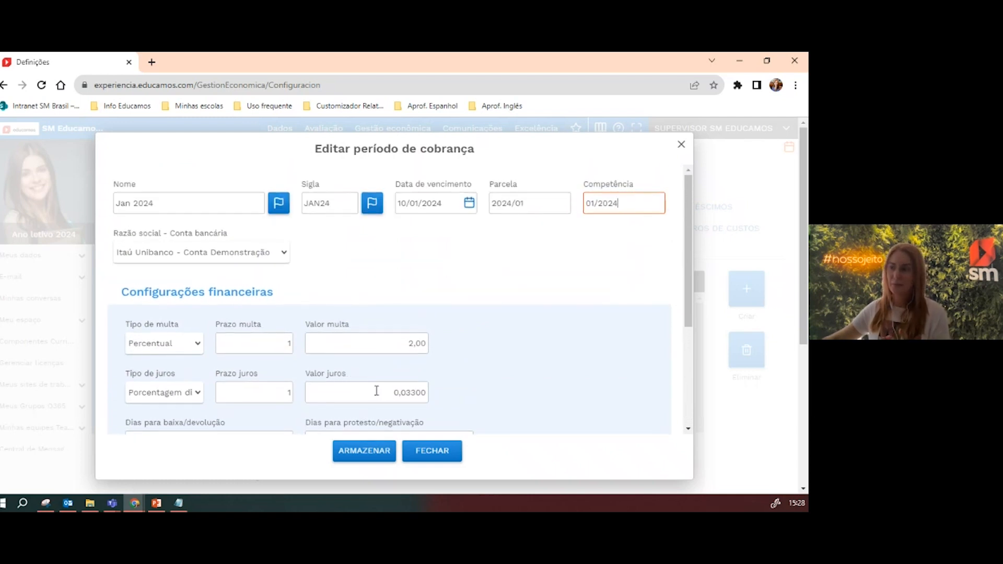
{"action": "left_click", "coordinate": [362, 463]}
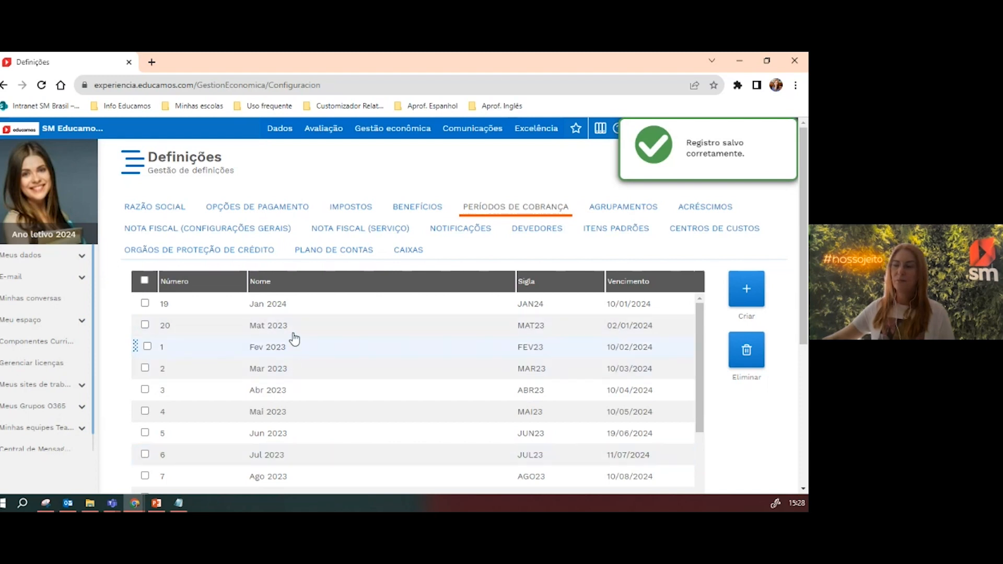
Look through the list of charging periods and display the Benefícios definitions
{"action": "scroll", "coordinate": [295, 397], "scroll_direction": "down", "scroll_amount": 6}
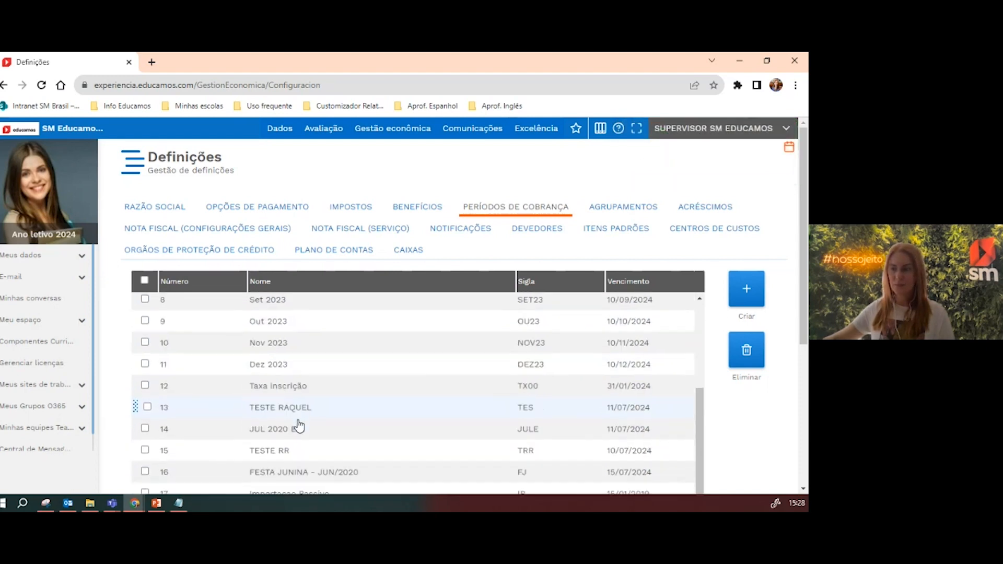
{"action": "scroll", "coordinate": [299, 426], "scroll_direction": "up", "scroll_amount": 6}
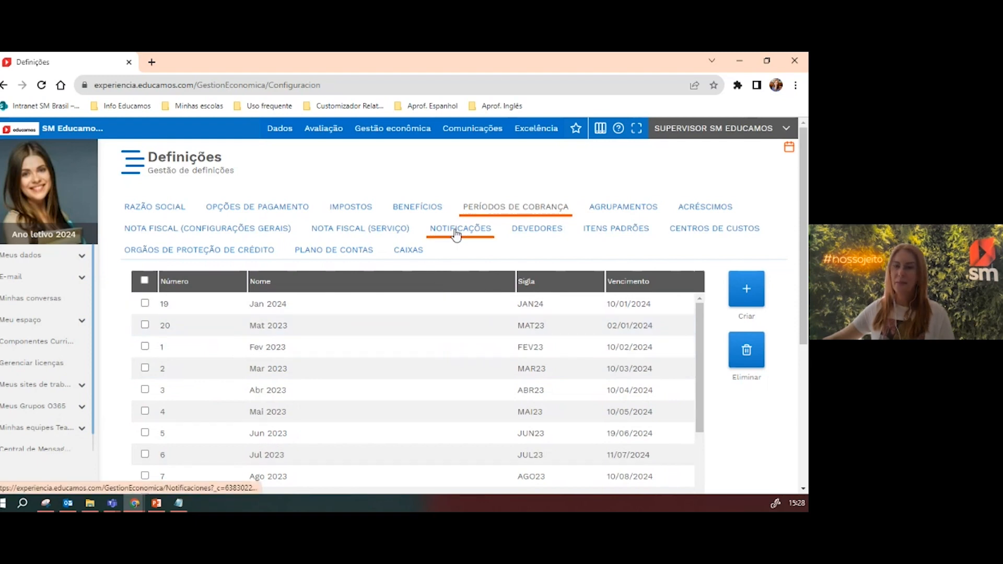
{"action": "left_click", "coordinate": [401, 213]}
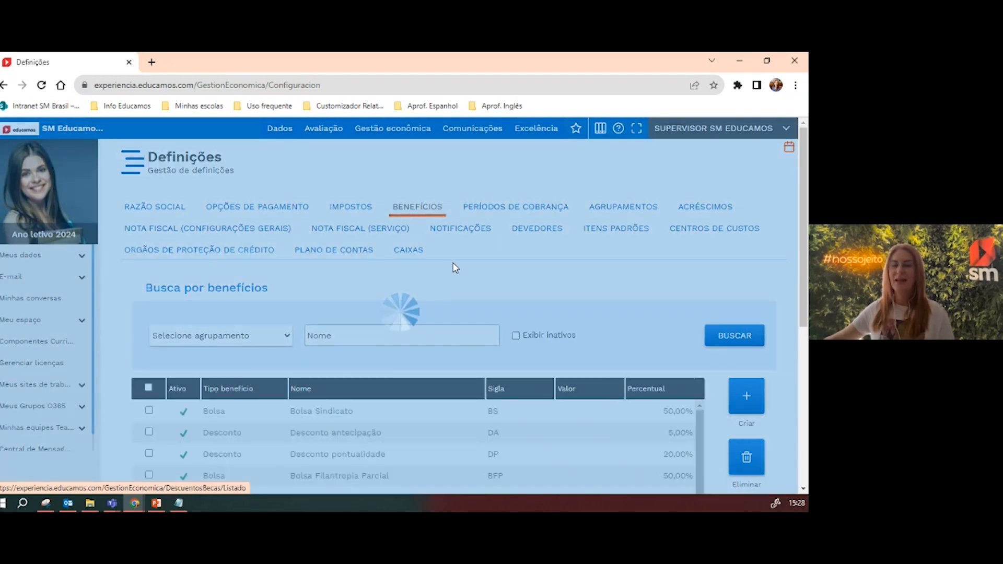
Examine the list of benefits, comparing the types, names and percentages of the scholarships and discounts
{"action": "scroll", "coordinate": [447, 316], "scroll_direction": "down", "scroll_amount": 4}
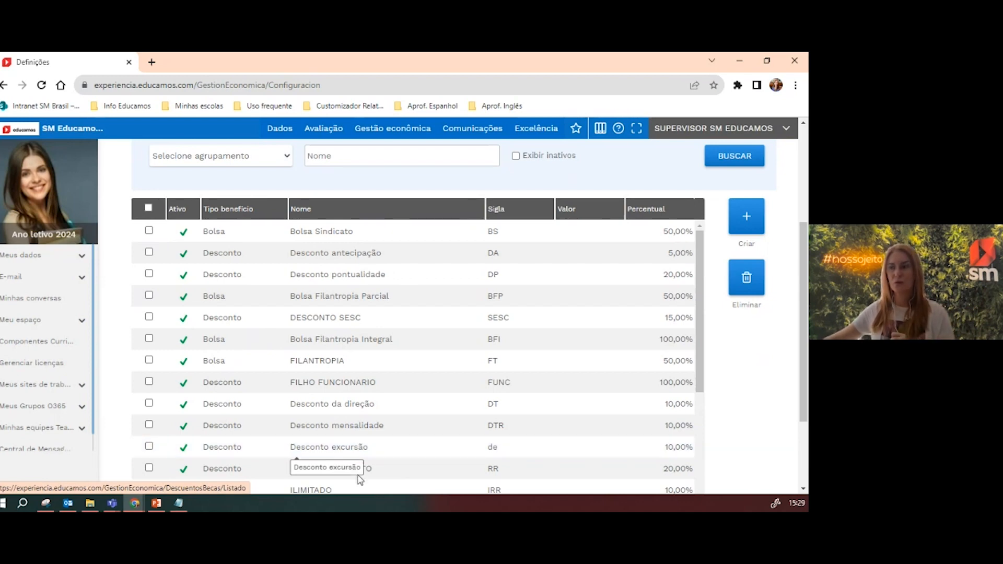
{"action": "scroll", "coordinate": [381, 437], "scroll_direction": "up", "scroll_amount": 3}
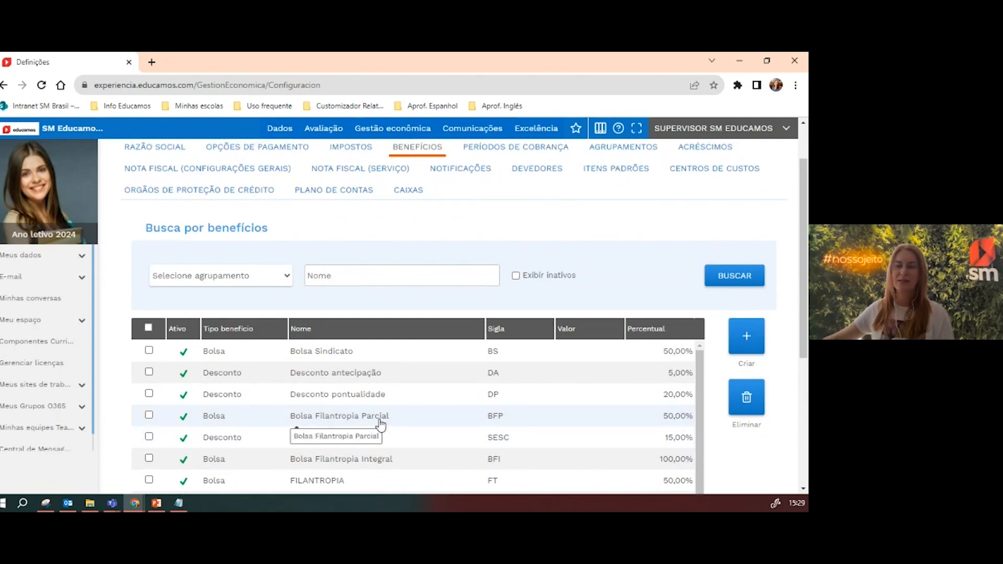
{"action": "scroll", "coordinate": [383, 432], "scroll_direction": "down", "scroll_amount": 3}
{"action": "scroll", "coordinate": [376, 422], "scroll_direction": "up", "scroll_amount": 1}
{"action": "scroll", "coordinate": [375, 420], "scroll_direction": "up", "scroll_amount": 1}
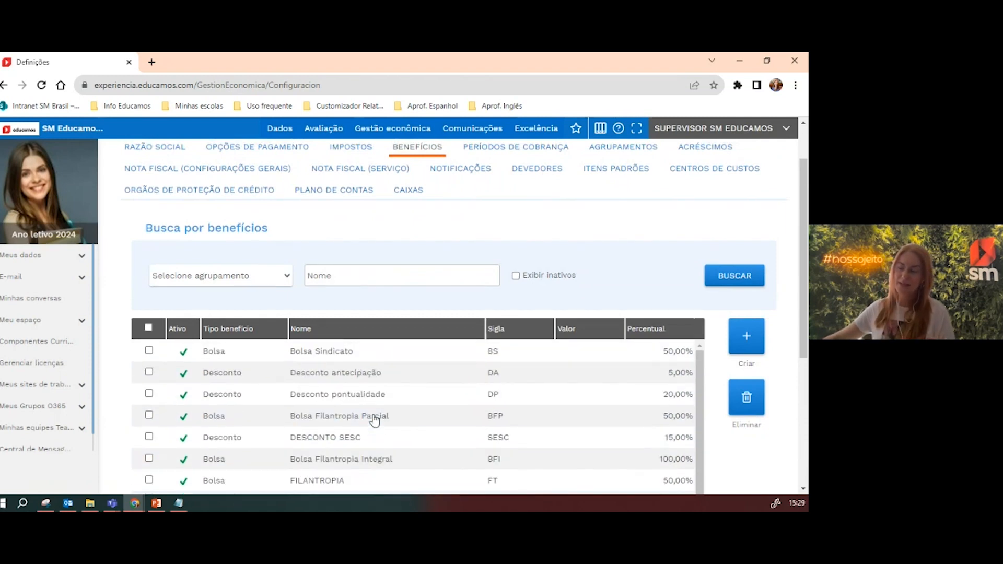
{"action": "left_click_drag", "start_coordinate": [800, 250], "coordinate": [801, 309]}
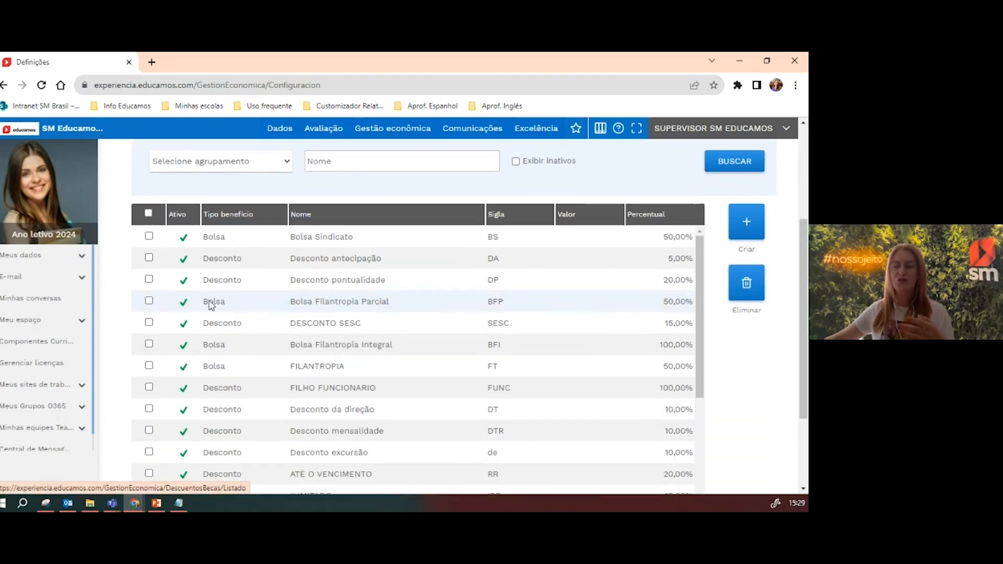
{"action": "scroll", "coordinate": [277, 361], "scroll_direction": "down", "scroll_amount": 6}
{"action": "scroll", "coordinate": [269, 395], "scroll_direction": "up", "scroll_amount": 4}
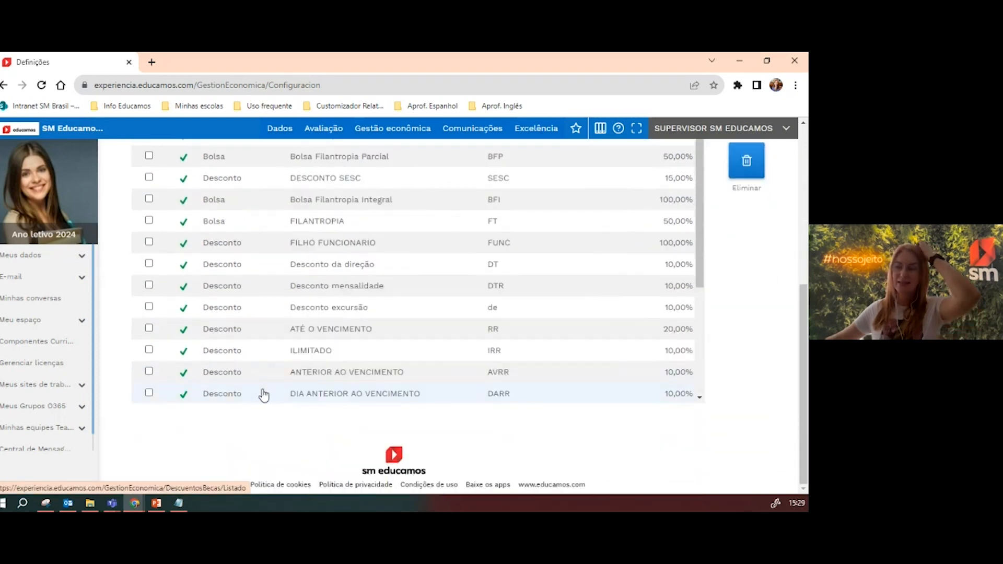
{"action": "scroll", "coordinate": [168, 394], "scroll_direction": "up", "scroll_amount": 8}
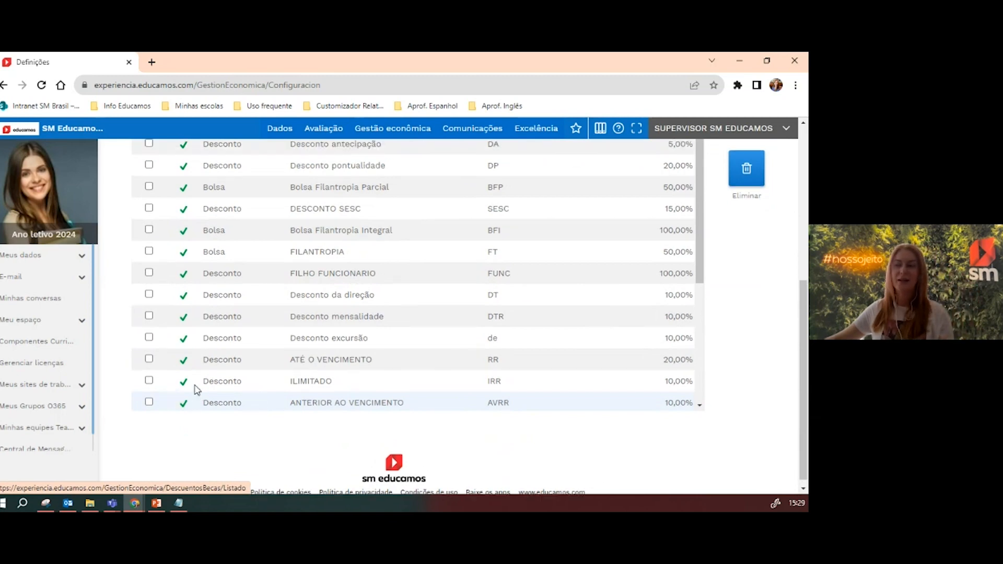
{"action": "scroll", "coordinate": [262, 403], "scroll_direction": "down", "scroll_amount": 8}
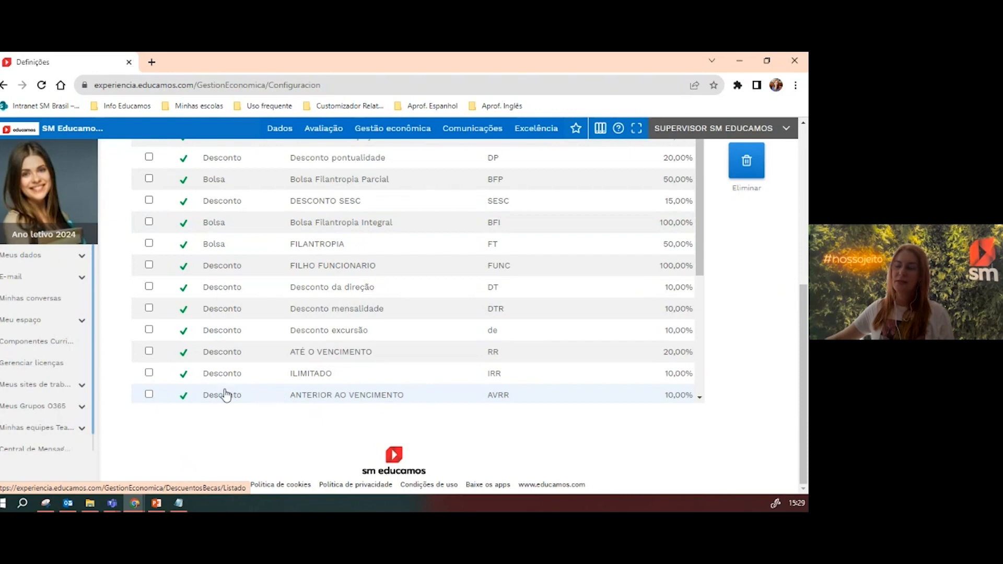
{"action": "left_click", "coordinate": [149, 373]}
{"action": "scroll", "coordinate": [350, 402], "scroll_direction": "up", "scroll_amount": 6}
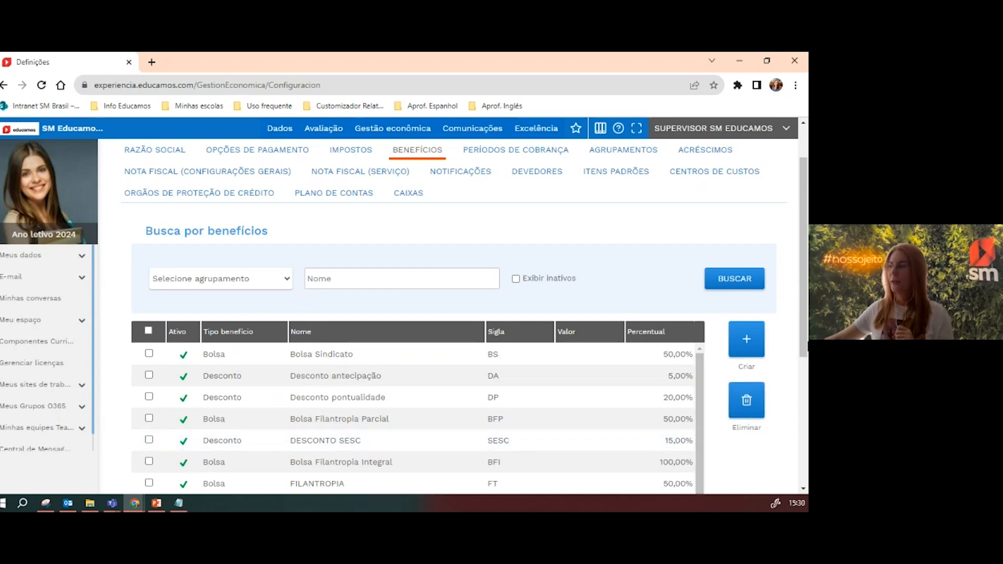
{"action": "scroll", "coordinate": [682, 298], "scroll_direction": "up", "scroll_amount": 1}
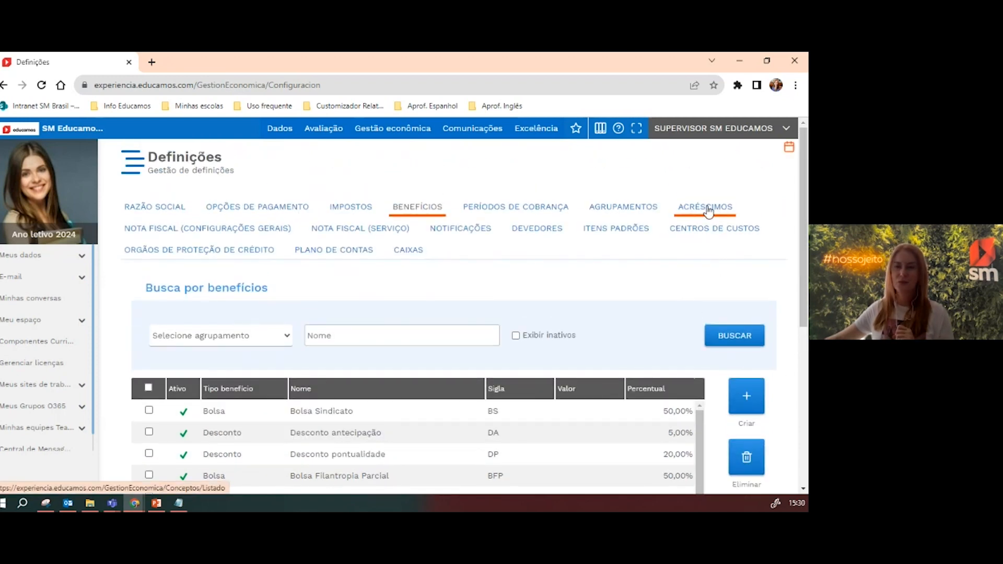
Display the Acréscimos for Ano letivo 2024 and open Mensalidade Ensino Fundamental at its basic data
{"action": "left_click", "coordinate": [707, 208]}
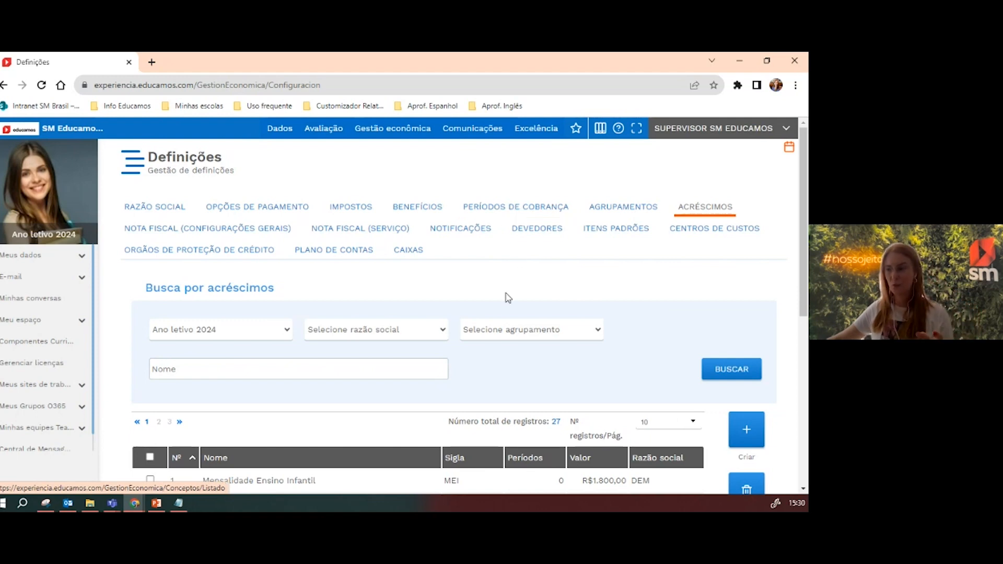
{"action": "scroll", "coordinate": [499, 321], "scroll_direction": "down", "scroll_amount": 3}
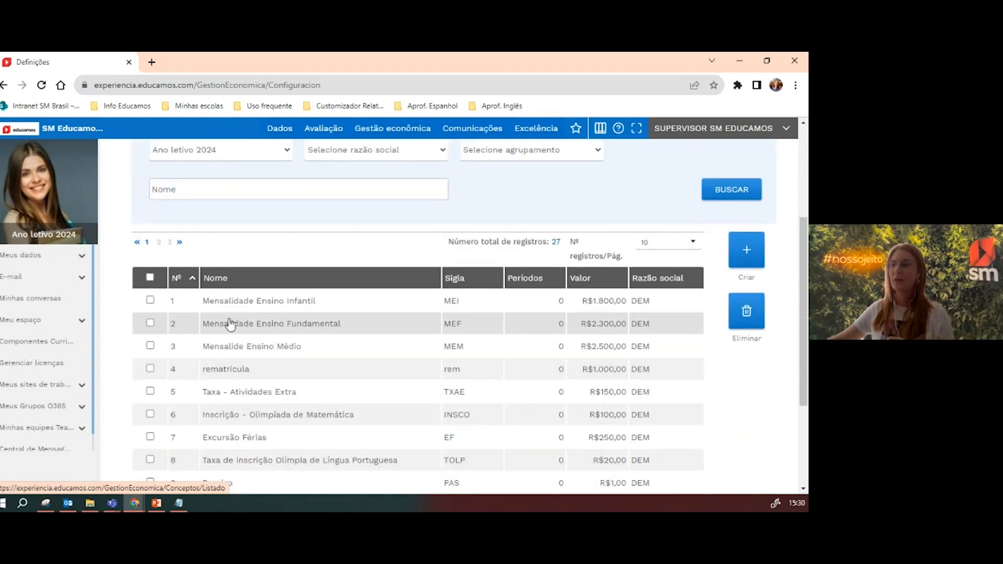
{"action": "left_click", "coordinate": [267, 329]}
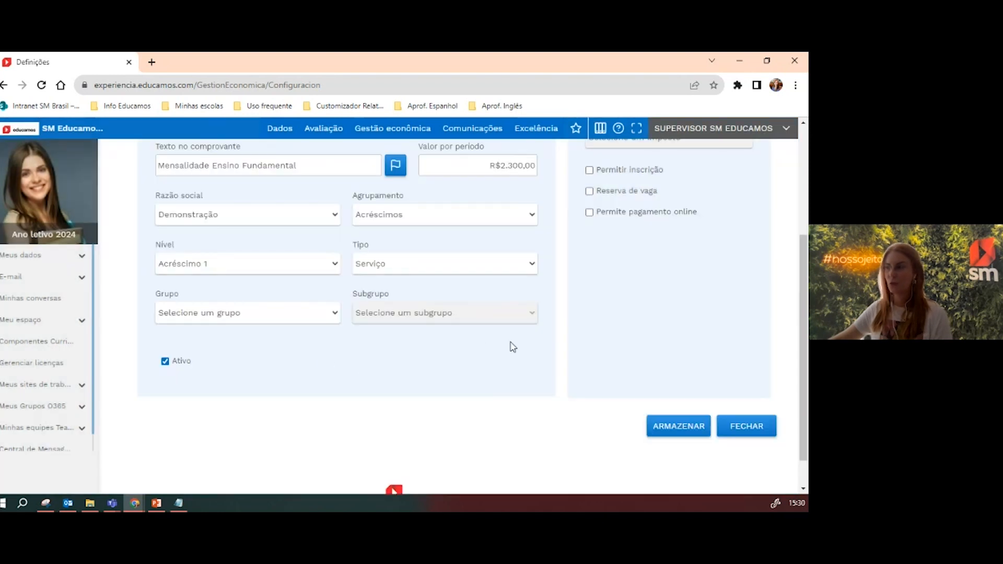
{"action": "scroll", "coordinate": [510, 346], "scroll_direction": "up", "scroll_amount": 3}
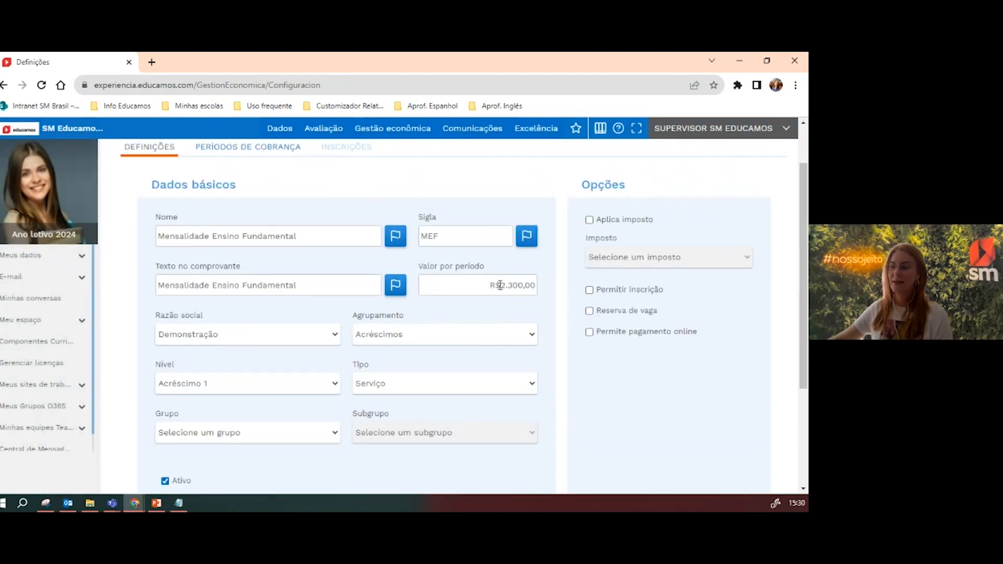
Set the Valor por período of Mensalidade Ensino Fundamental to R$2.500,00 and save the record
{"action": "left_click_drag", "start_coordinate": [505, 289], "coordinate": [536, 290]}
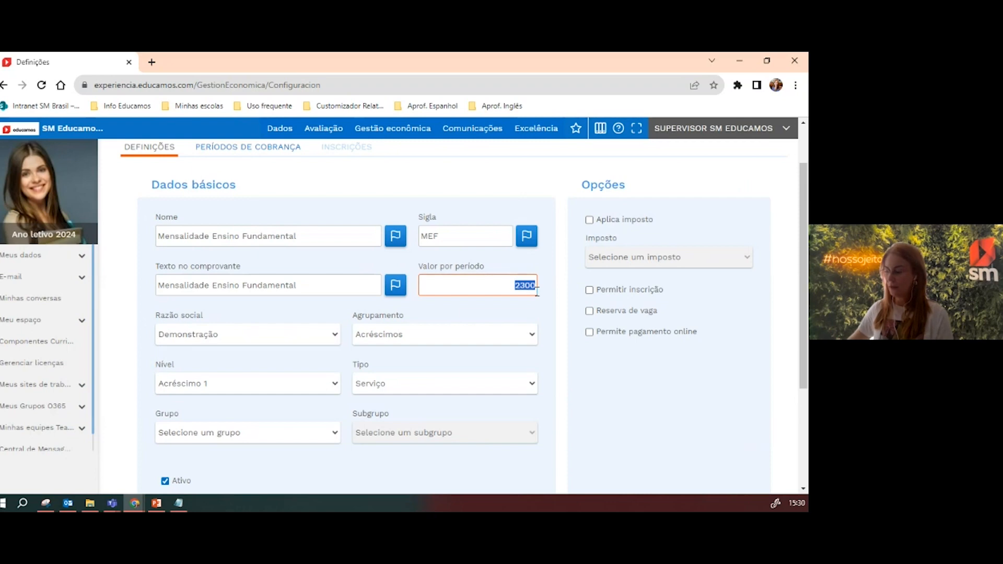
{"action": "type", "text": "2.500,00"}
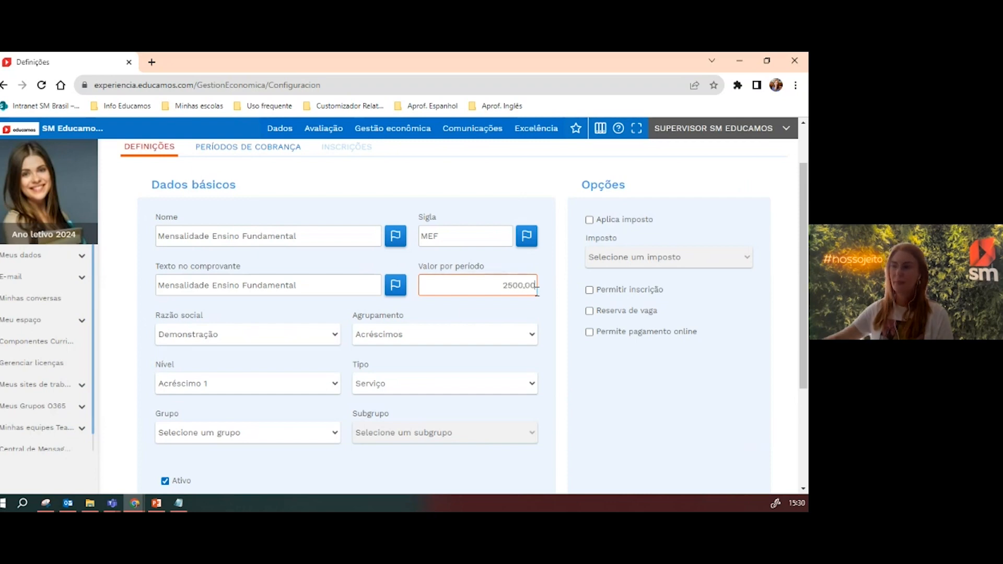
{"action": "left_click", "coordinate": [601, 406]}
{"action": "scroll", "coordinate": [580, 449], "scroll_direction": "down", "scroll_amount": 3}
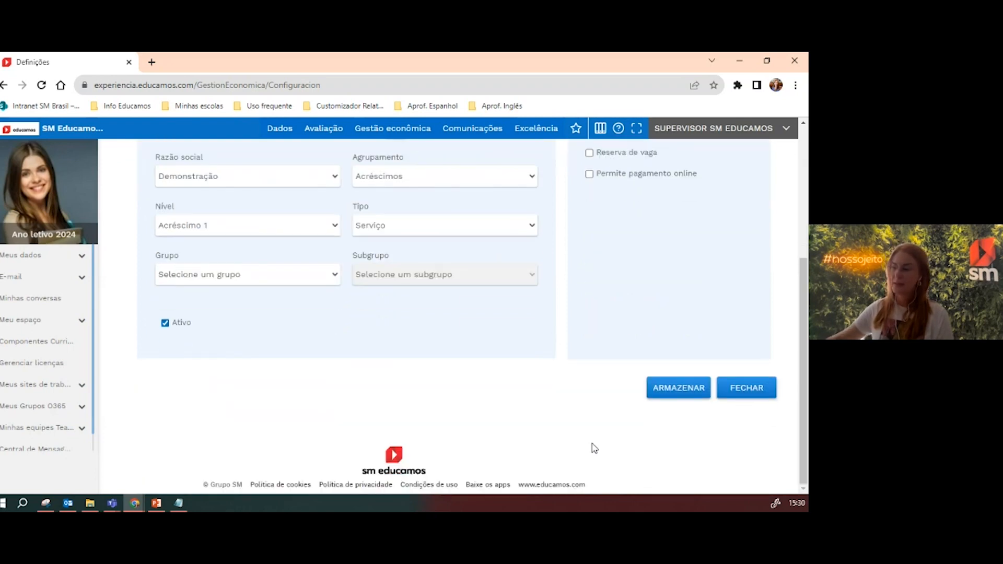
{"action": "left_click", "coordinate": [666, 393]}
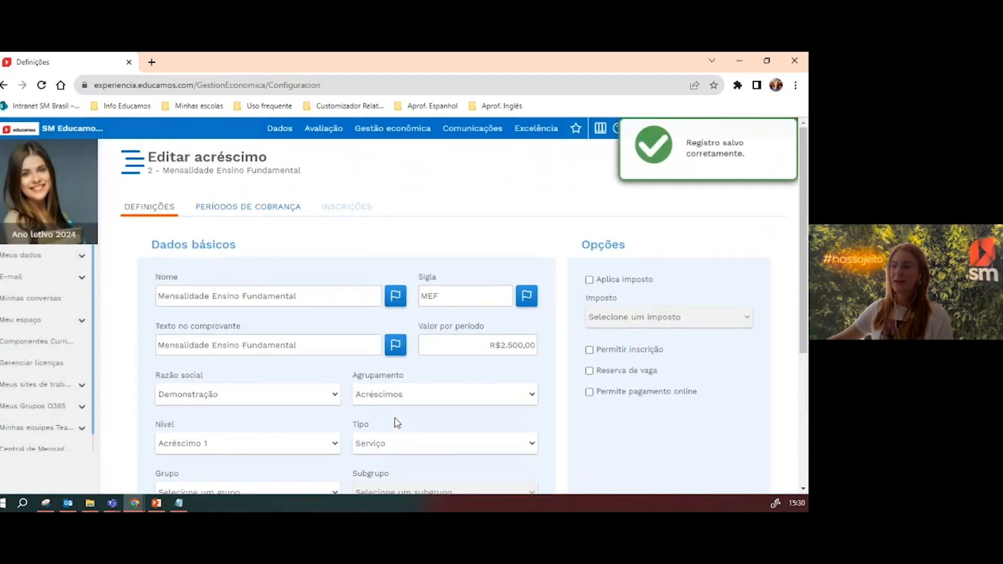
Check the values per charging period of Mensalidade Ensino Fundamental and close the record
{"action": "left_click", "coordinate": [236, 209]}
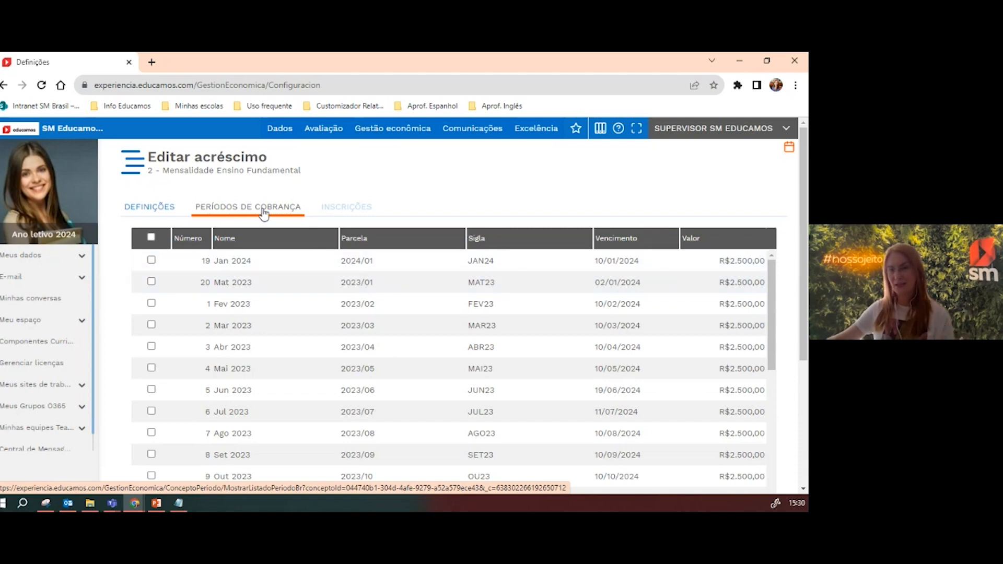
{"action": "left_click", "coordinate": [165, 208]}
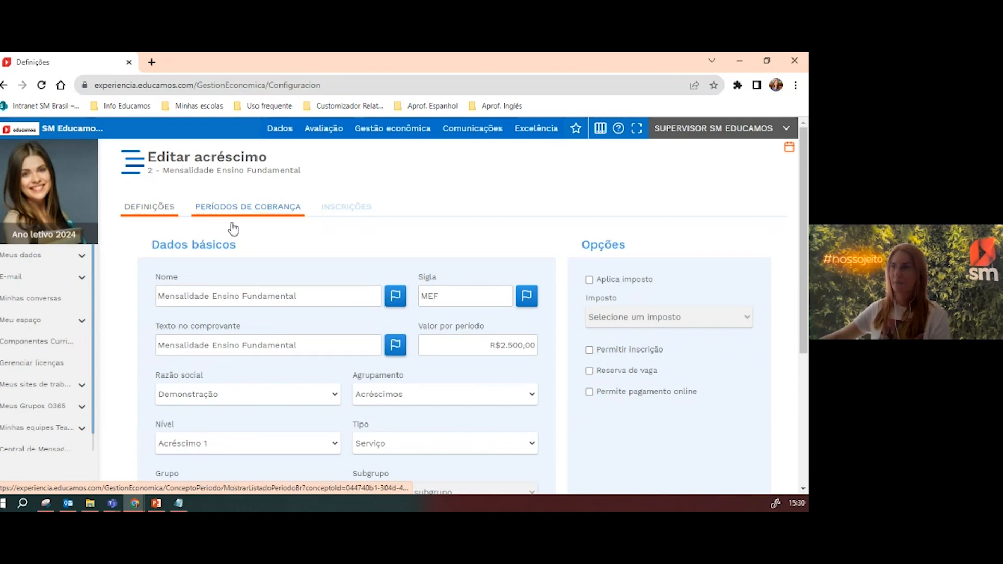
{"action": "scroll", "coordinate": [737, 460], "scroll_direction": "down", "scroll_amount": 4}
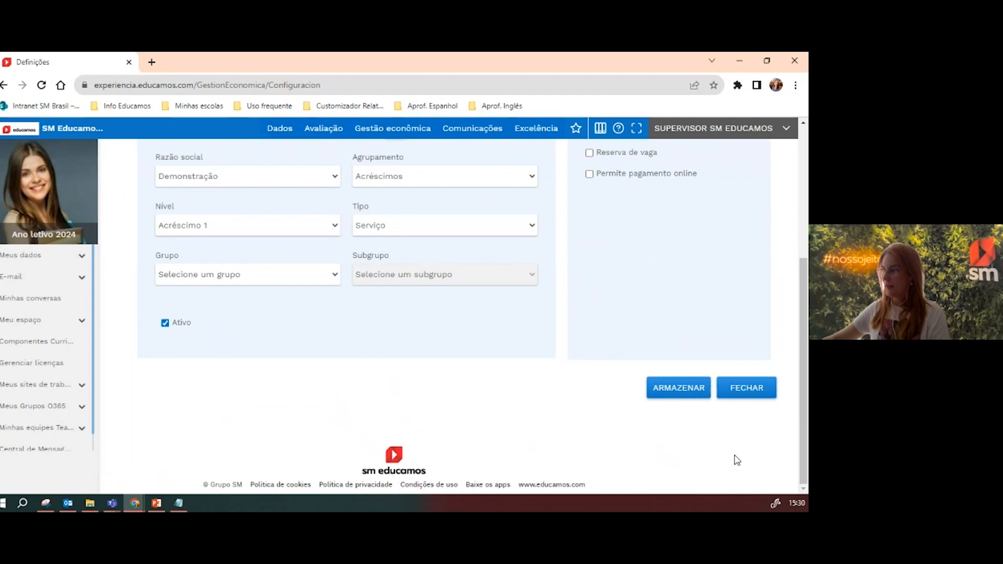
{"action": "left_click", "coordinate": [748, 395]}
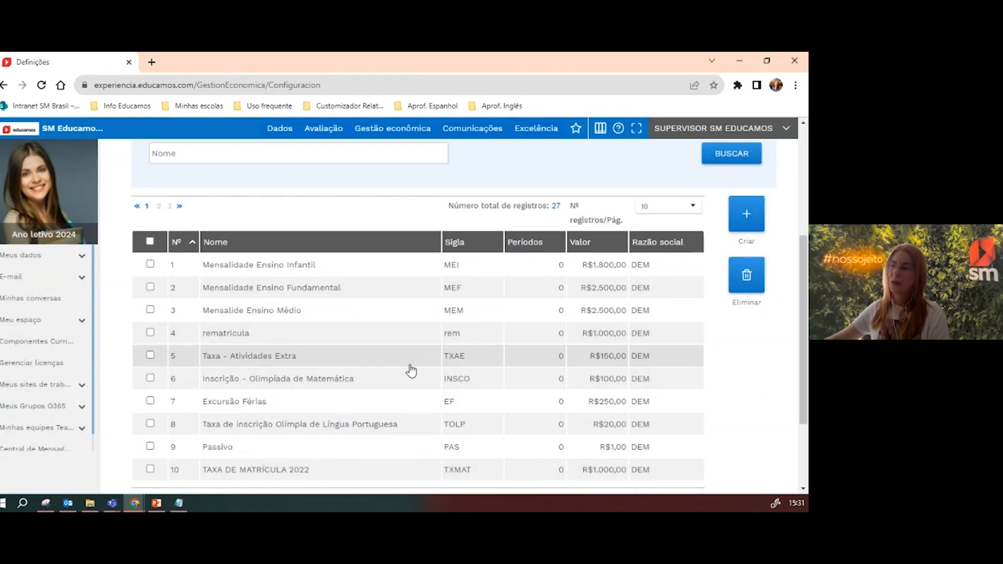
Display the Notificações definitions and review the manual and automatic notification settings for Demonstração
{"action": "scroll", "coordinate": [404, 367], "scroll_direction": "up", "scroll_amount": 4}
{"action": "left_click", "coordinate": [450, 229]}
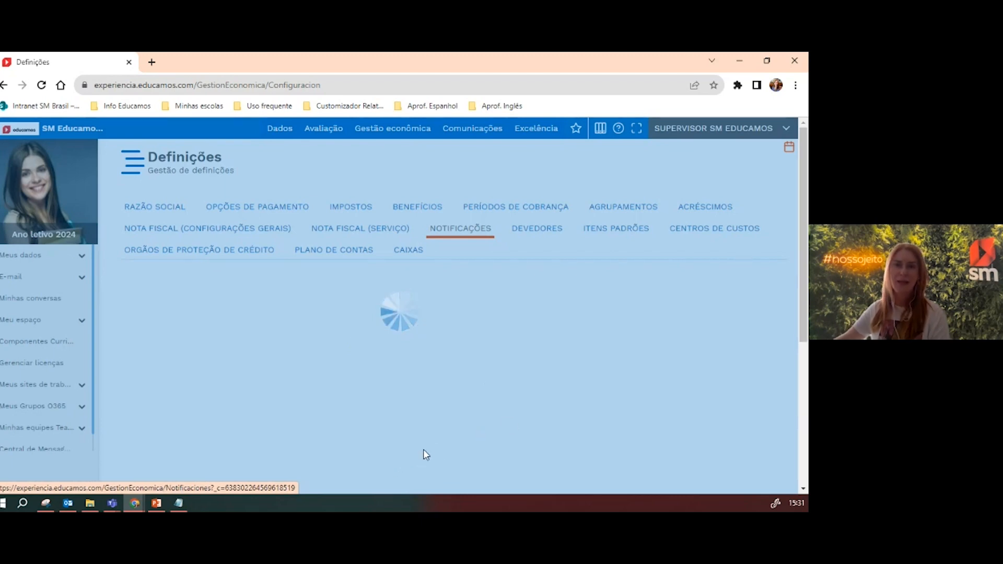
{"action": "scroll", "coordinate": [420, 449], "scroll_direction": "down", "scroll_amount": 2}
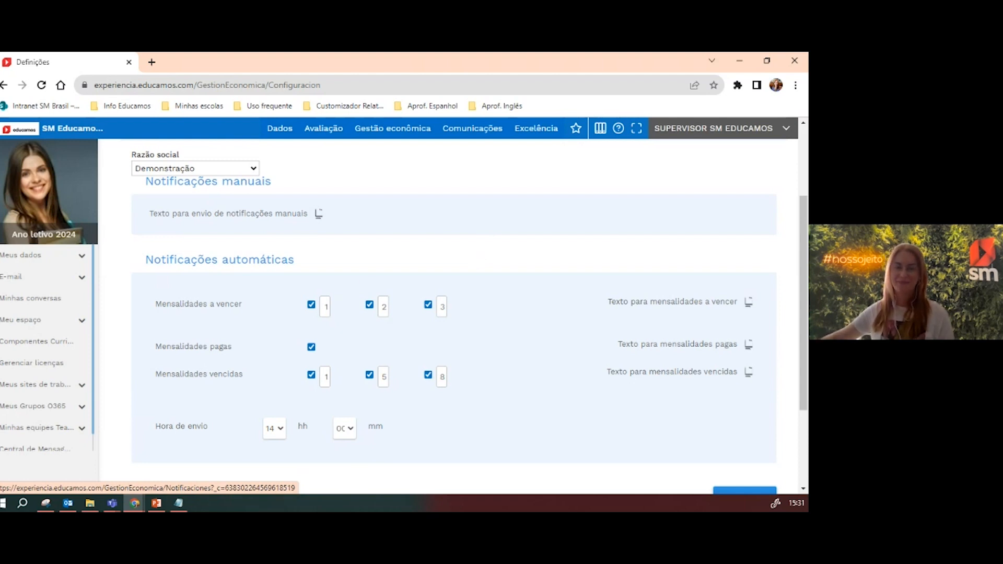
Switch to the webinar presentation and advance to the slide on updating the new calendar
{"action": "key", "text": "alt+Tab"}
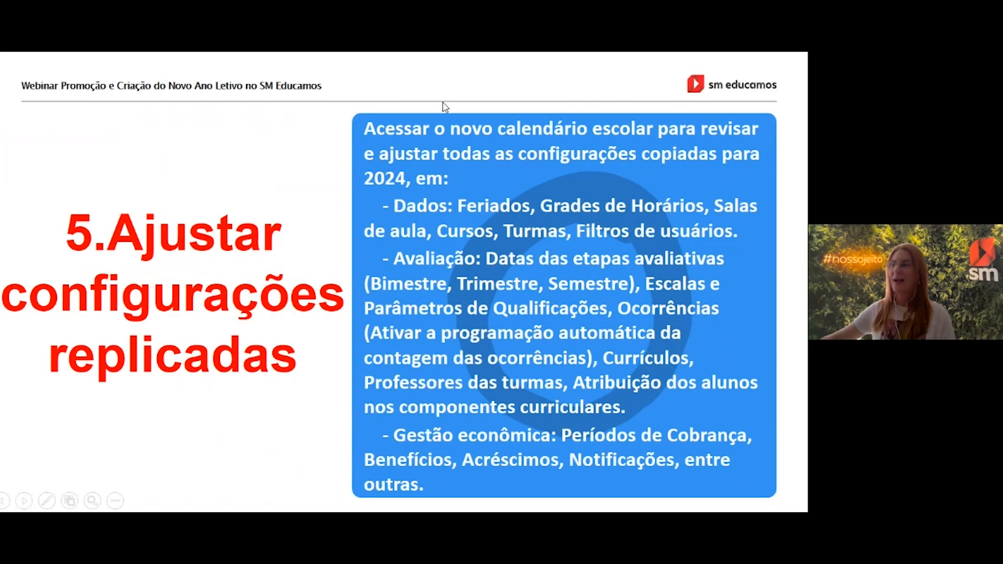
{"action": "left_click", "coordinate": [256, 379]}
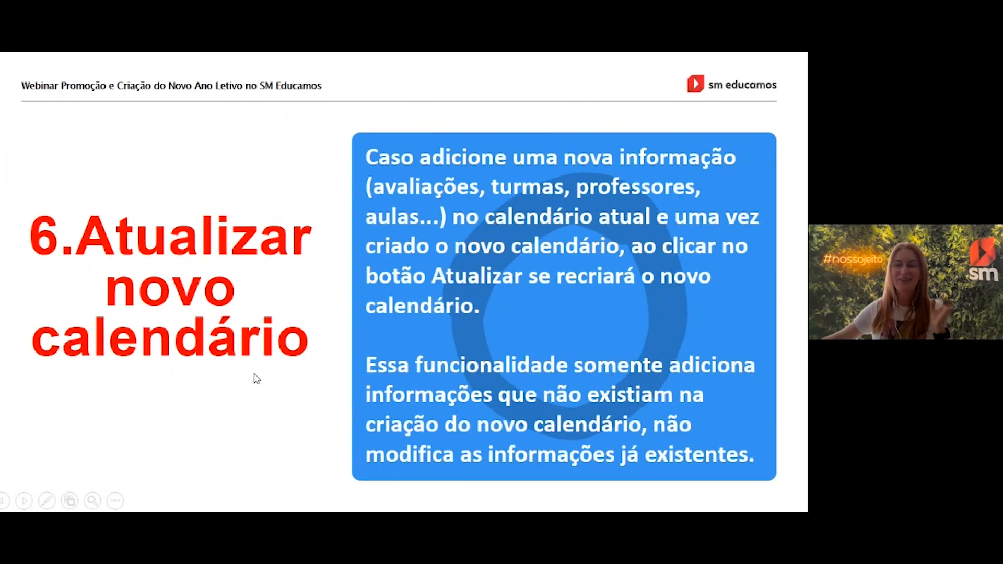
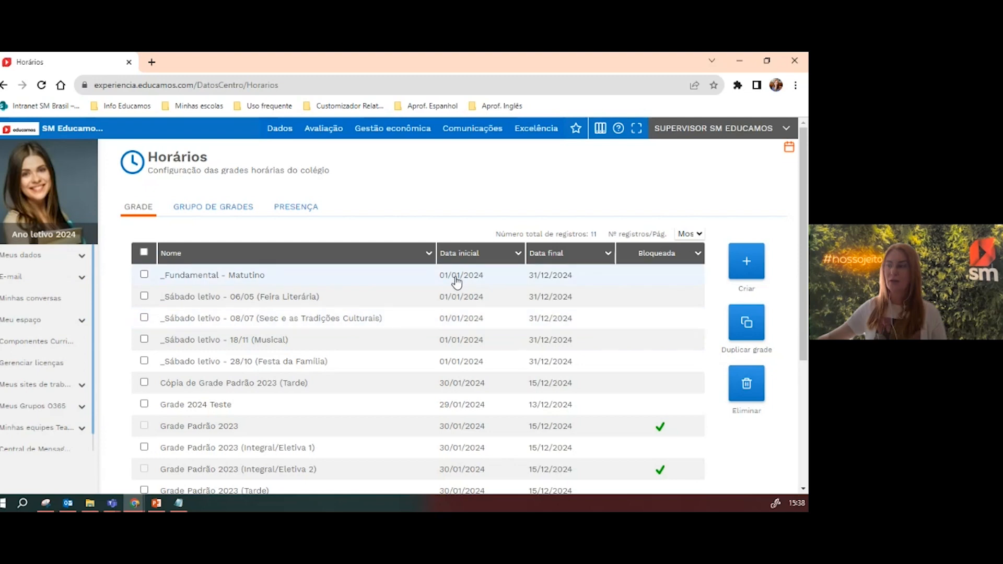
View the _Fundamental - Matutino timetable grid and check the selected timetables of class EF11A under Níveis de ensino
{"action": "left_click", "coordinate": [457, 278]}
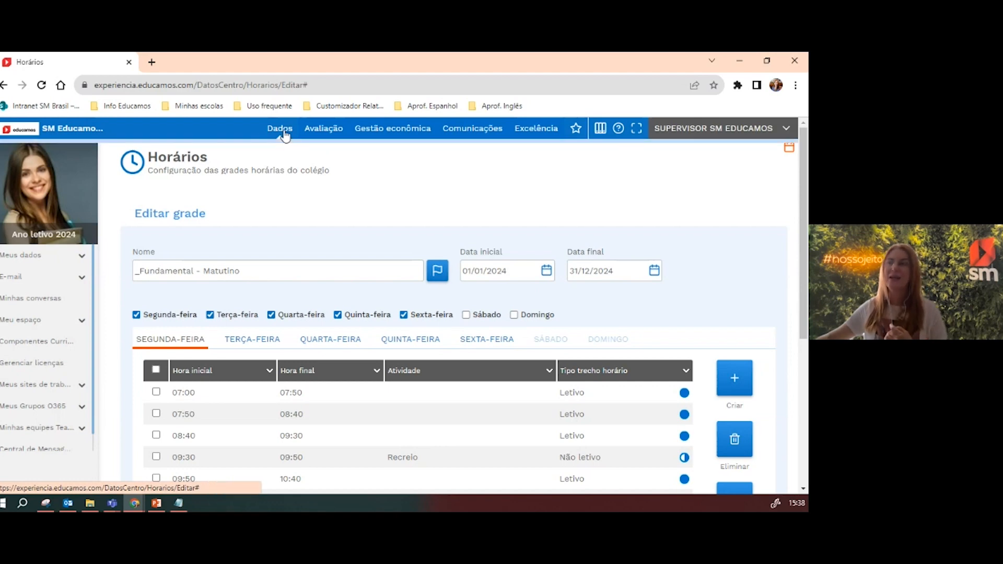
{"action": "left_click", "coordinate": [280, 129]}
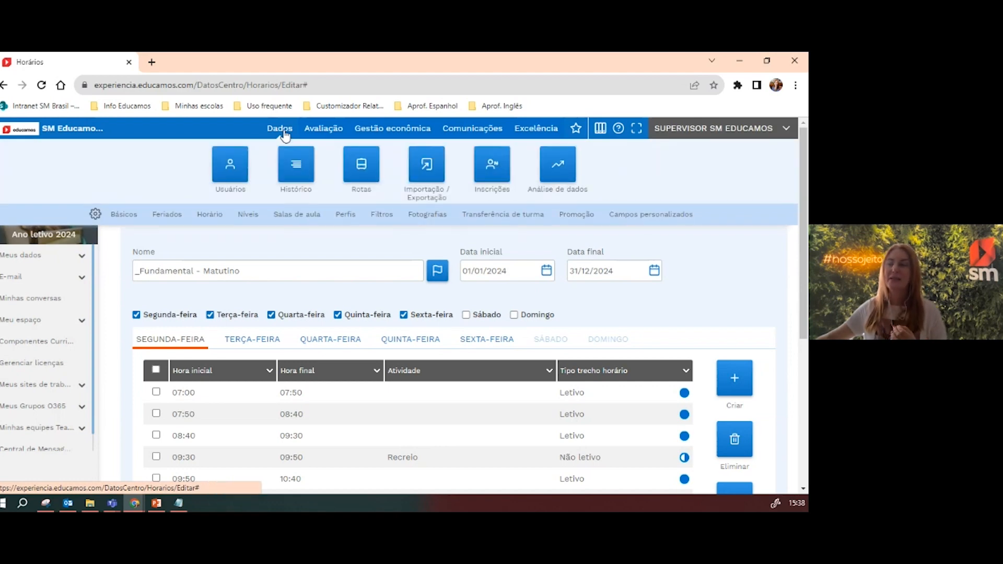
{"action": "left_click", "coordinate": [248, 221]}
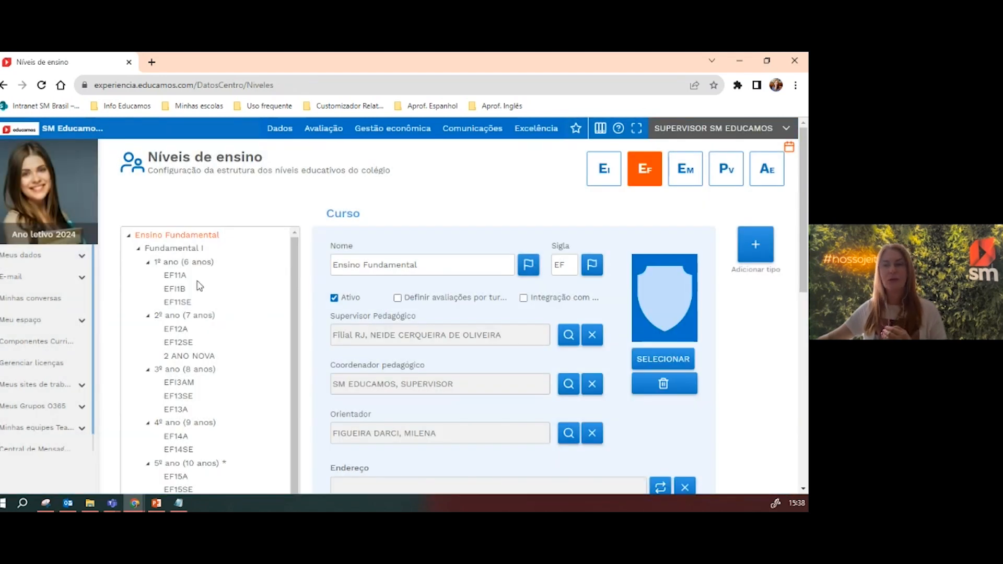
{"action": "left_click", "coordinate": [177, 276]}
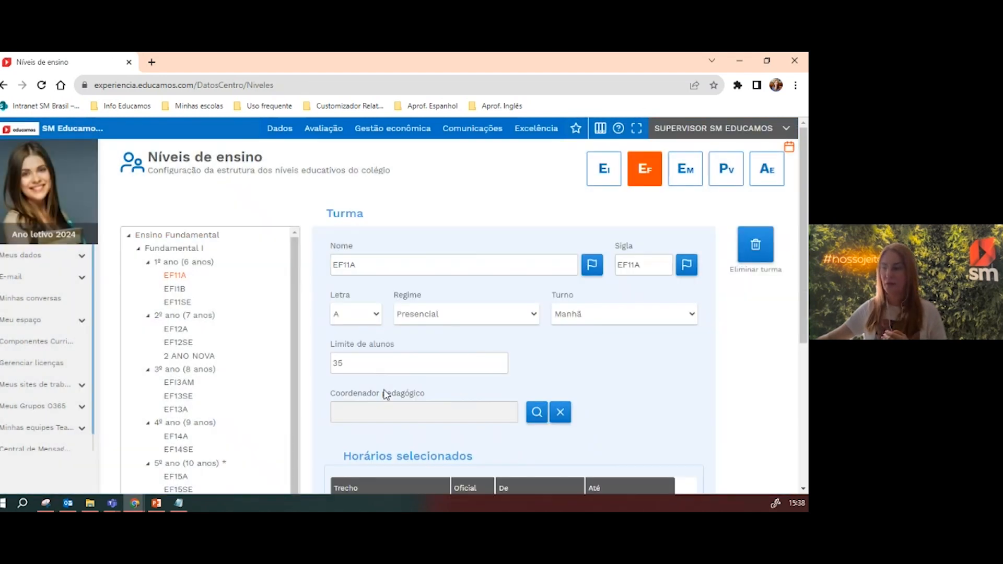
{"action": "scroll", "coordinate": [492, 381], "scroll_direction": "down", "scroll_amount": 5}
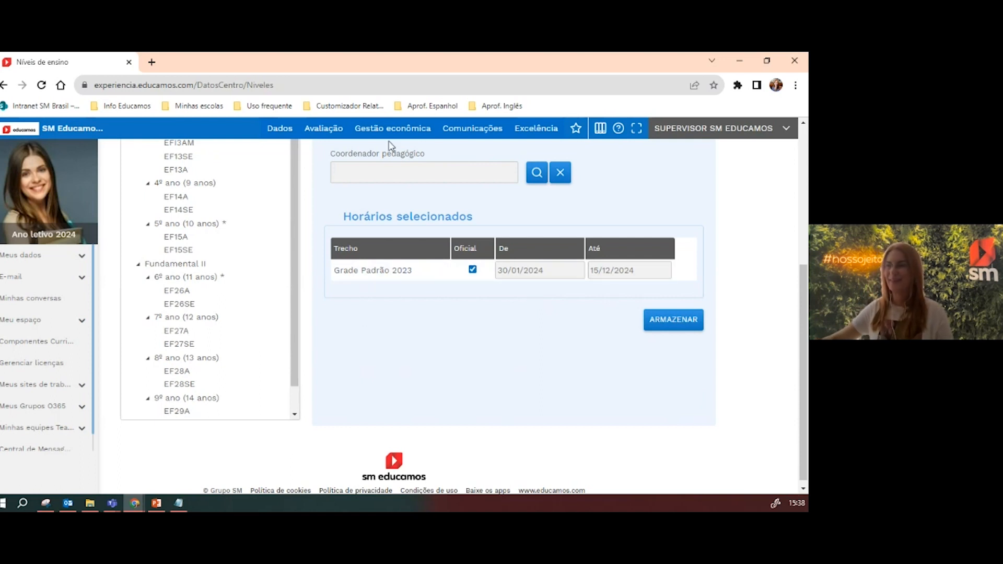
Search the Ano letivo 2024 students by the student's first name and open the matching student's record
{"action": "left_click", "coordinate": [285, 131]}
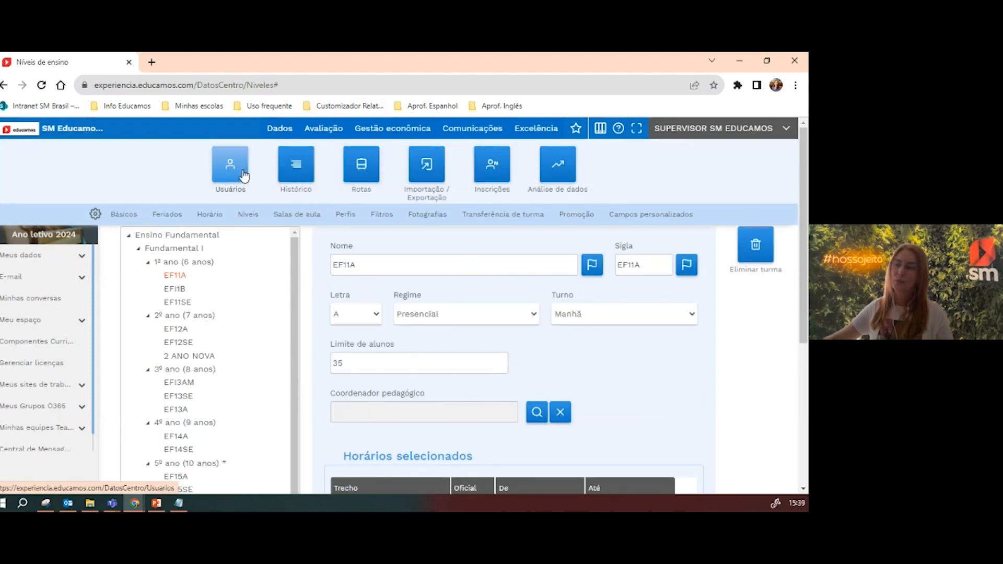
{"action": "left_click", "coordinate": [229, 181]}
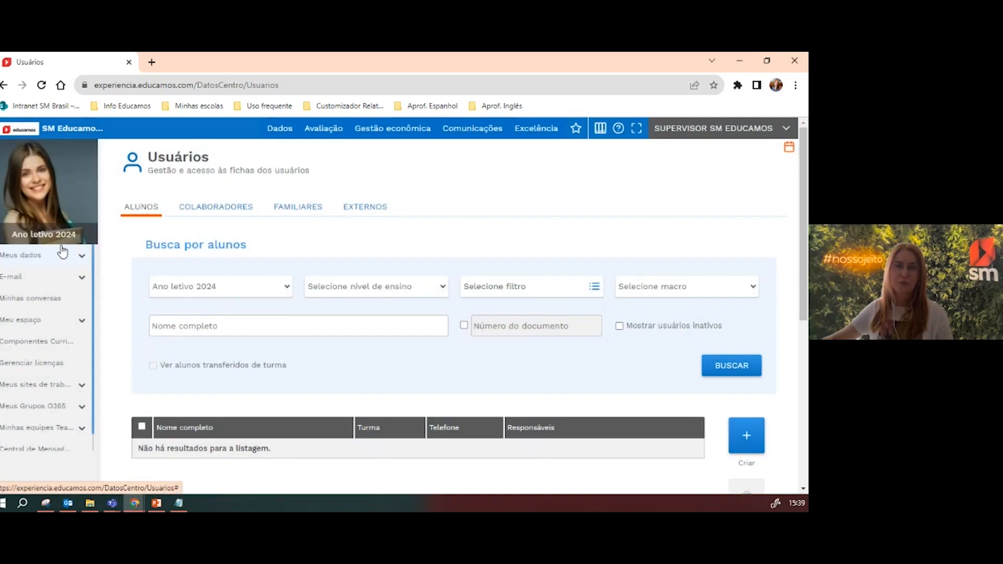
{"action": "left_click", "coordinate": [195, 327]}
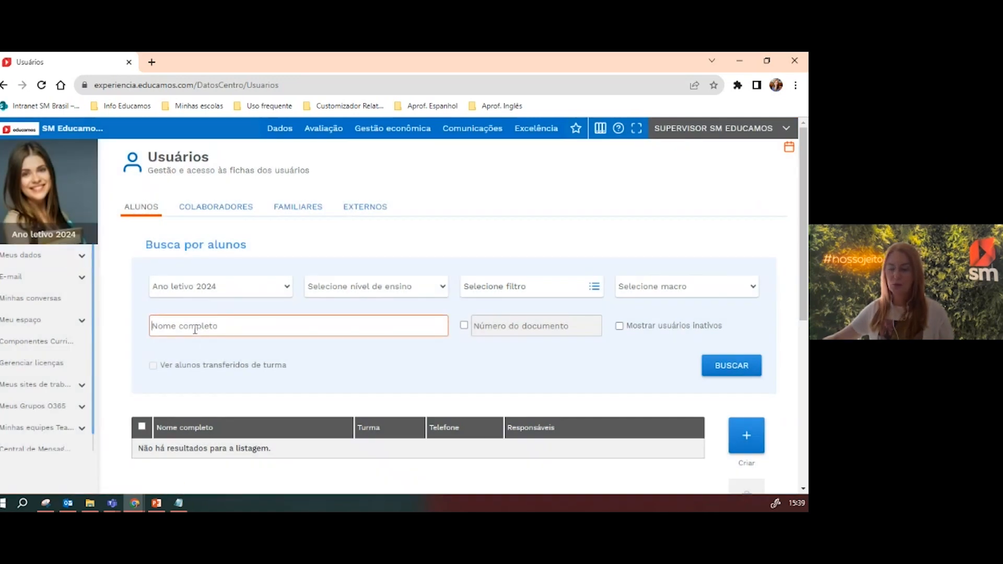
{"action": "type", "text": "ALFREDO"}
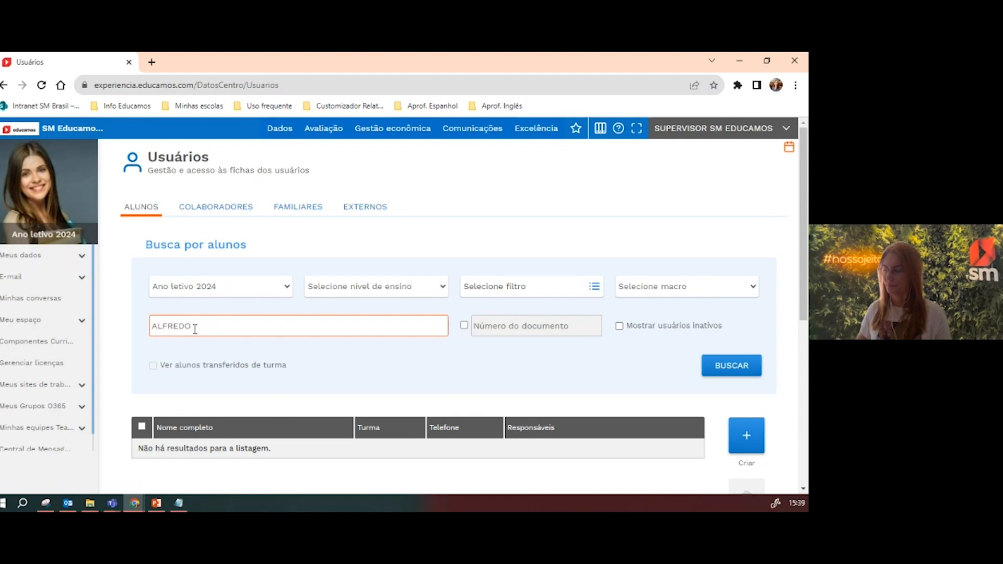
{"action": "key", "text": "Return"}
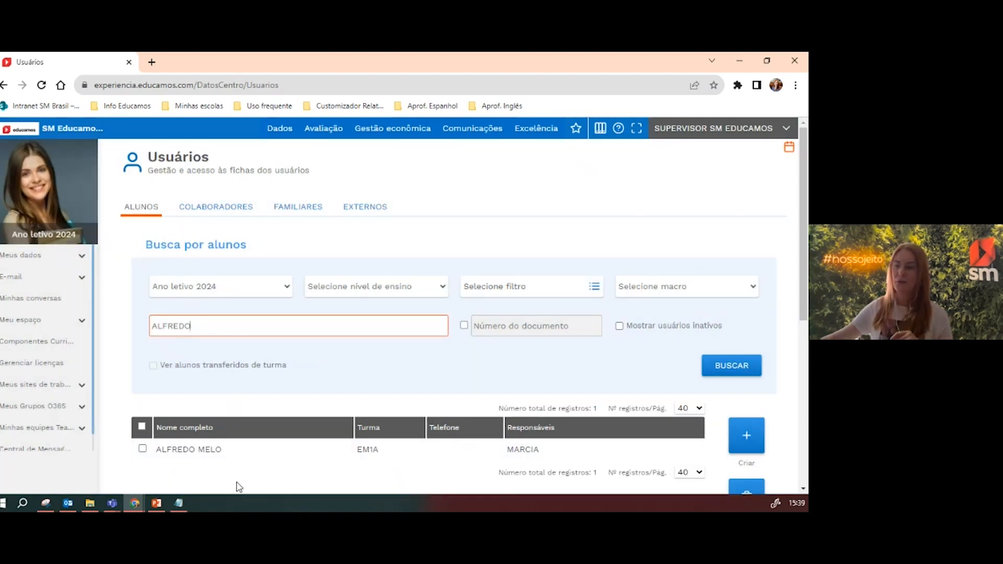
{"action": "left_click", "coordinate": [218, 458]}
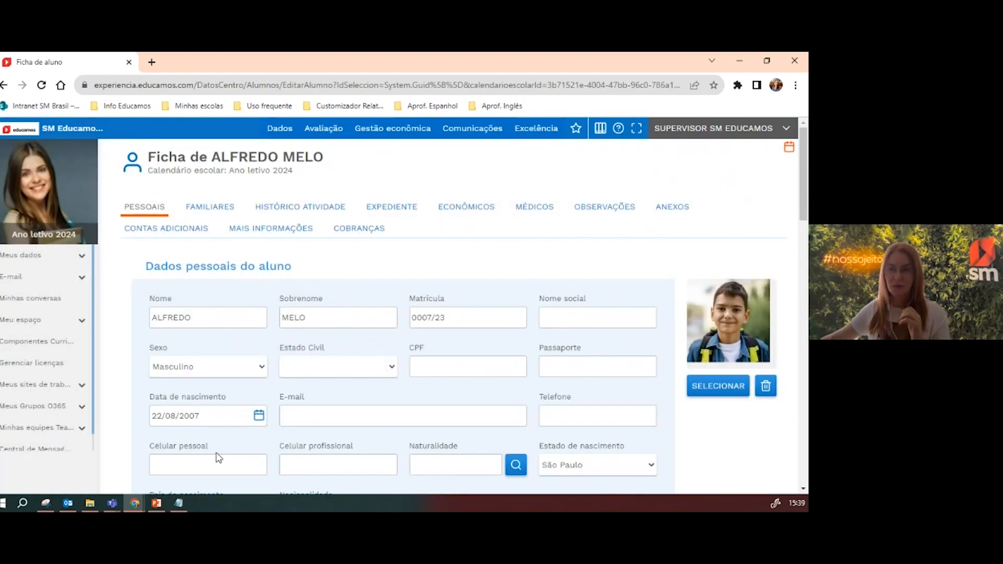
Replace class EM1A with EF29A in the student's class assignment and accept the change
{"action": "scroll", "coordinate": [277, 426], "scroll_direction": "down", "scroll_amount": 5}
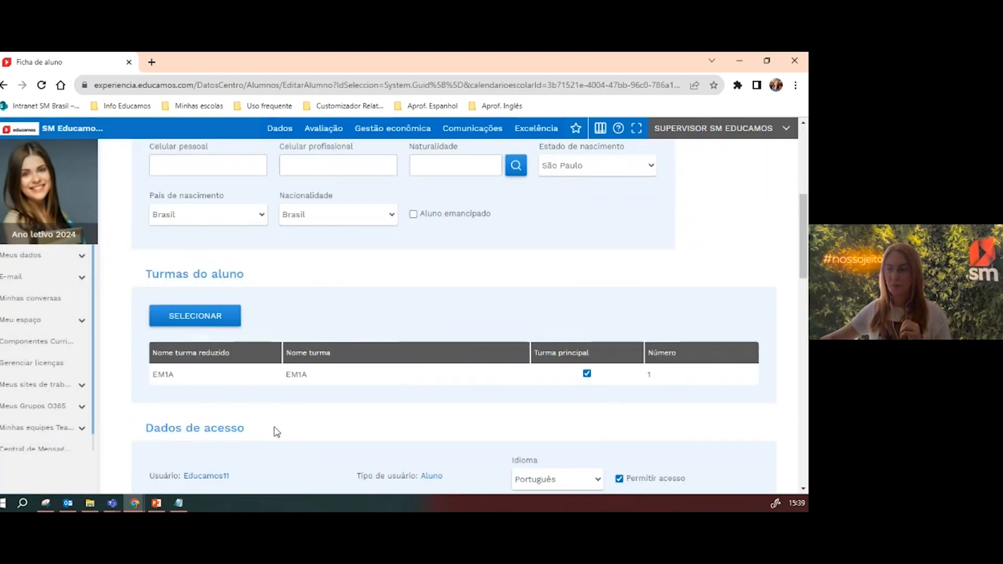
{"action": "left_click", "coordinate": [195, 325]}
{"action": "scroll", "coordinate": [374, 354], "scroll_direction": "down", "scroll_amount": 5}
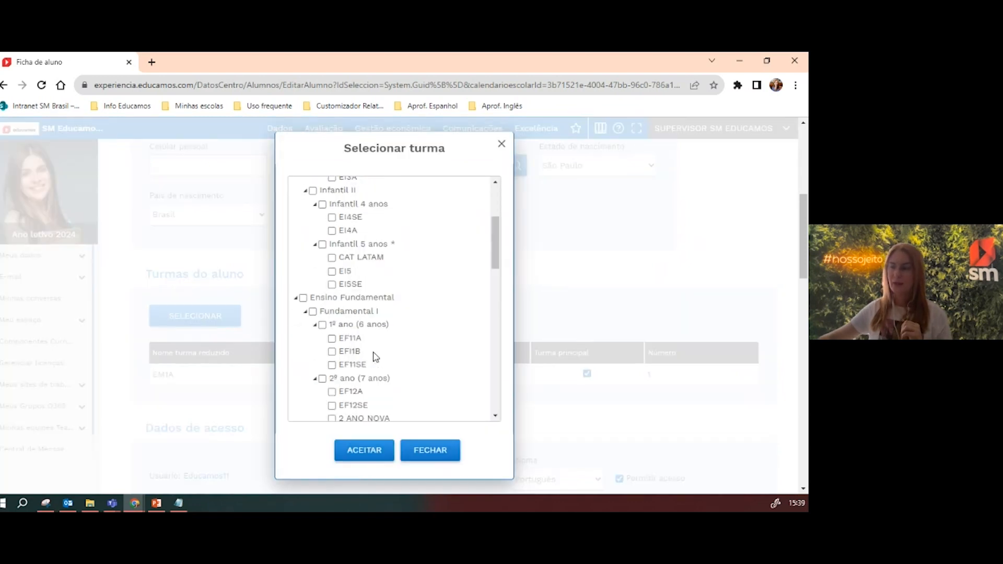
{"action": "scroll", "coordinate": [355, 408], "scroll_direction": "down", "scroll_amount": 8}
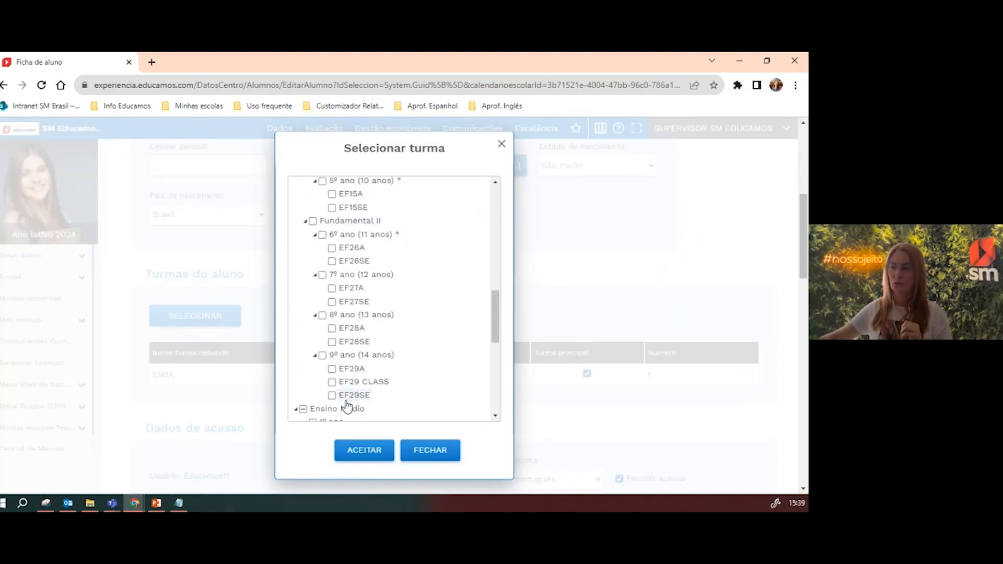
{"action": "left_click", "coordinate": [321, 383]}
{"action": "left_click", "coordinate": [322, 384]}
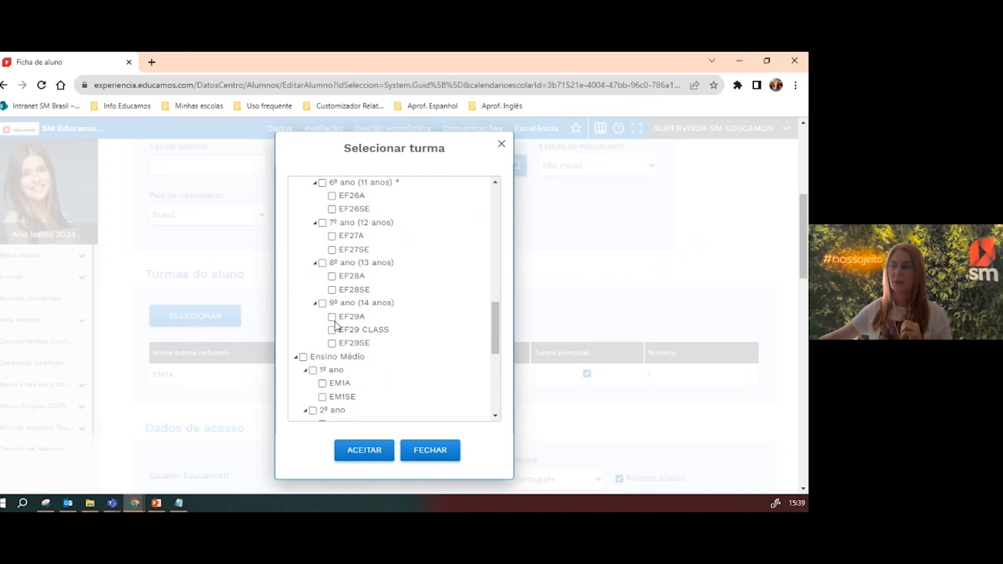
{"action": "left_click", "coordinate": [332, 317]}
{"action": "left_click", "coordinate": [362, 455]}
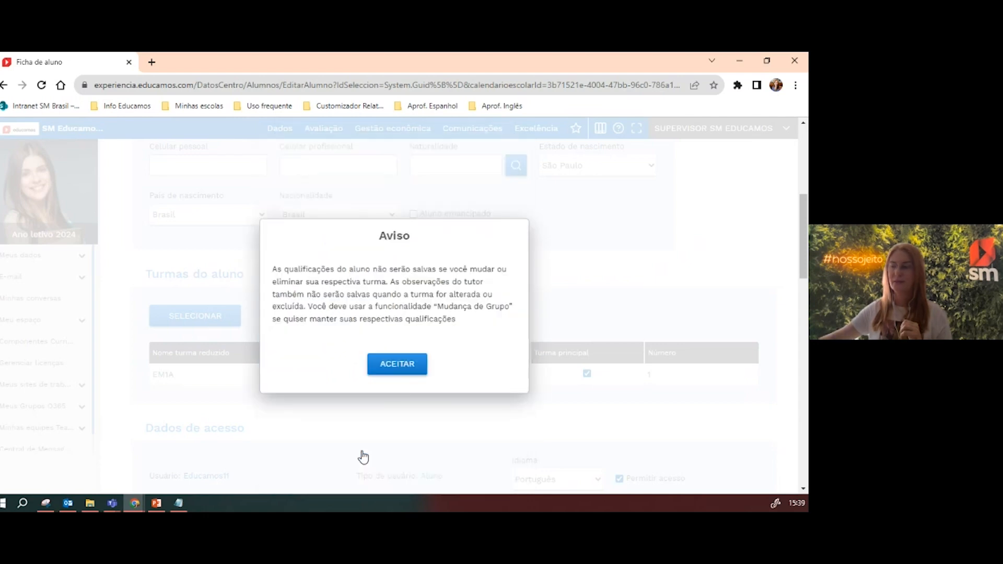
{"action": "left_click", "coordinate": [397, 365]}
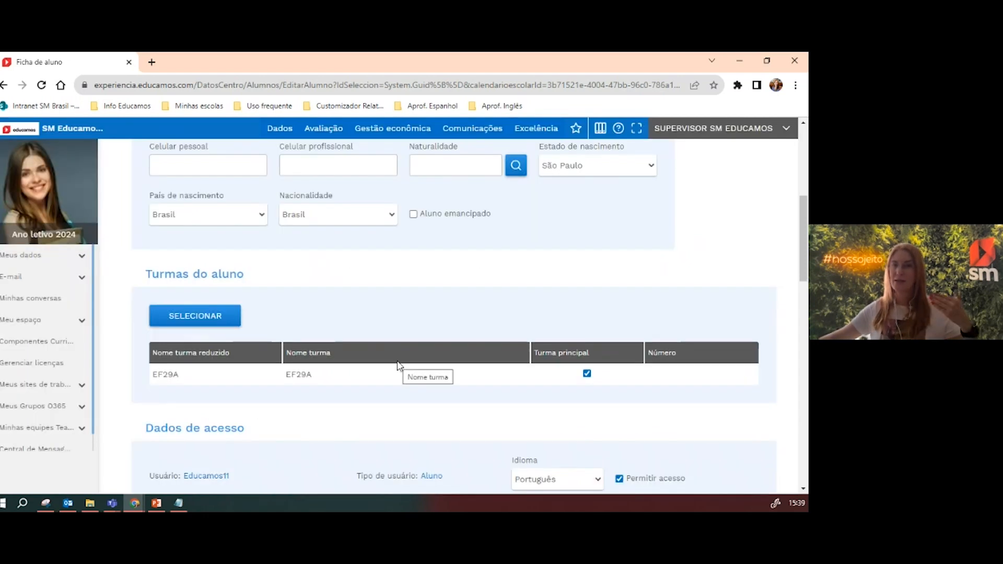
Save the student's record and close it to return to the student search
{"action": "scroll", "coordinate": [469, 349], "scroll_direction": "down", "scroll_amount": 15}
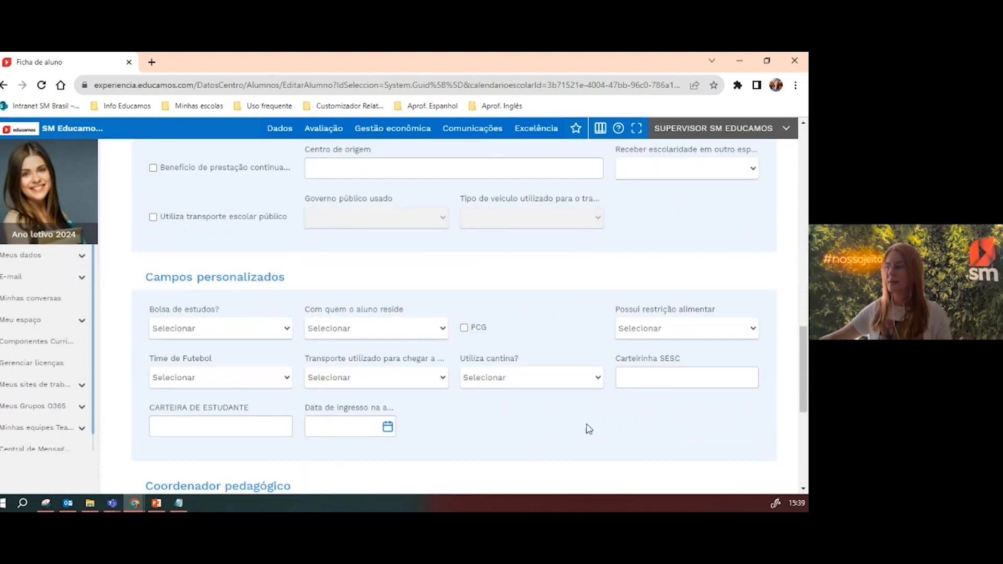
{"action": "left_click", "coordinate": [668, 393]}
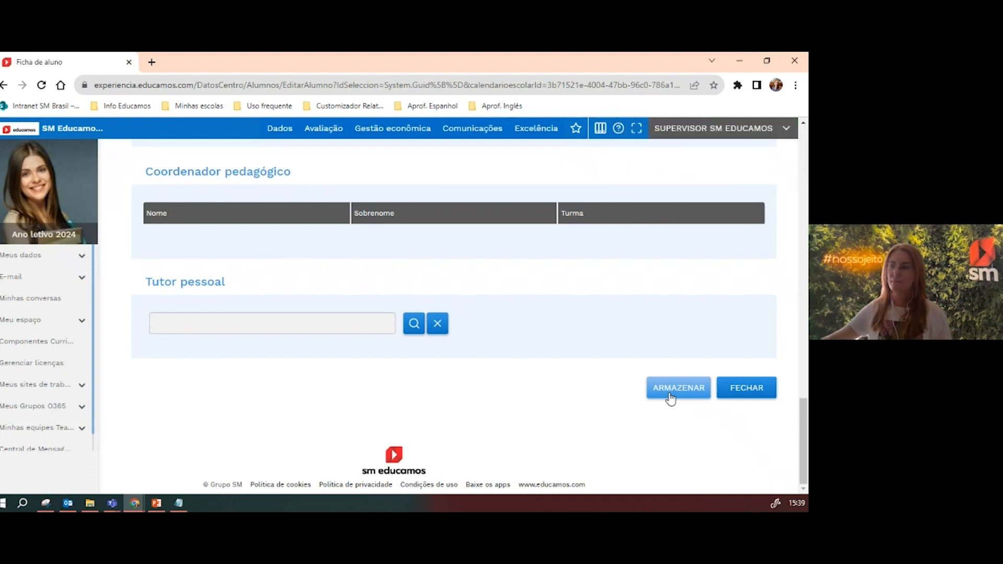
{"action": "left_click", "coordinate": [751, 398]}
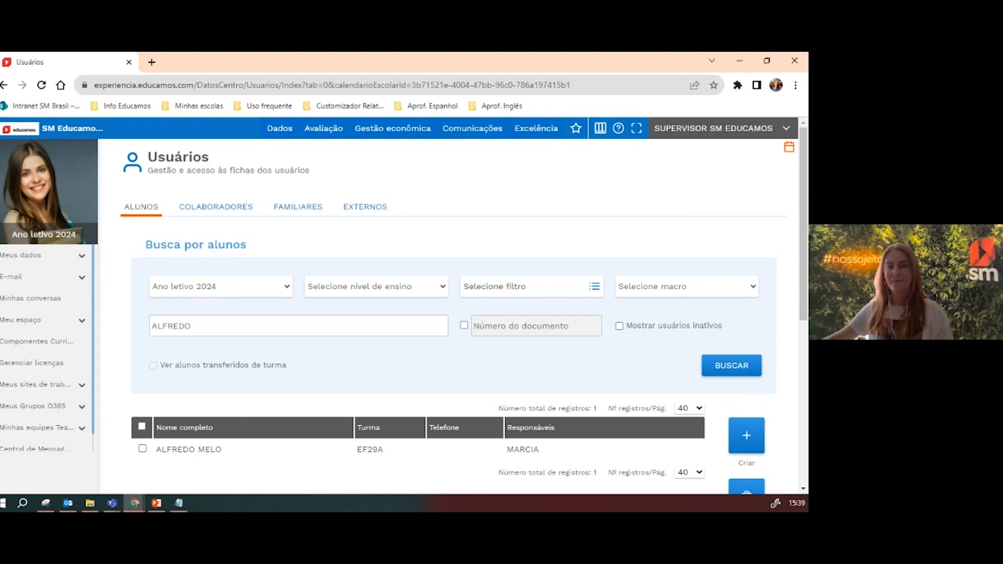
{"action": "key", "text": "alt+Tab"}
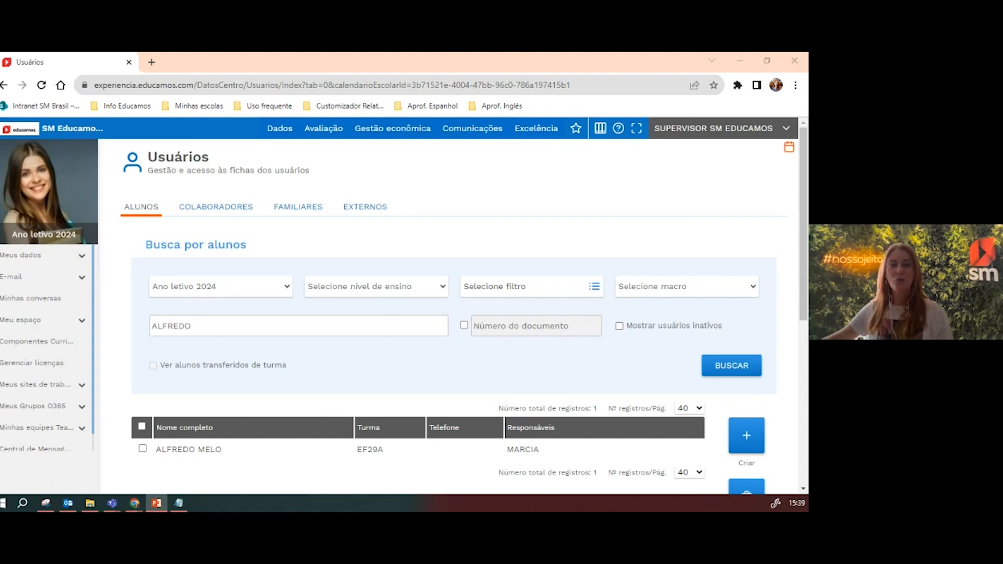
{"action": "key", "text": "alt+Tab"}
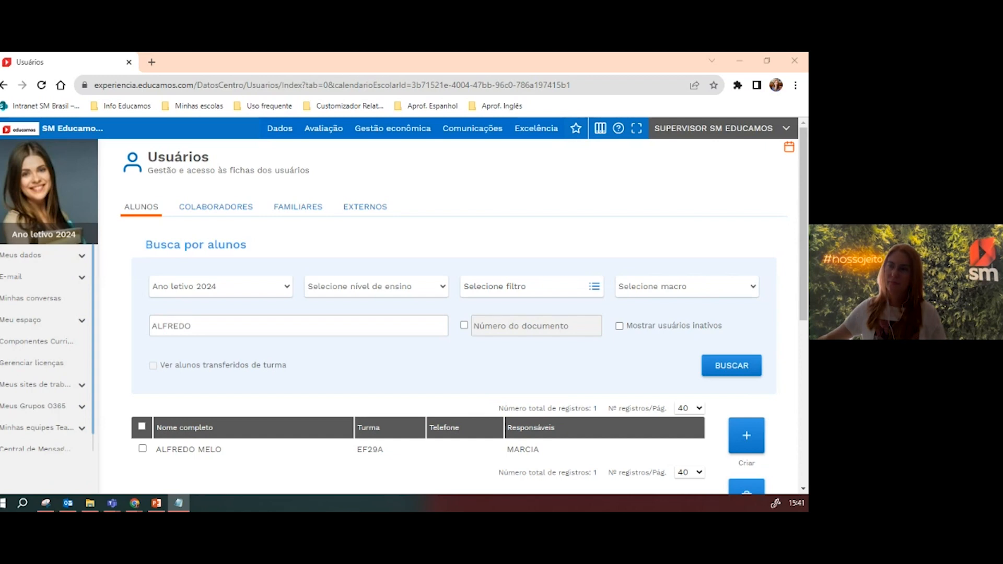
Open the 2024 Horários grid list and view the unlock prompt for Grade Padrão 2023, then cancel it
{"action": "left_click", "coordinate": [94, 130]}
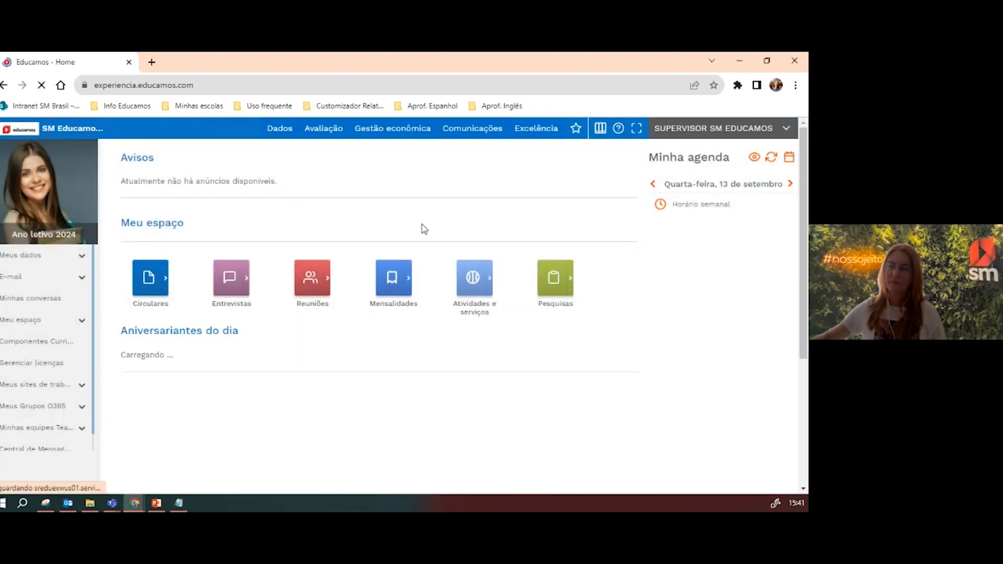
{"action": "left_click", "coordinate": [285, 131]}
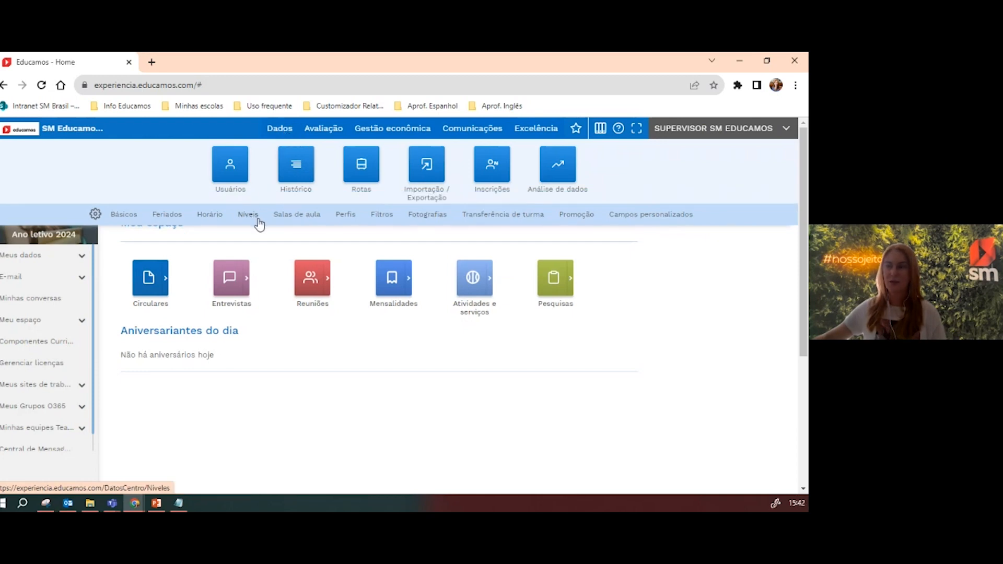
{"action": "left_click", "coordinate": [209, 216]}
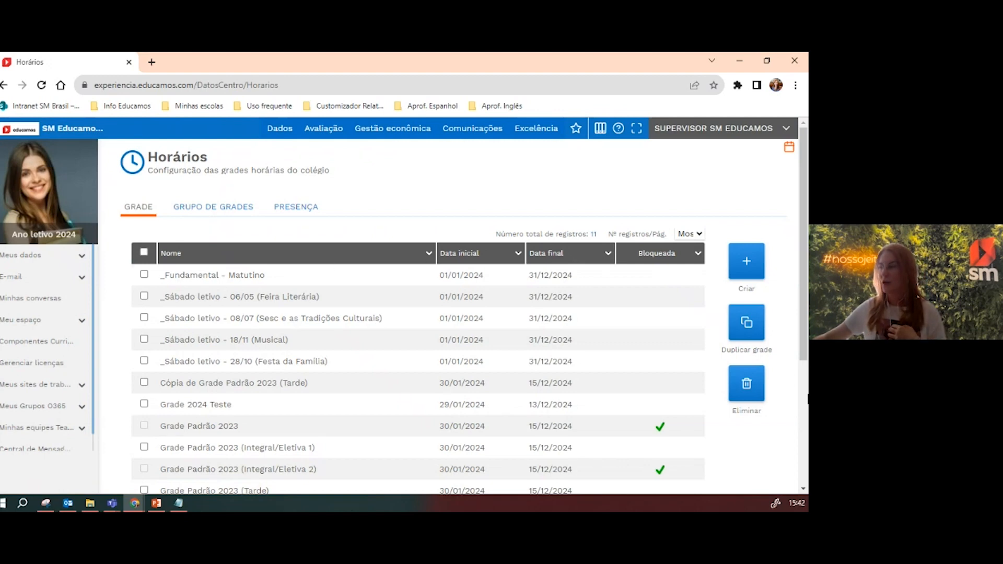
{"action": "scroll", "coordinate": [666, 324], "scroll_direction": "down", "scroll_amount": 2}
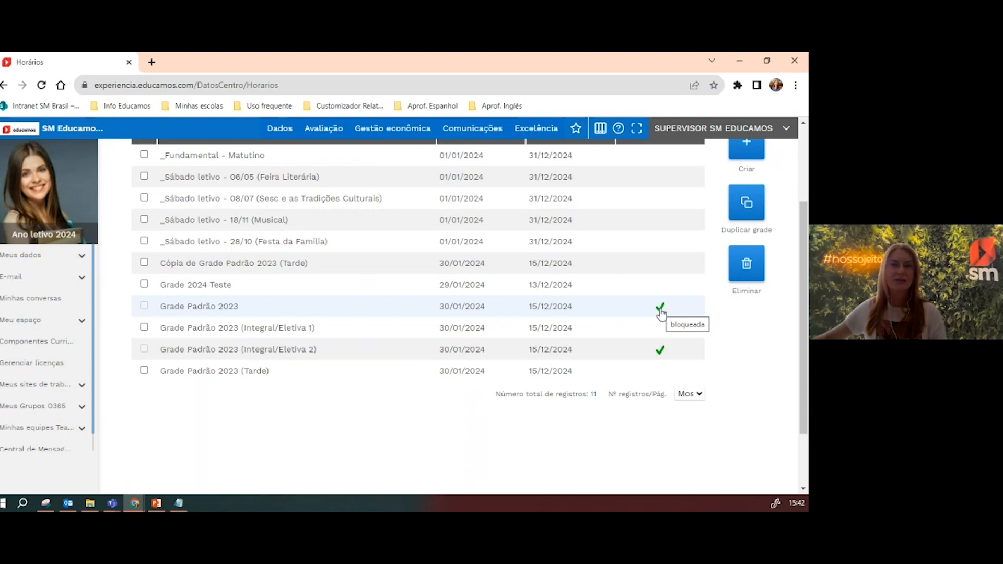
{"action": "left_click", "coordinate": [660, 310]}
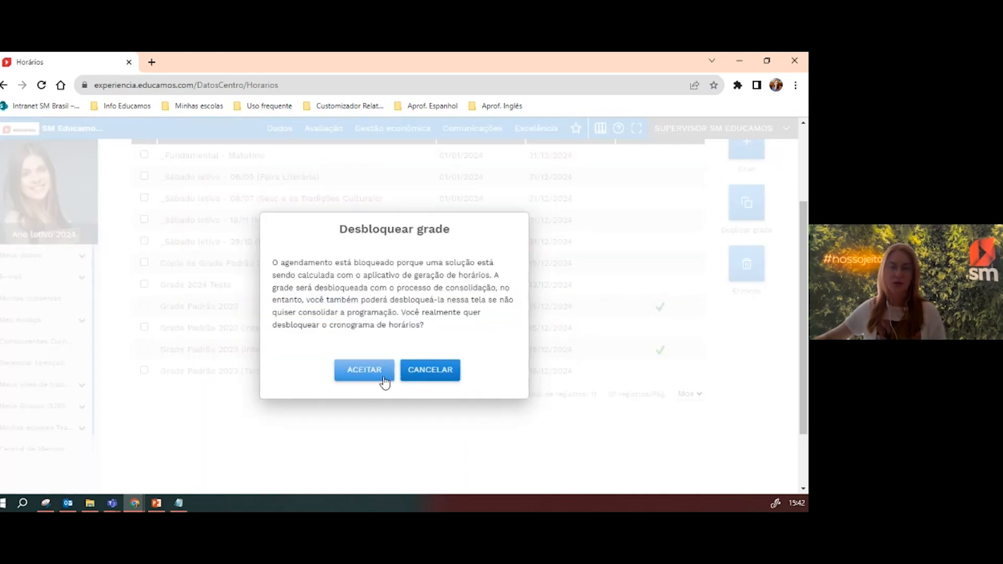
{"action": "left_click", "coordinate": [413, 380]}
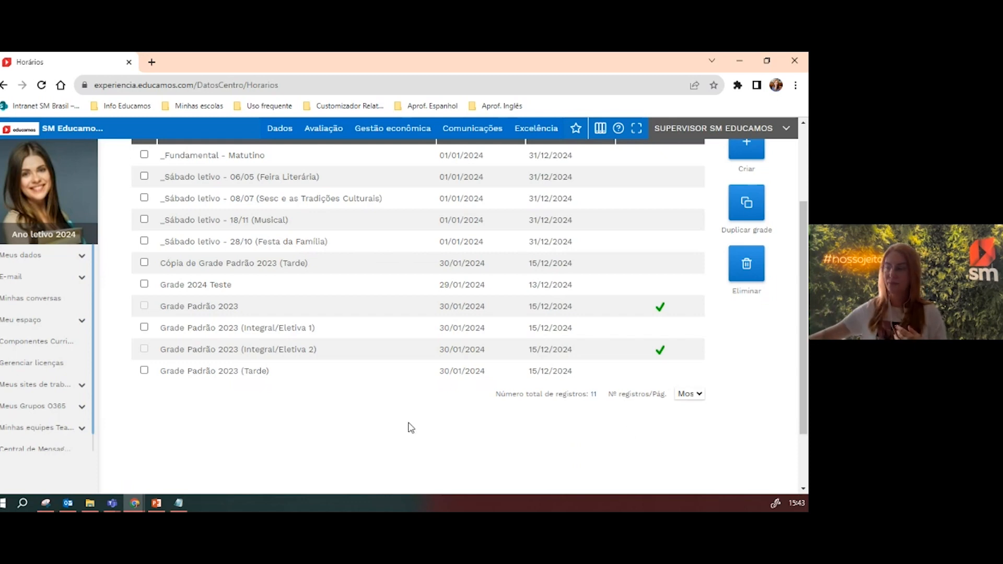
Open the Avaliações configuration and list the Ano letivo 2024 evaluations for 9º ano (14 anos)
{"action": "scroll", "coordinate": [409, 425], "scroll_direction": "up", "scroll_amount": 3}
{"action": "left_click", "coordinate": [316, 131]}
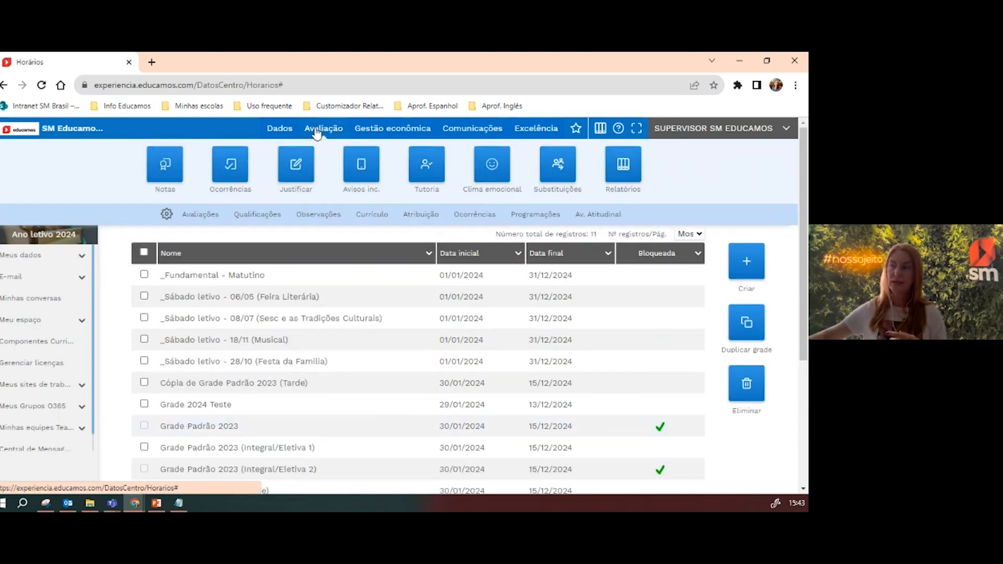
{"action": "left_click", "coordinate": [201, 215]}
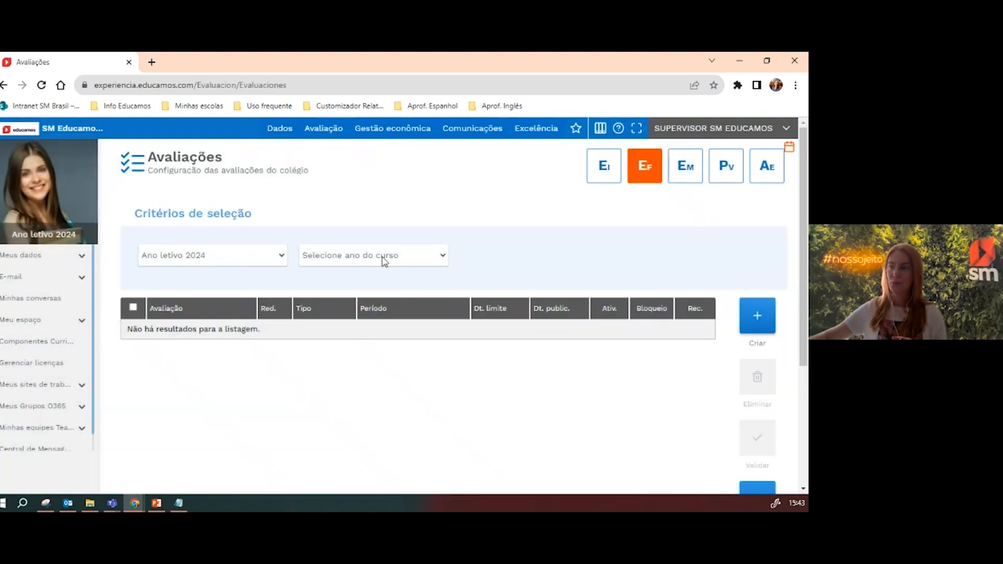
{"action": "left_click", "coordinate": [383, 261]}
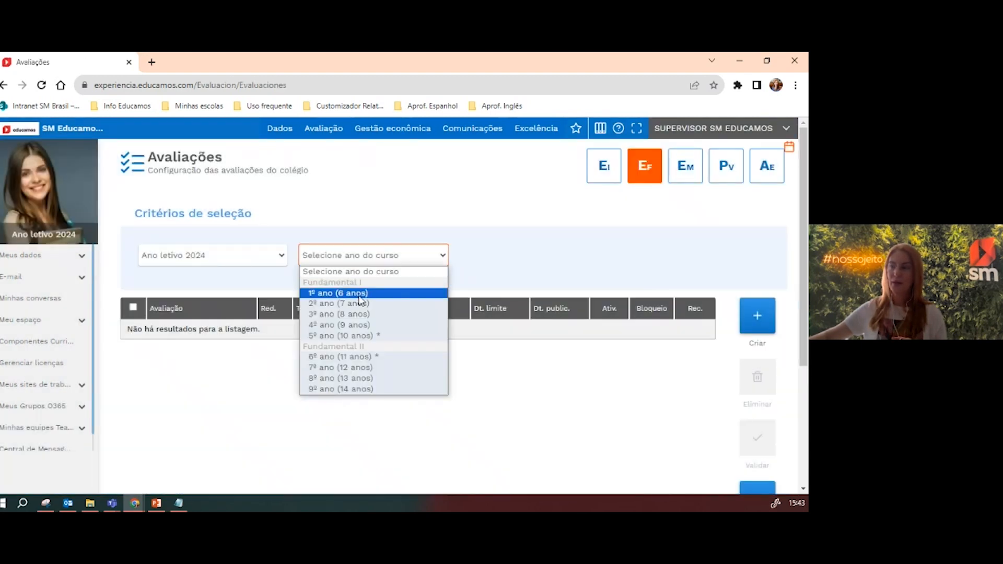
{"action": "left_click", "coordinate": [351, 387]}
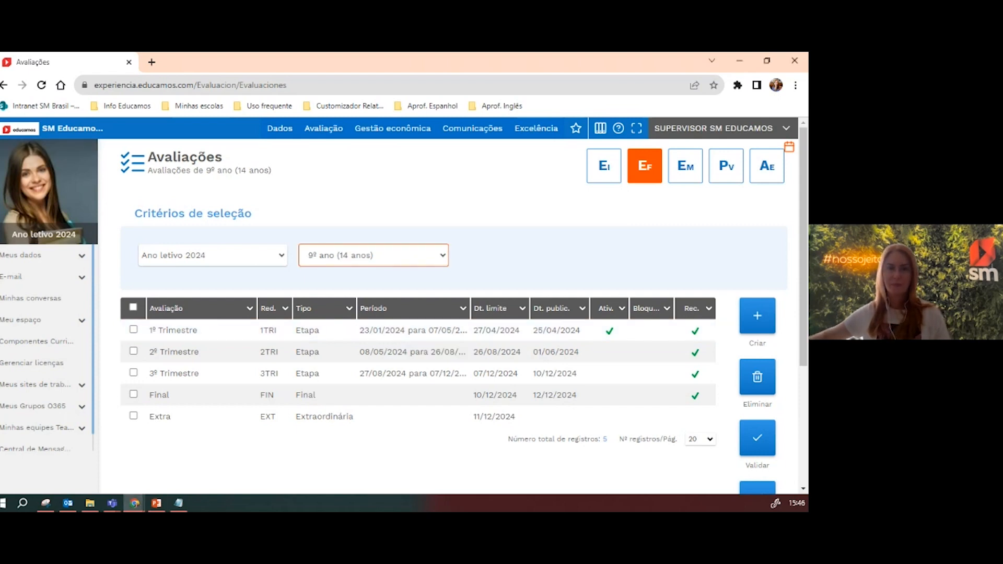
{"action": "key", "text": "alt+Tab"}
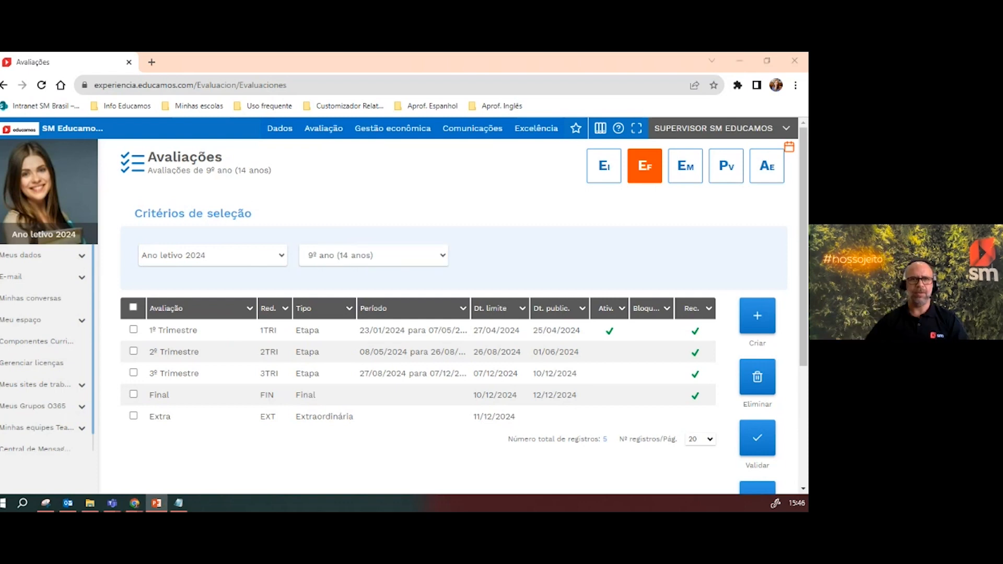